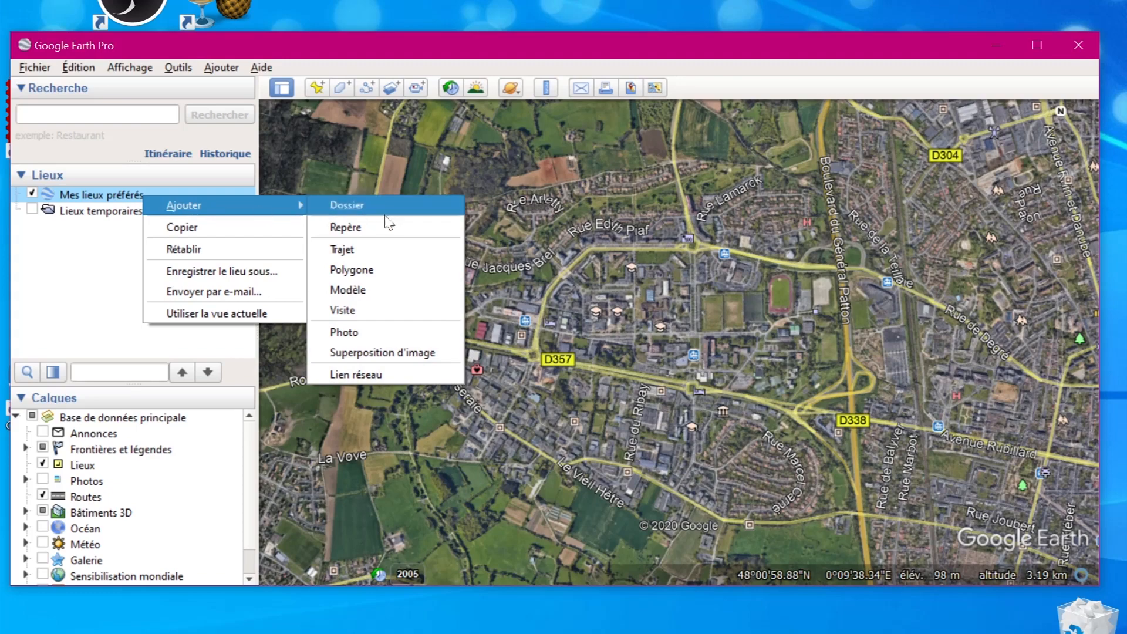
# - Add a polygon to Mes lieux préférés covering the block north of the D357, between its curved western road and the central street
pyautogui.click(367, 274)
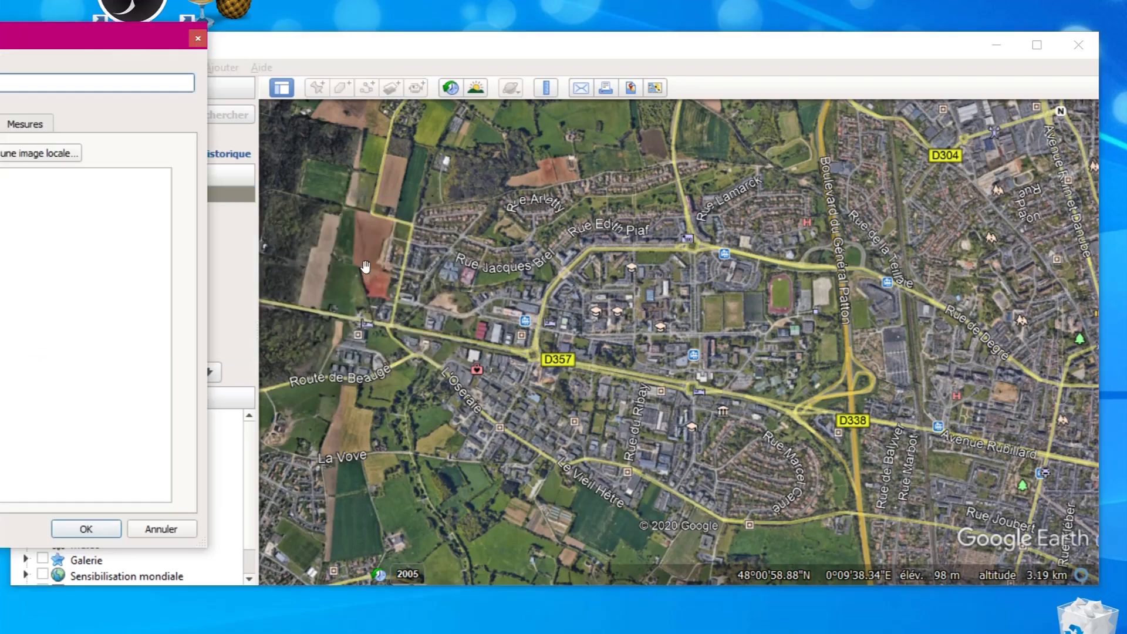
pyautogui.click(542, 355)
pyautogui.click(543, 323)
pyautogui.click(559, 287)
pyautogui.click(586, 258)
pyautogui.click(602, 252)
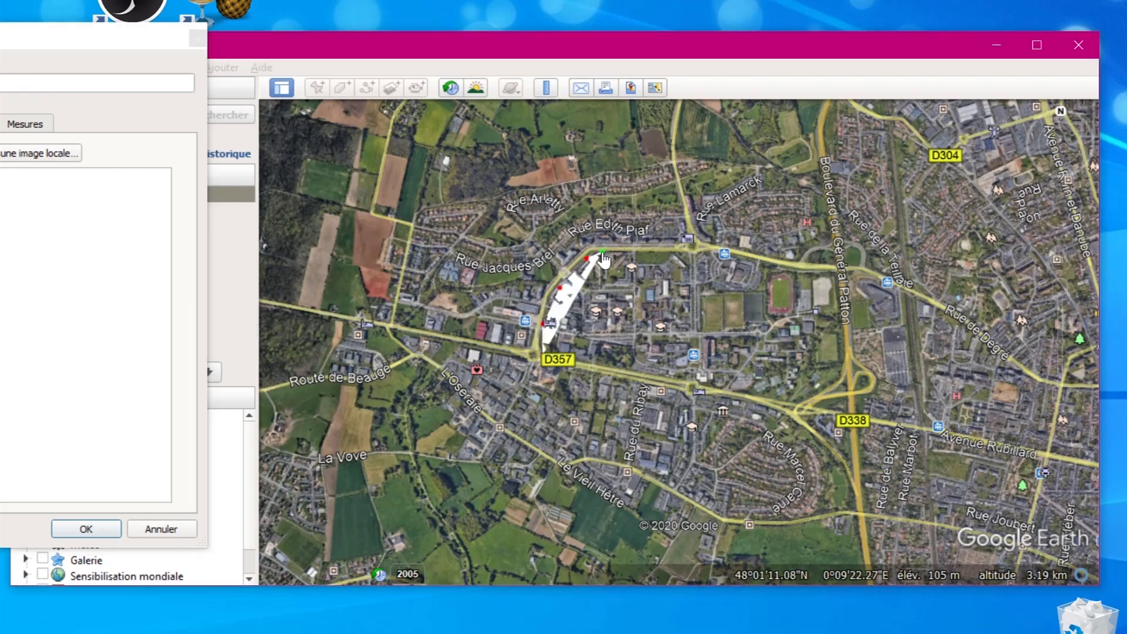
pyautogui.click(681, 253)
pyautogui.click(690, 255)
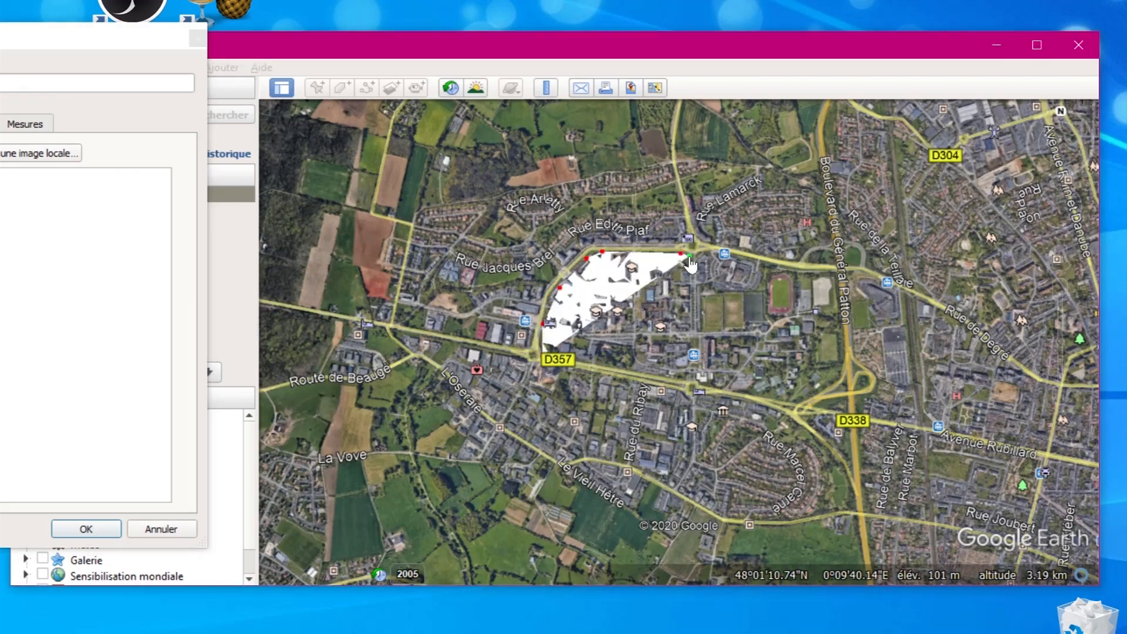
pyautogui.click(689, 332)
pyautogui.click(687, 378)
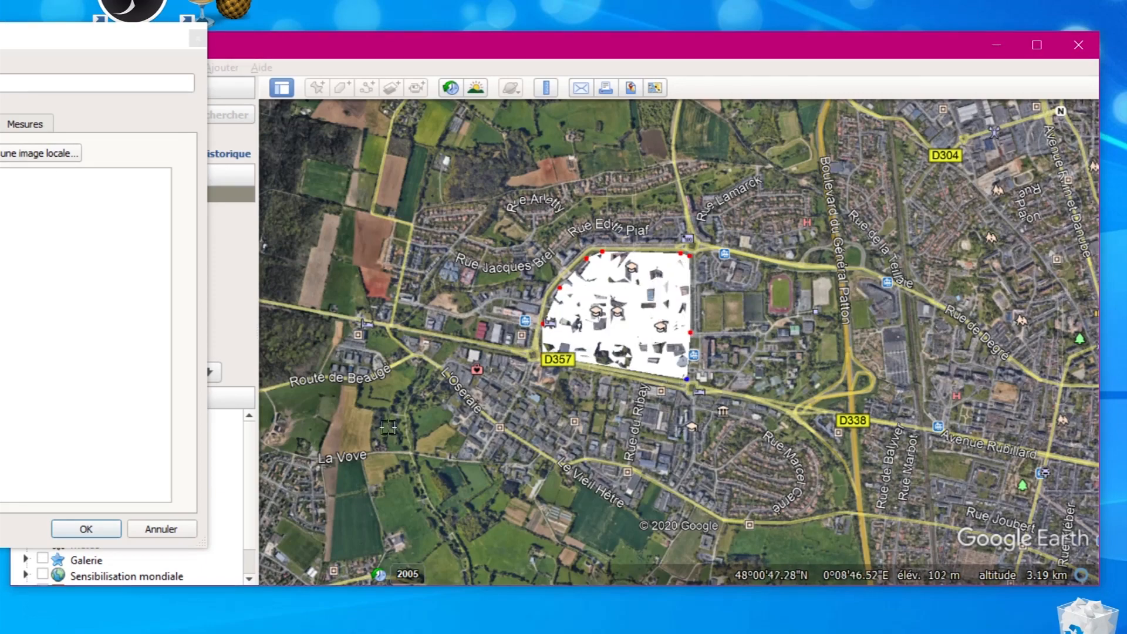
pyautogui.click(79, 530)
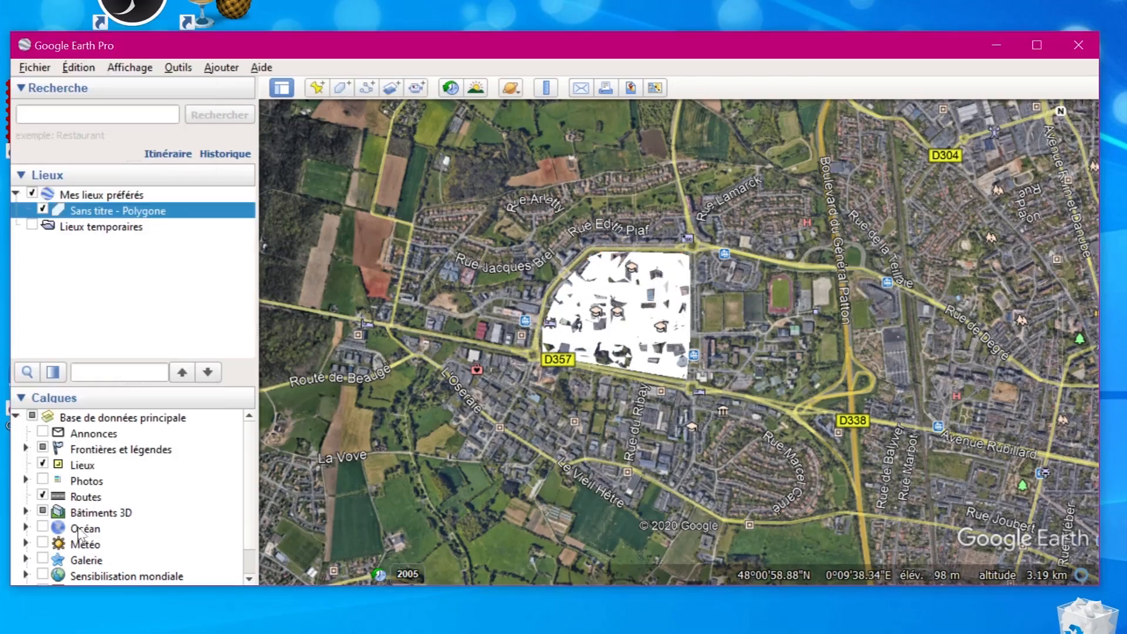
# - Add a second polygon to Mes lieux préférés covering the block from the central street east to Boulevard du Général Patton, north of the D357
pyautogui.rightClick(122, 194)
pyautogui.moveTo(170, 205)
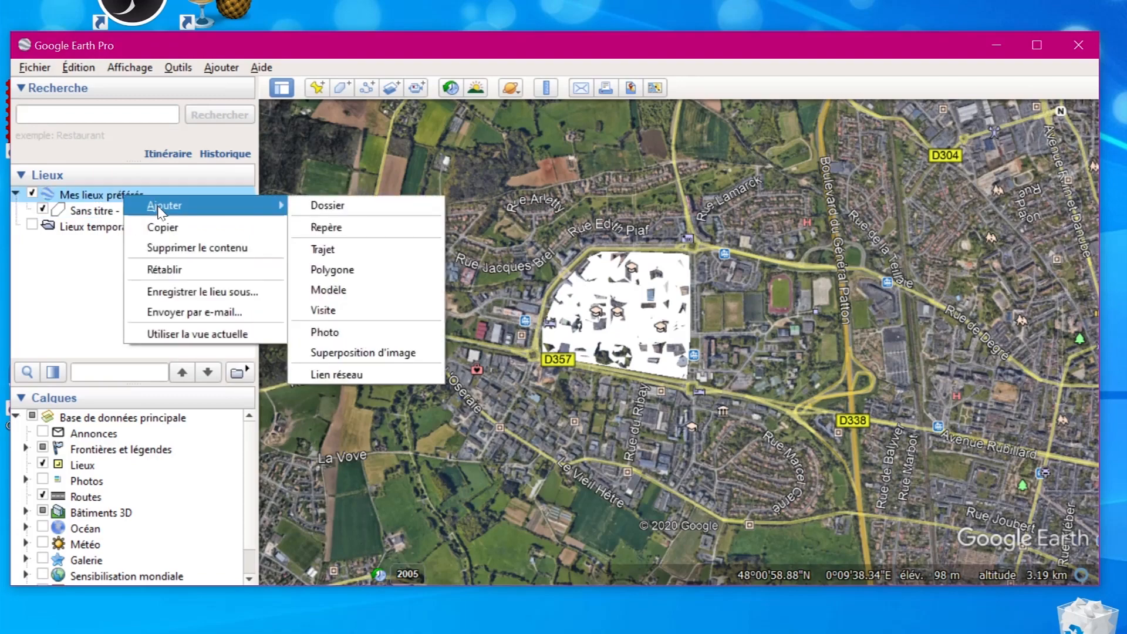
pyautogui.click(347, 252)
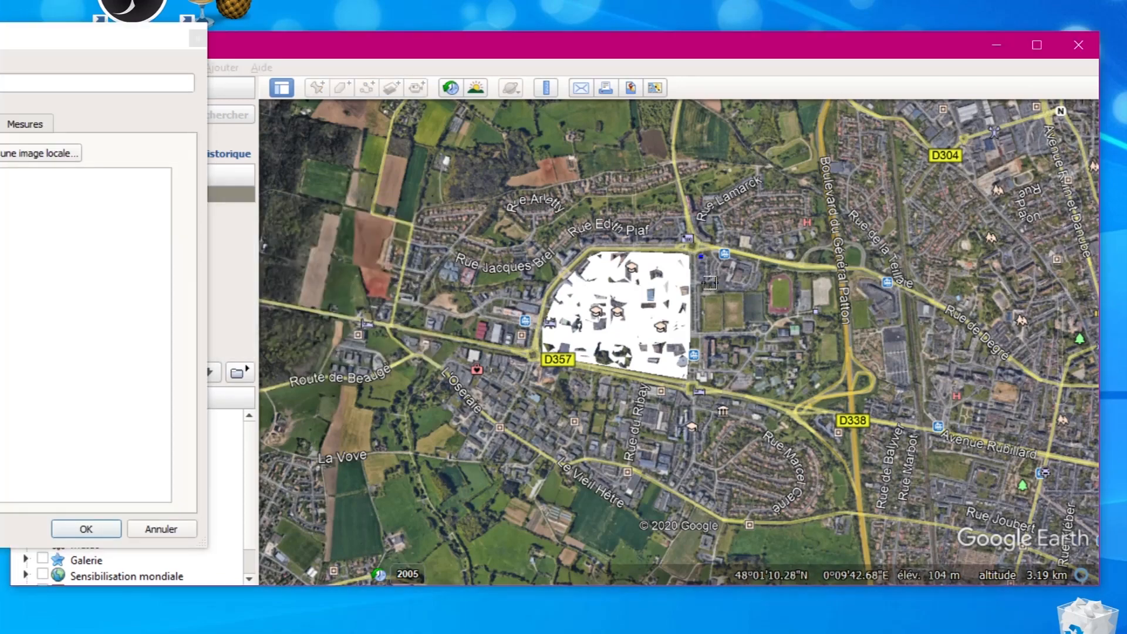
pyautogui.click(702, 375)
pyautogui.click(791, 403)
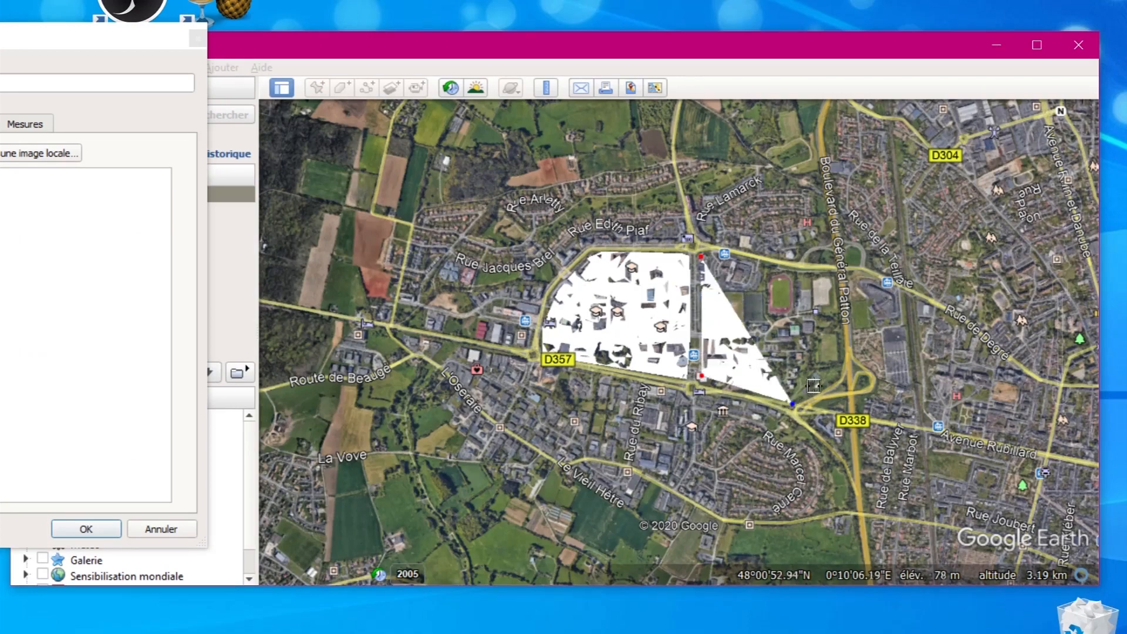
pyautogui.click(817, 386)
pyautogui.click(830, 366)
pyautogui.click(837, 331)
pyautogui.click(835, 295)
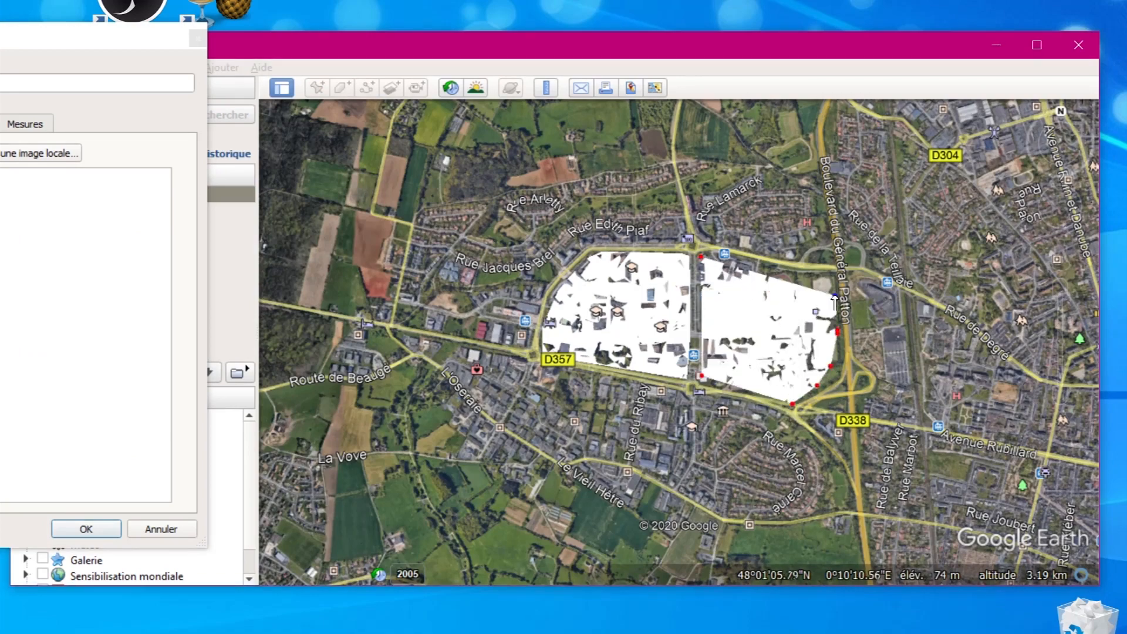
pyautogui.click(834, 278)
pyautogui.click(807, 273)
pyautogui.click(772, 269)
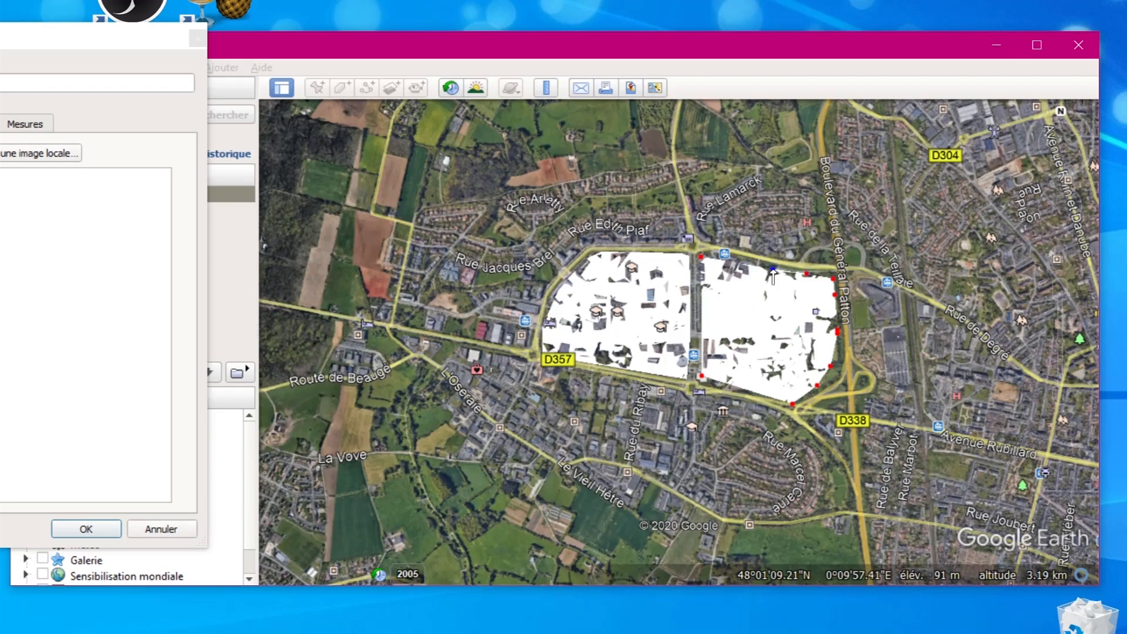
pyautogui.click(751, 261)
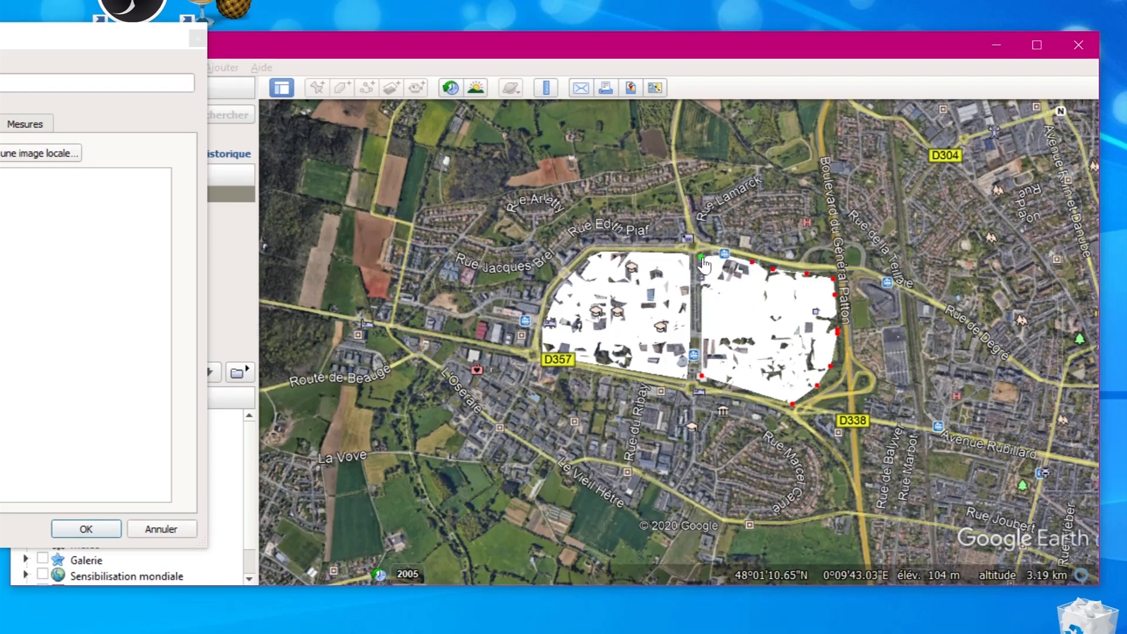
pyautogui.click(101, 529)
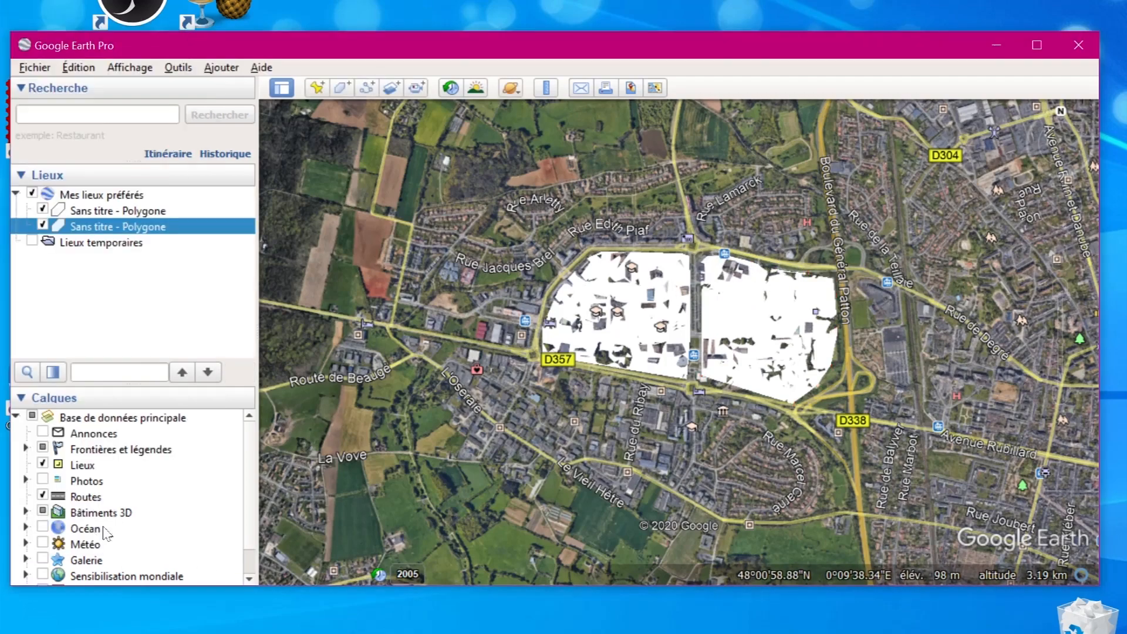
# - Add a third polygon to Mes lieux préférés covering the district south of the D357, around Rue du Ribay down to Le Vieil Hêtre
pyautogui.rightClick(111, 196)
pyautogui.moveTo(147, 208)
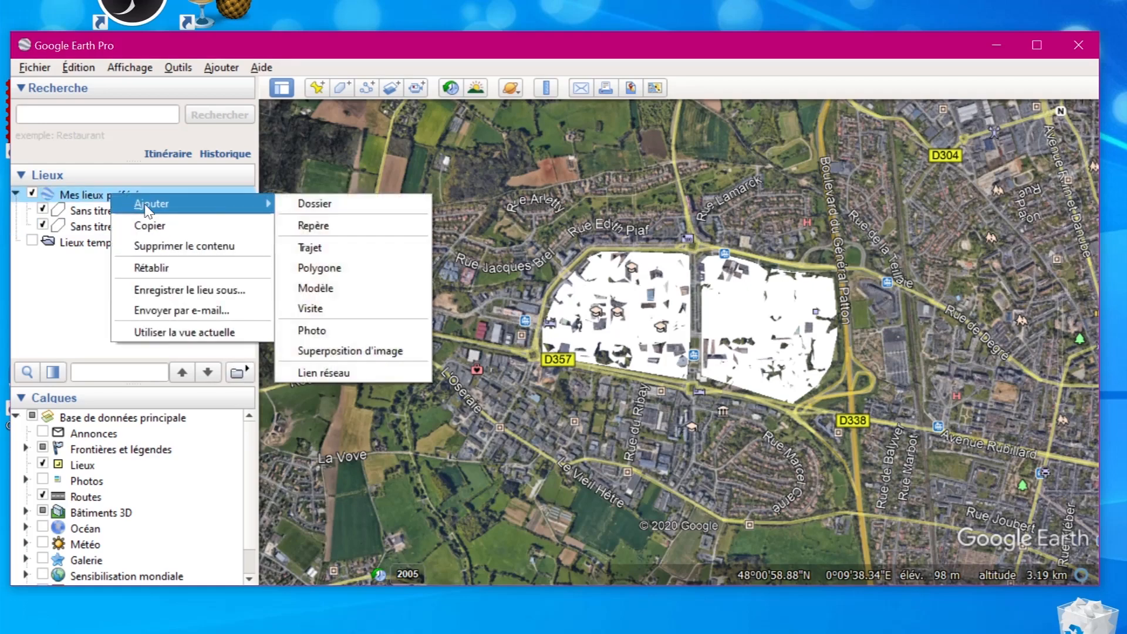
pyautogui.click(346, 268)
pyautogui.click(538, 370)
pyautogui.click(505, 423)
pyautogui.click(562, 461)
pyautogui.click(586, 456)
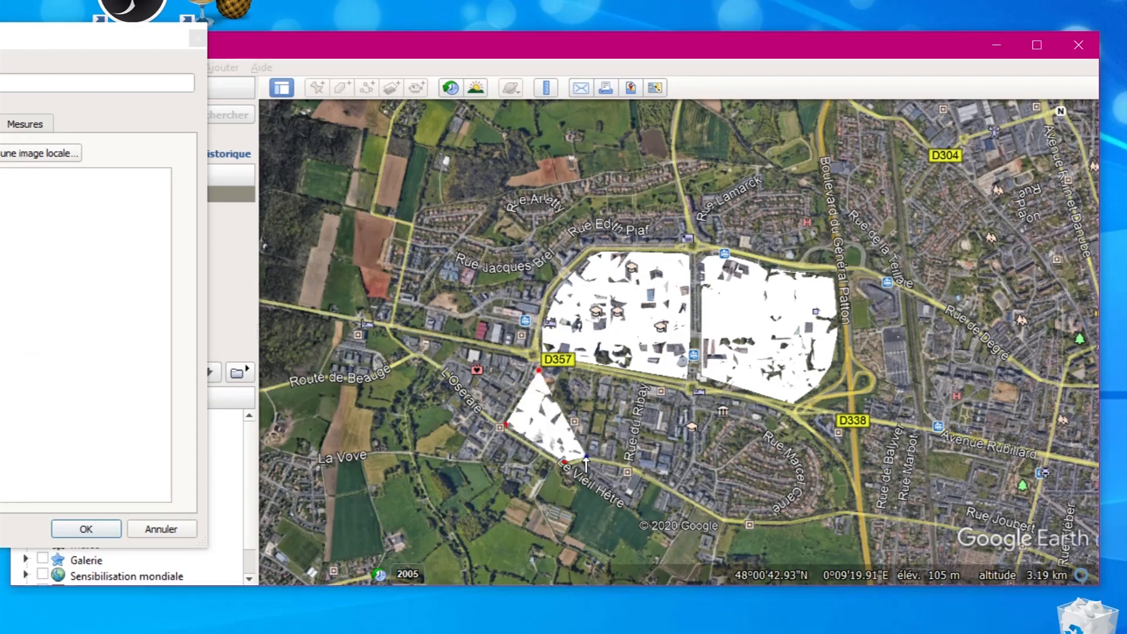
pyautogui.click(639, 470)
pyautogui.click(683, 492)
pyautogui.click(724, 516)
pyautogui.click(724, 483)
pyautogui.click(708, 469)
pyautogui.click(687, 463)
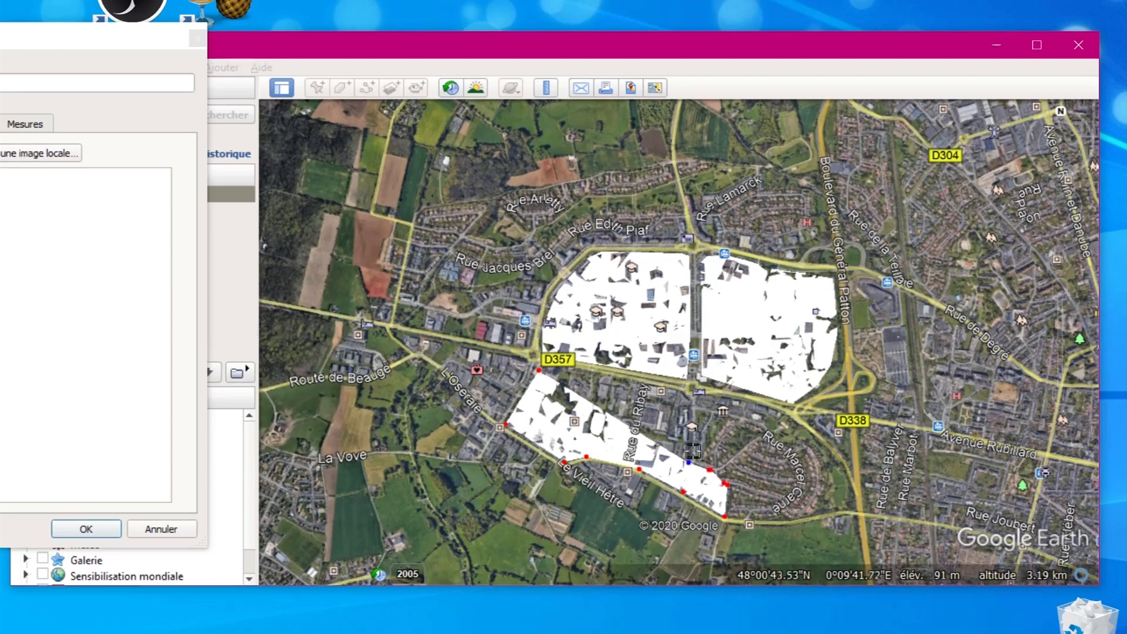
pyautogui.click(692, 404)
pyautogui.click(679, 392)
pyautogui.click(623, 380)
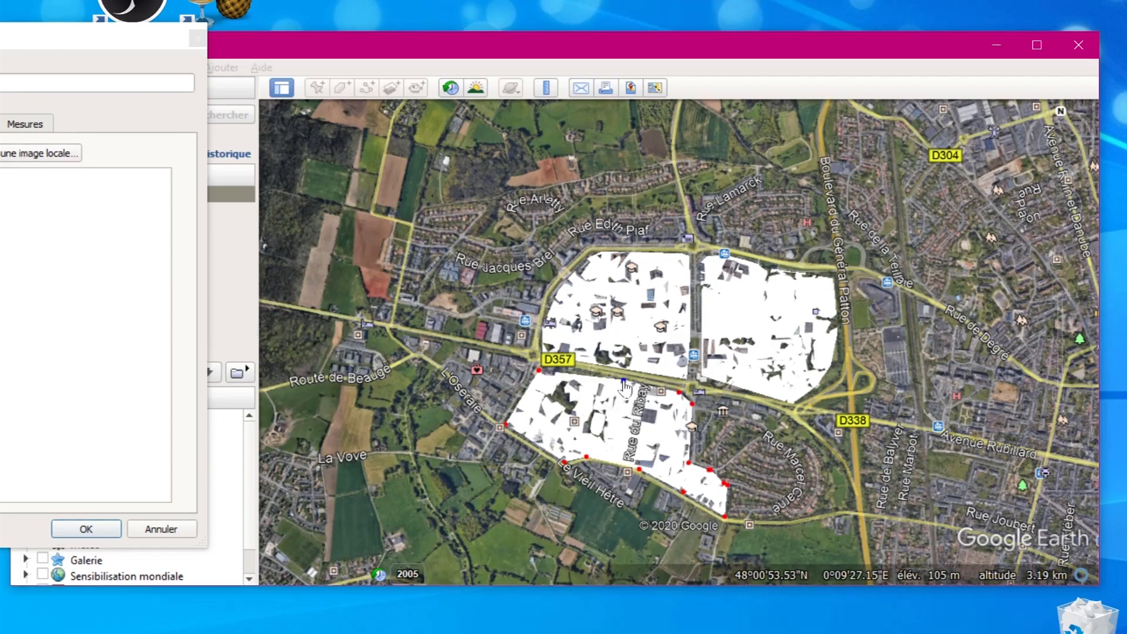
pyautogui.click(563, 370)
pyautogui.click(541, 375)
pyautogui.click(86, 528)
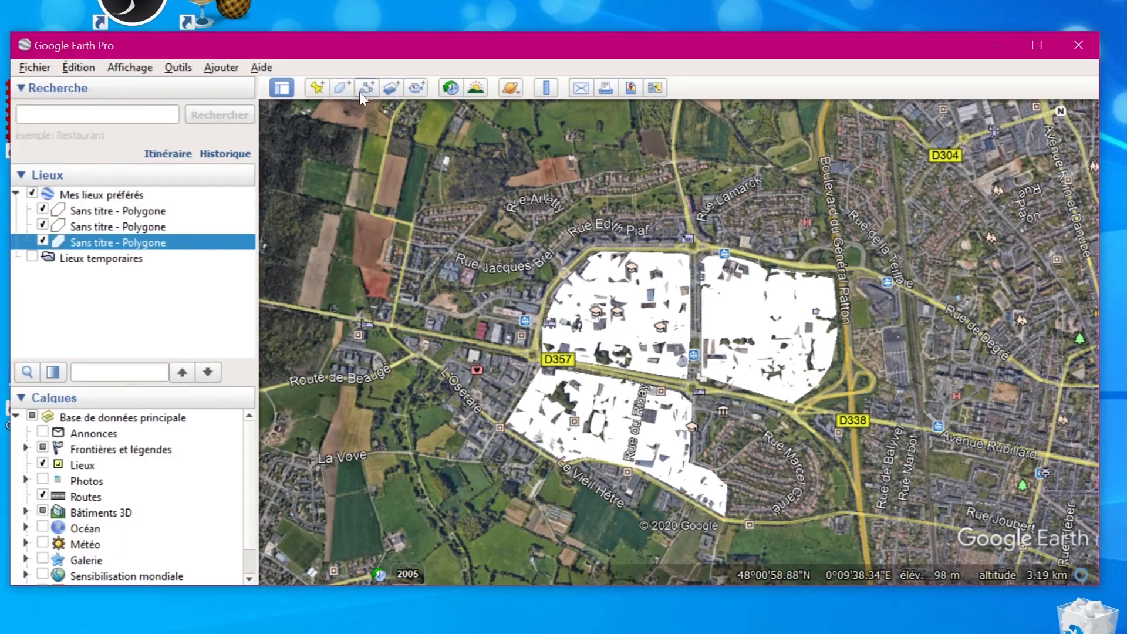
# - Add a placemark to Mes lieux préférés inside the northwestern polygon
pyautogui.rightClick(149, 197)
pyautogui.moveTo(197, 213)
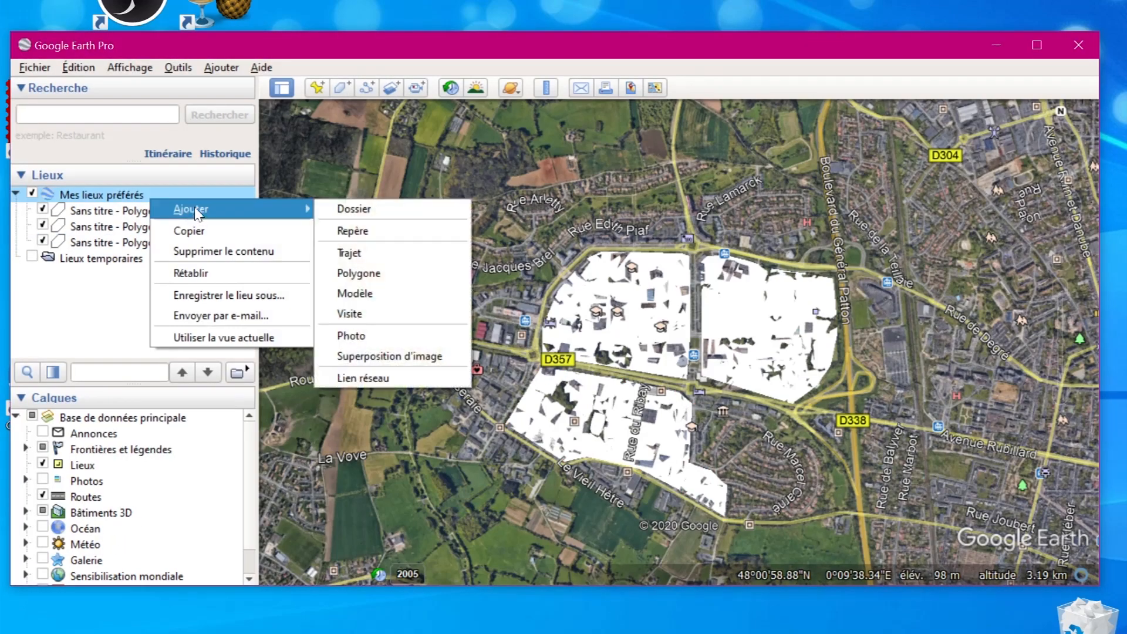
pyautogui.click(365, 235)
pyautogui.moveTo(680, 340); pyautogui.dragTo(611, 341)
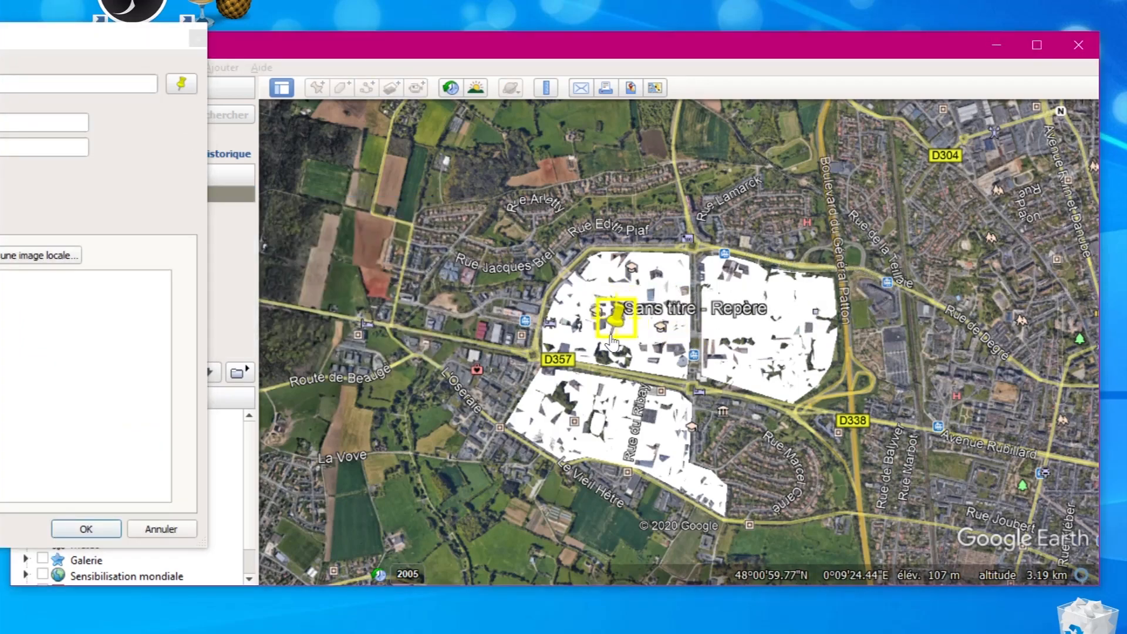
pyautogui.click(97, 529)
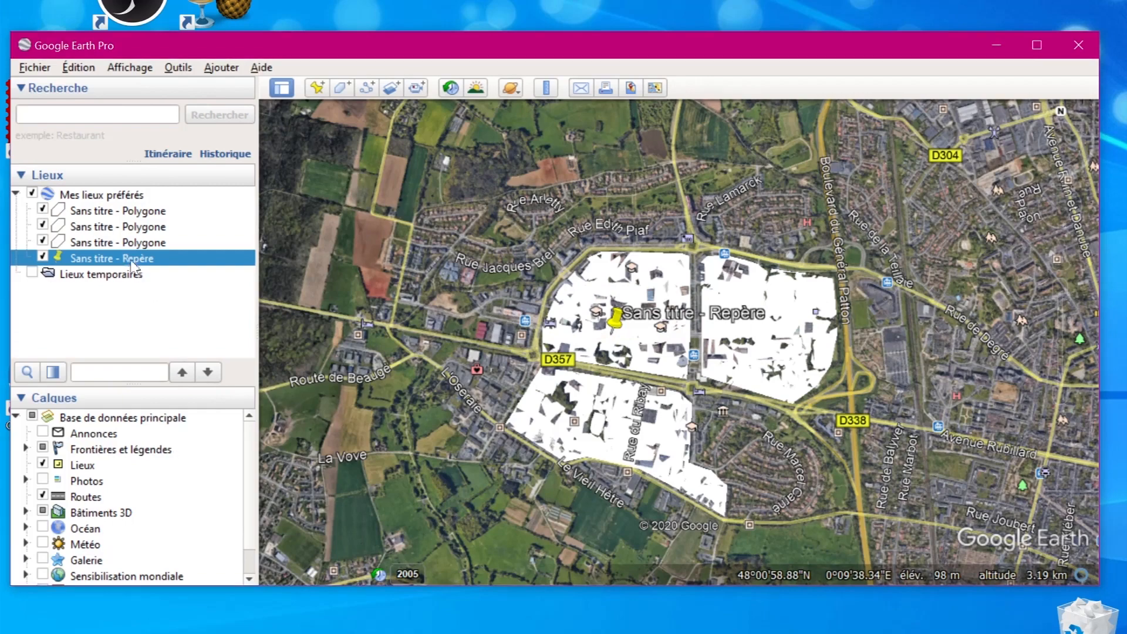
# - Add a second placemark to Mes lieux préférés in the northeastern part of the eastern polygon
pyautogui.click(93, 195)
pyautogui.rightClick(94, 195)
pyautogui.moveTo(234, 207)
pyautogui.click(288, 231)
pyautogui.moveTo(679, 339); pyautogui.dragTo(805, 307)
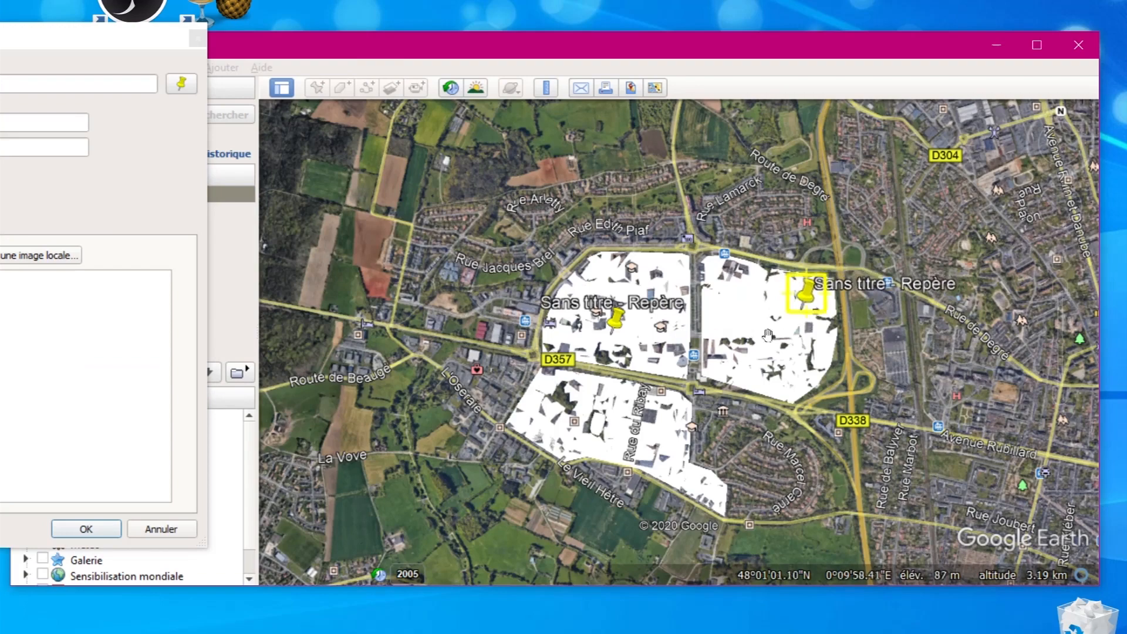
pyautogui.click(86, 529)
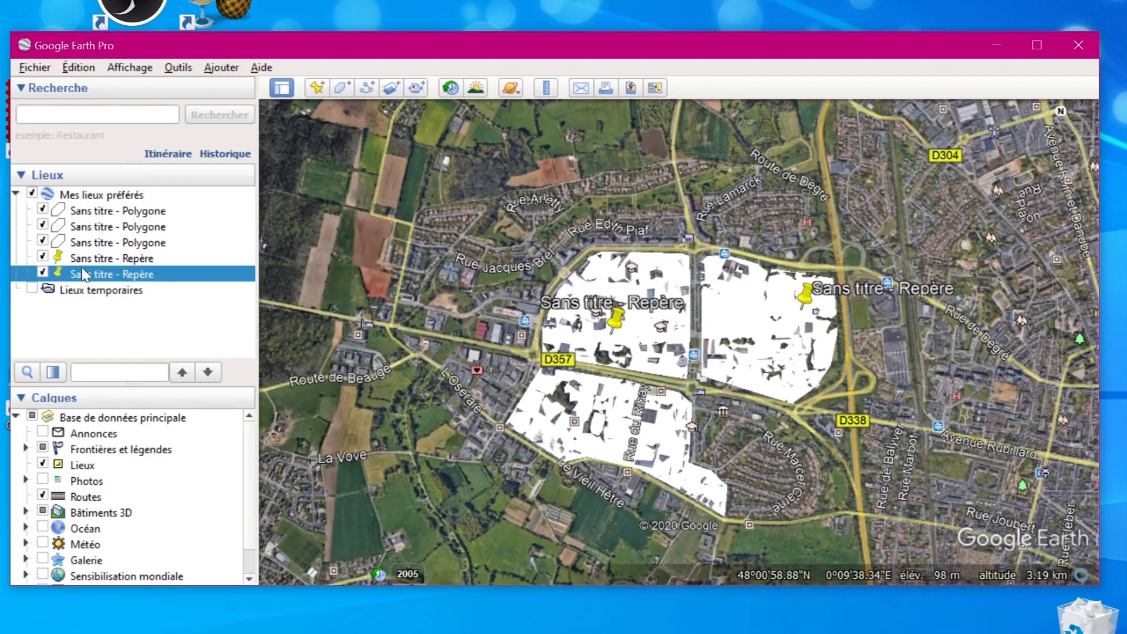
# - Go through the untitled polygons and placemarks listed under Mes lieux préférés one by one
pyautogui.click(117, 211)
pyautogui.click(116, 224)
pyautogui.click(119, 242)
pyautogui.click(119, 259)
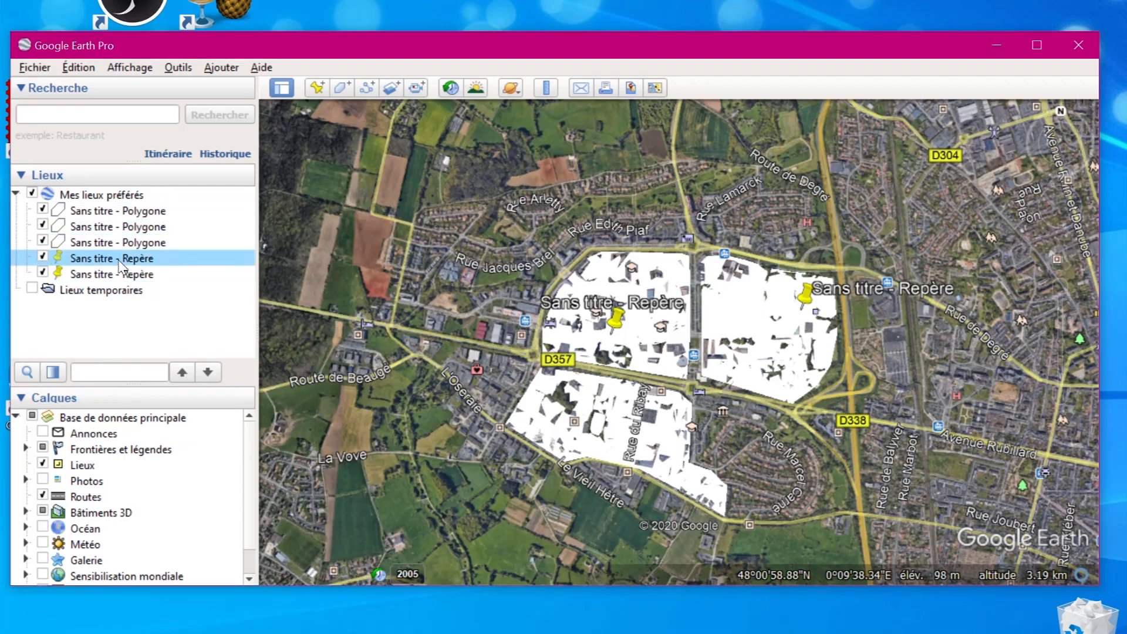
pyautogui.click(119, 274)
pyautogui.click(116, 259)
pyautogui.click(108, 211)
pyautogui.click(105, 227)
pyautogui.click(104, 243)
pyautogui.click(102, 259)
pyautogui.click(101, 274)
pyautogui.click(100, 260)
pyautogui.click(95, 274)
pyautogui.click(95, 260)
pyautogui.click(116, 212)
# - Identify the first listed polygon by toggling its visibility and rename it A
pyautogui.click(42, 209)
pyautogui.click(43, 211)
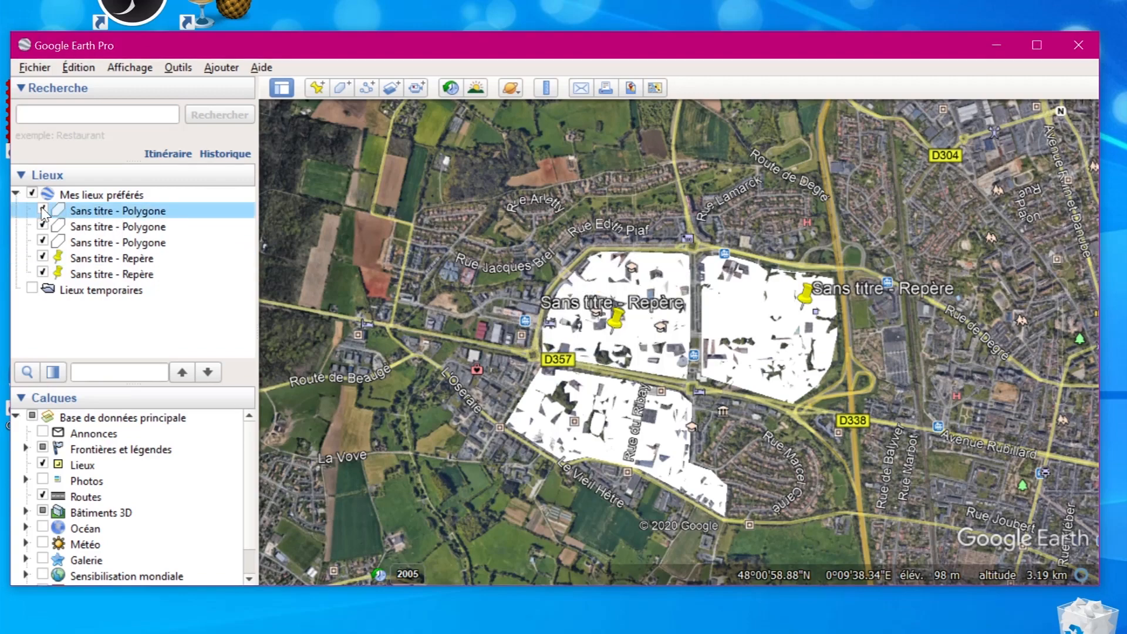
pyautogui.rightClick(89, 210)
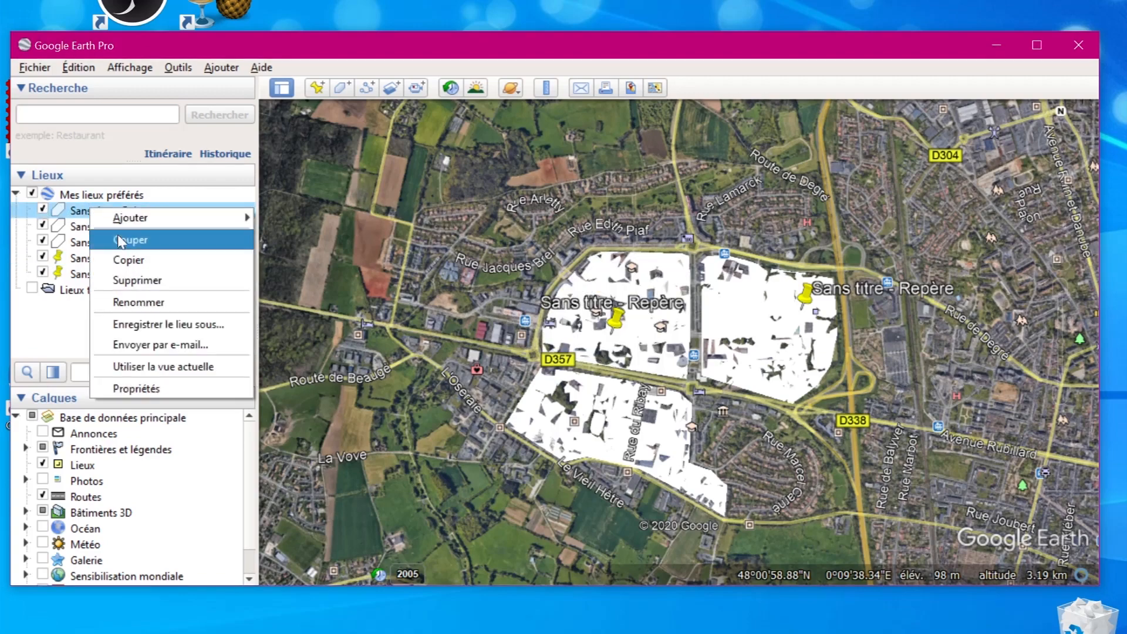
pyautogui.click(132, 297)
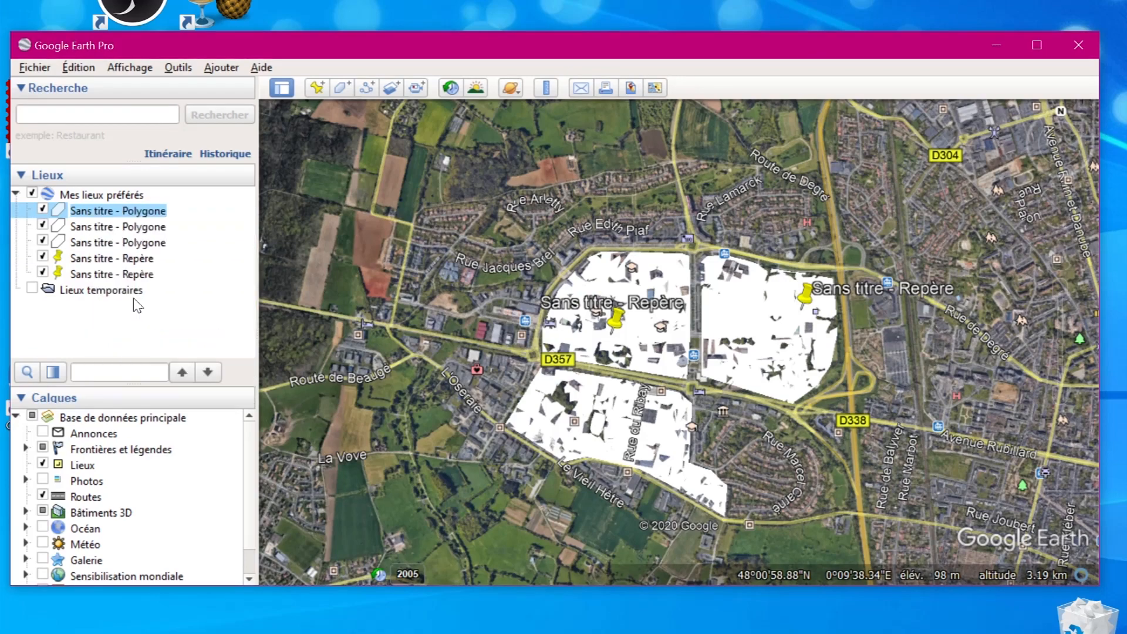
pyautogui.write('A')
# - Rename the second polygon in Mes lieux préférés as B
pyautogui.rightClick(112, 228)
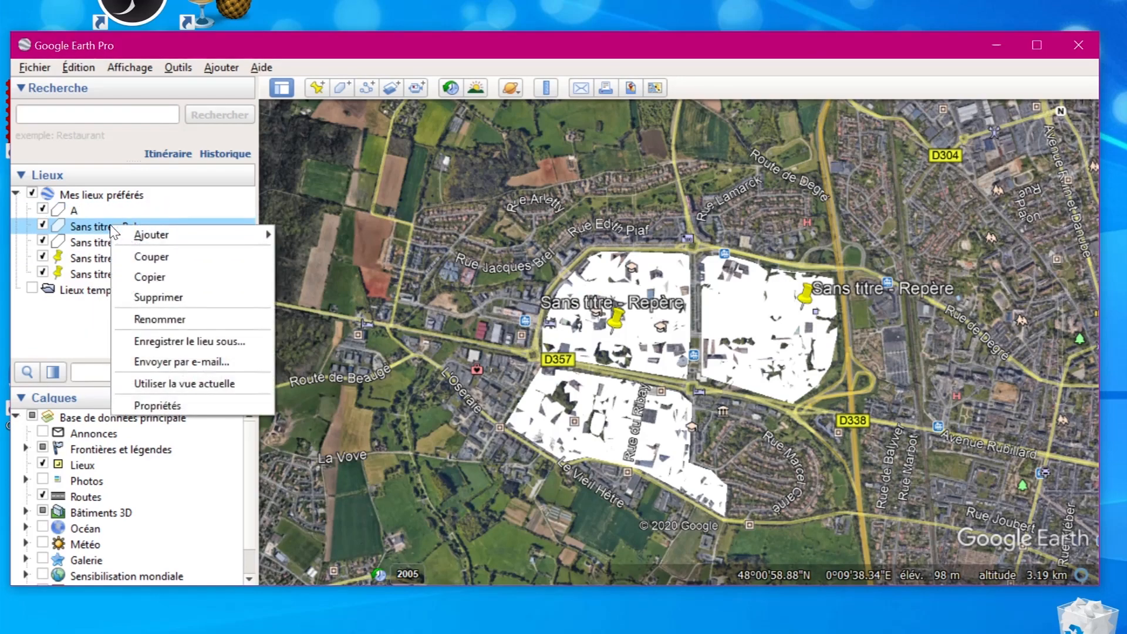
pyautogui.click(147, 317)
pyautogui.write('B')
pyautogui.press('Return')
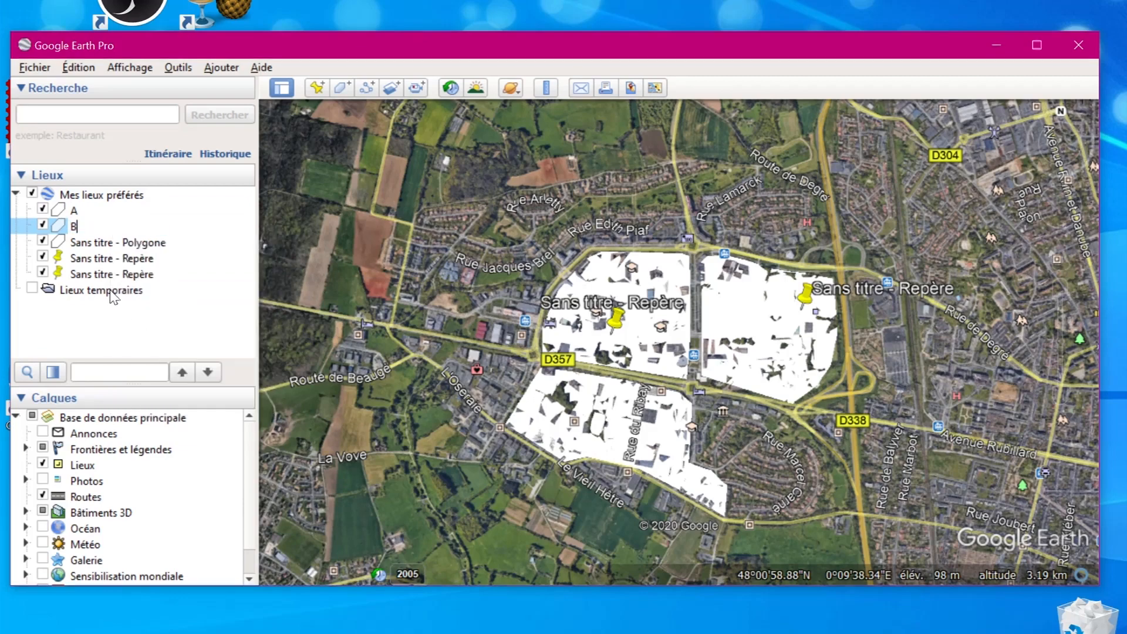
# - Rename the third polygon in Mes lieux préférés as C
pyautogui.click(90, 243)
pyautogui.rightClick(93, 244)
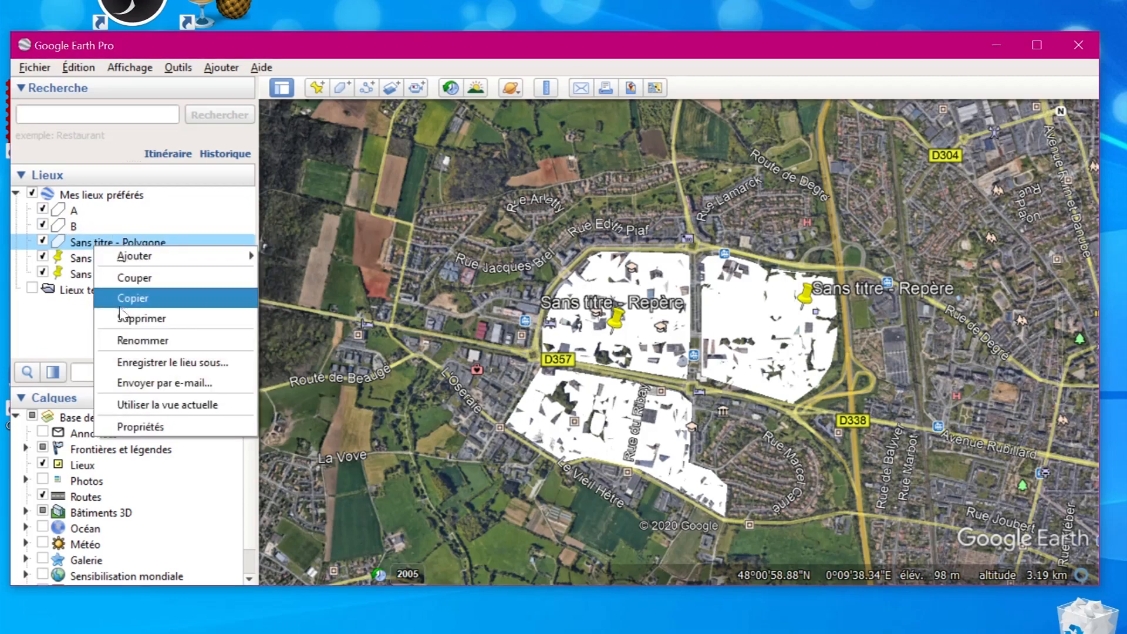
pyautogui.click(129, 339)
pyautogui.write('C')
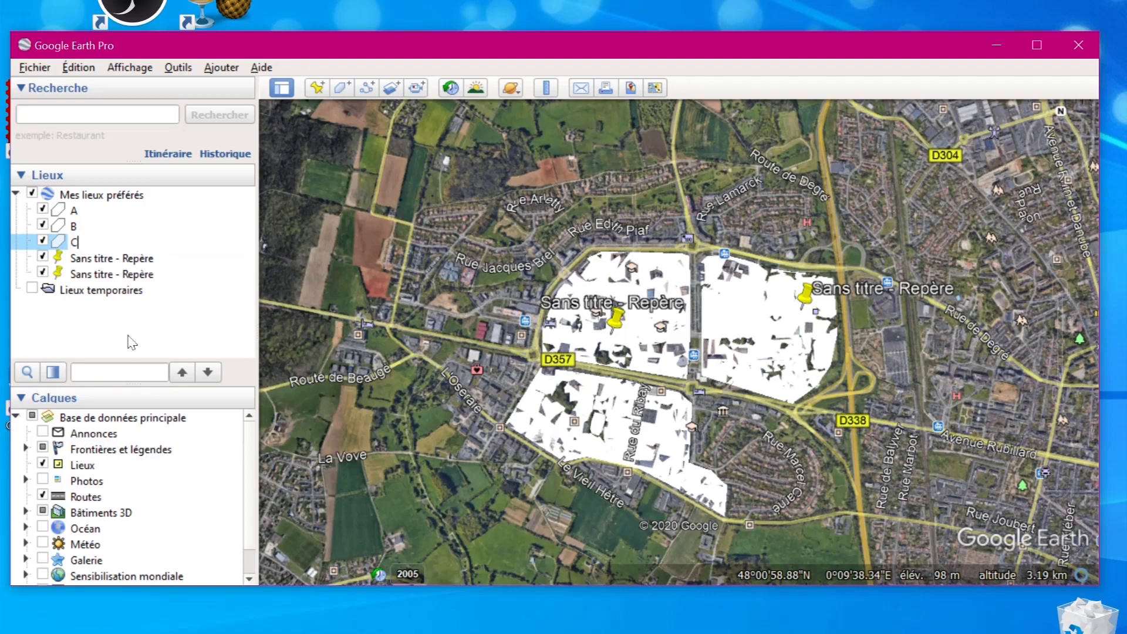
# - Toggle the visibility of polygons C, B and A off and on to check which area each name represents
pyautogui.click(43, 241)
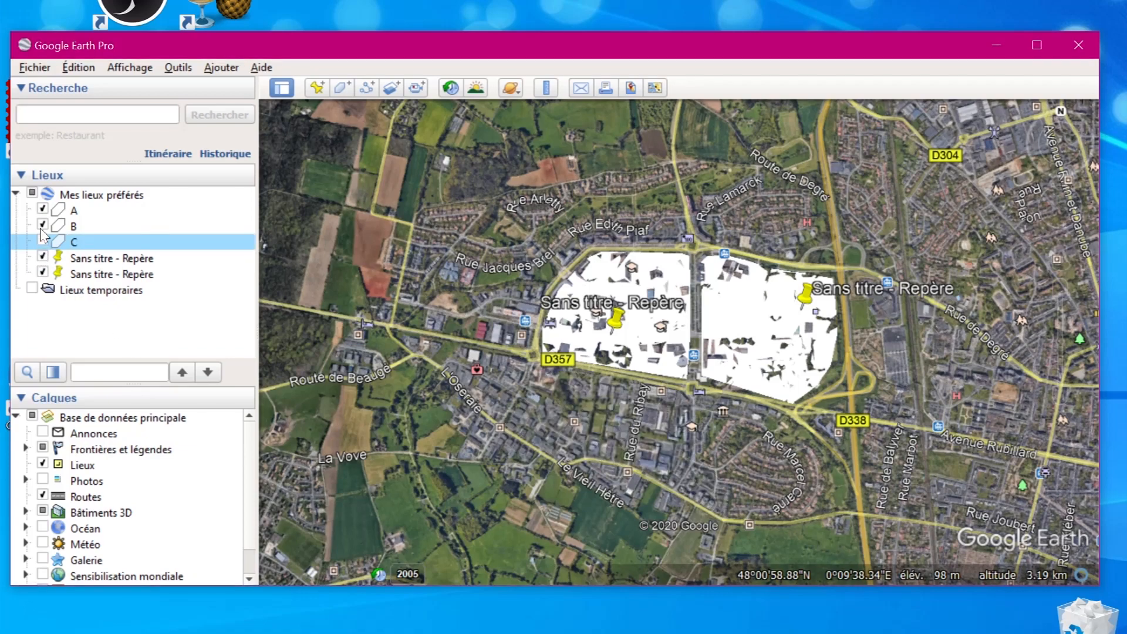
pyautogui.click(43, 226)
pyautogui.click(42, 210)
pyautogui.click(43, 210)
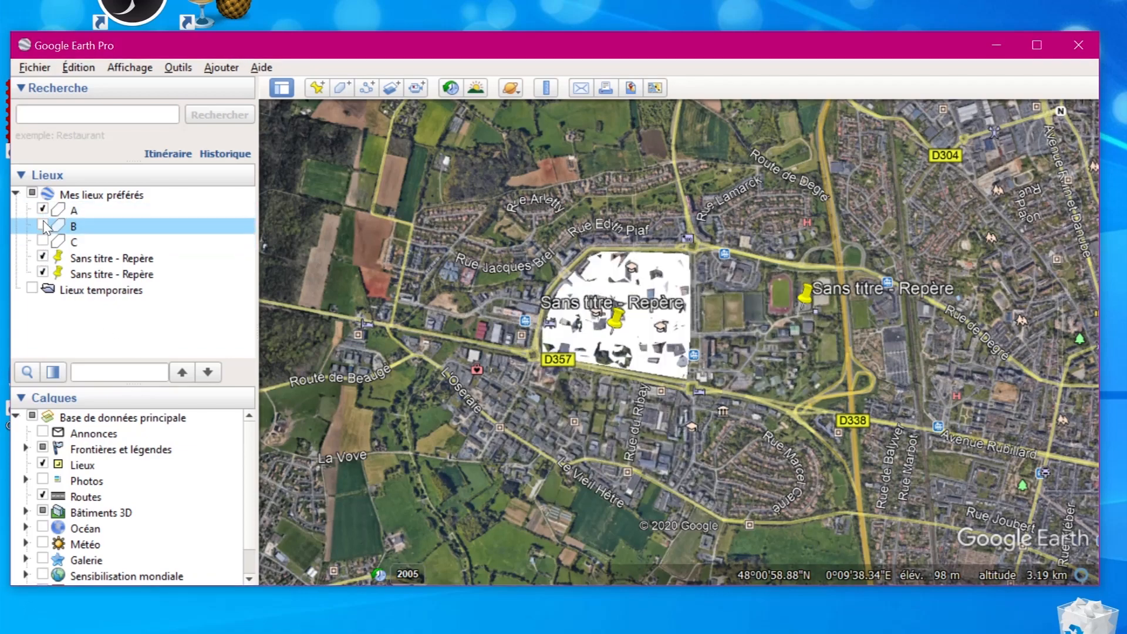
pyautogui.click(42, 226)
pyautogui.click(42, 242)
# - Rename the first placemark in Mes lieux préférés, the one in the northwest polygon, with the first person's given name
pyautogui.click(87, 260)
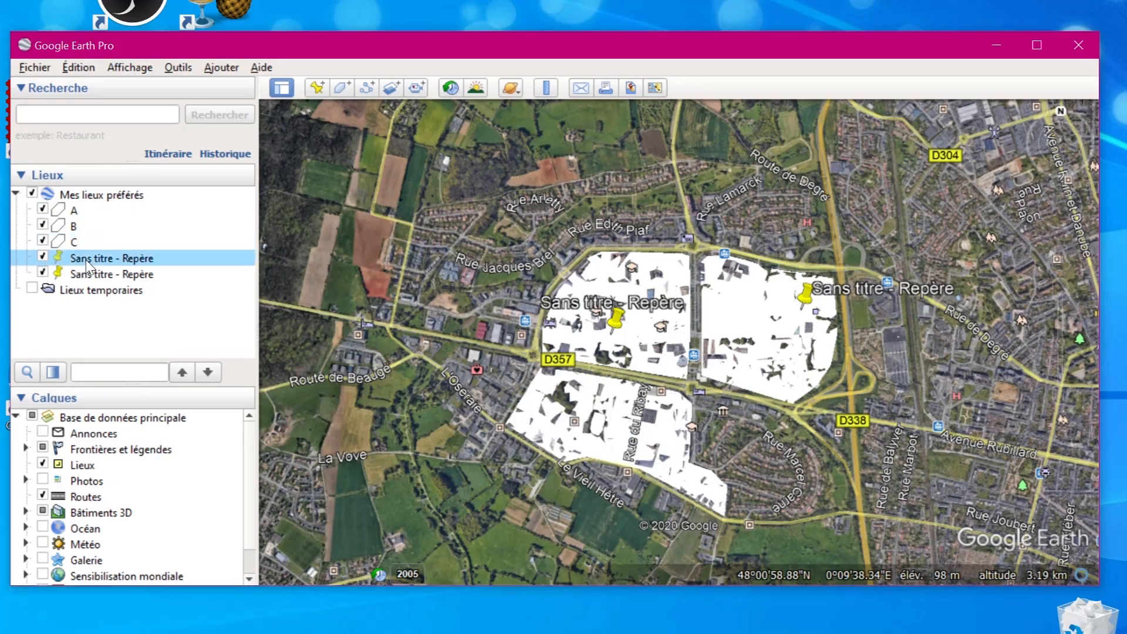
pyautogui.rightClick(86, 260)
pyautogui.click(120, 355)
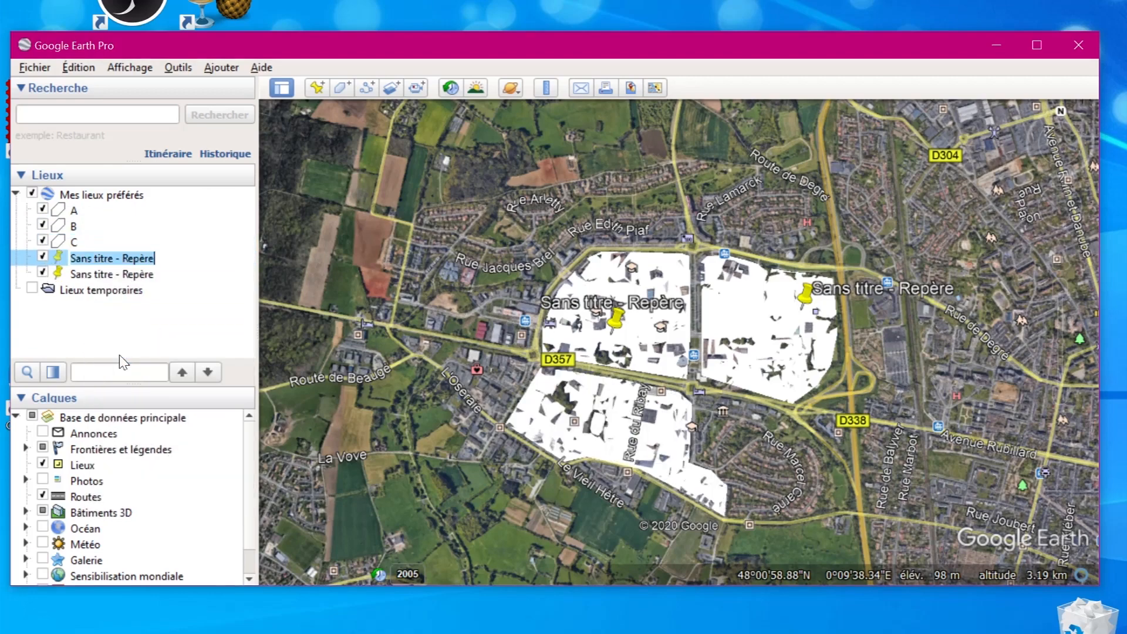
pyautogui.write('Elsa')
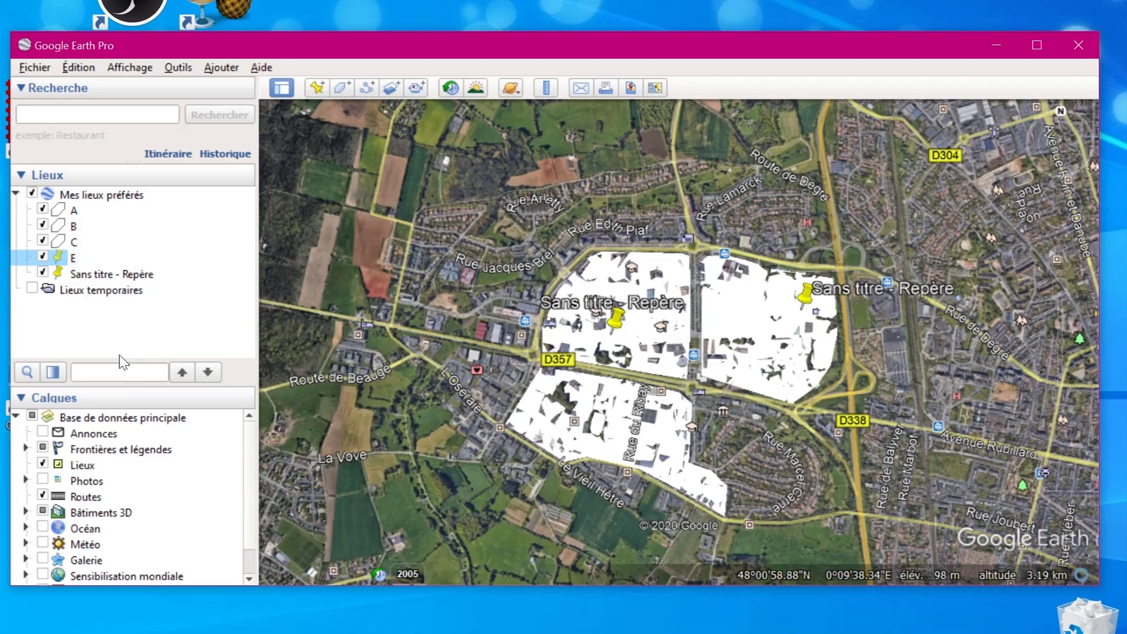
# - Rename the remaining Sans titre - Repère placemark in the northeast polygon with the second person's given name
pyautogui.click(97, 273)
pyautogui.rightClick(96, 273)
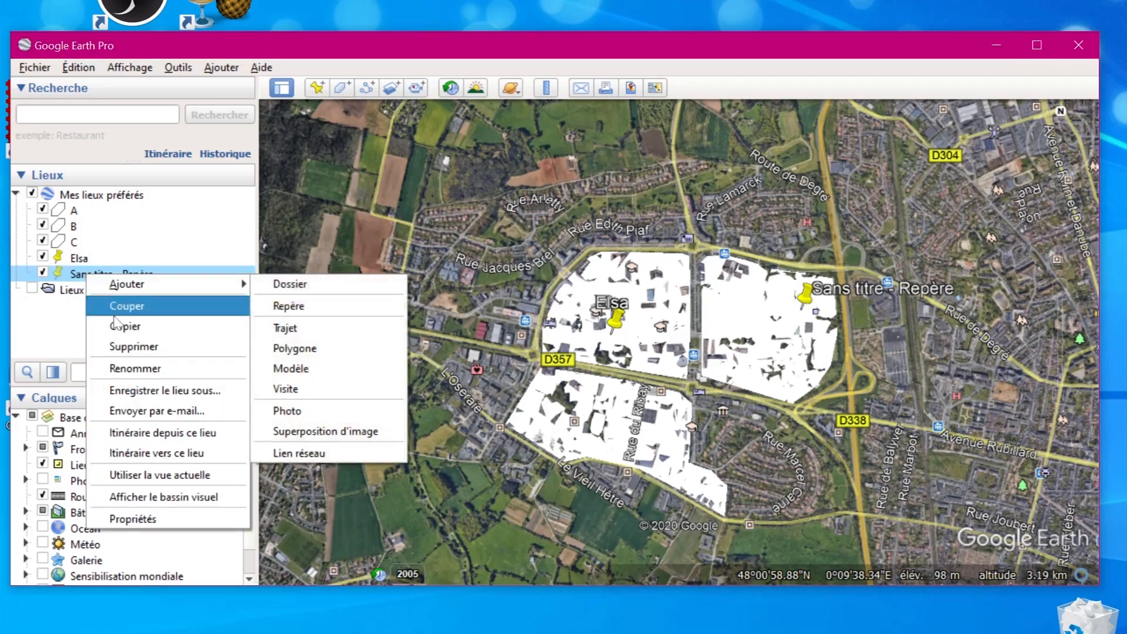
pyautogui.click(117, 367)
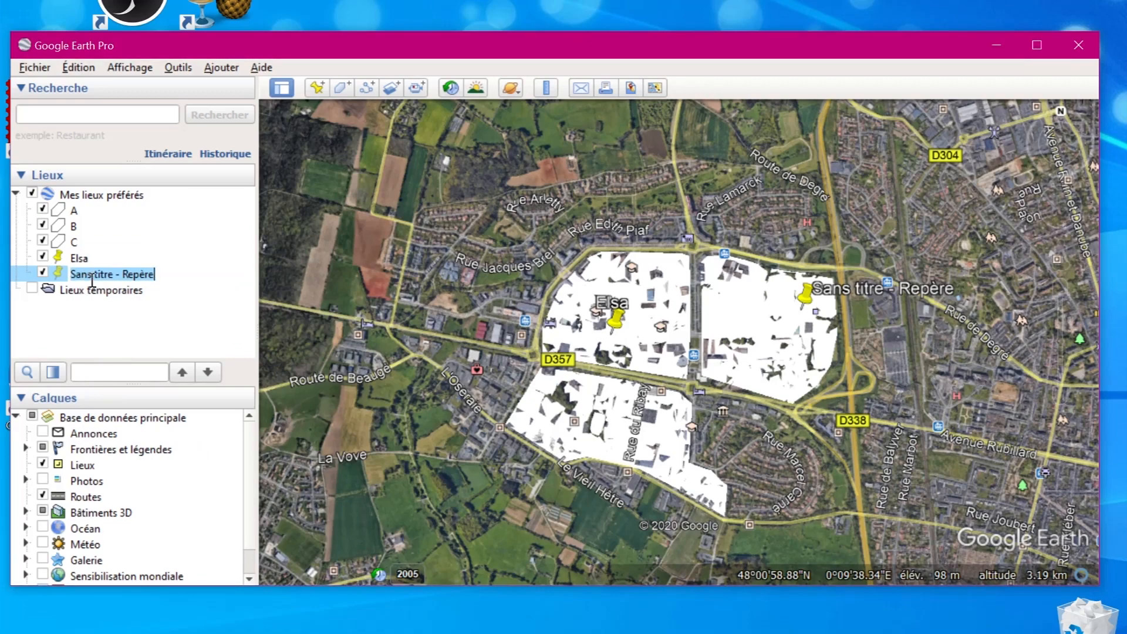
pyautogui.write('Renaud')
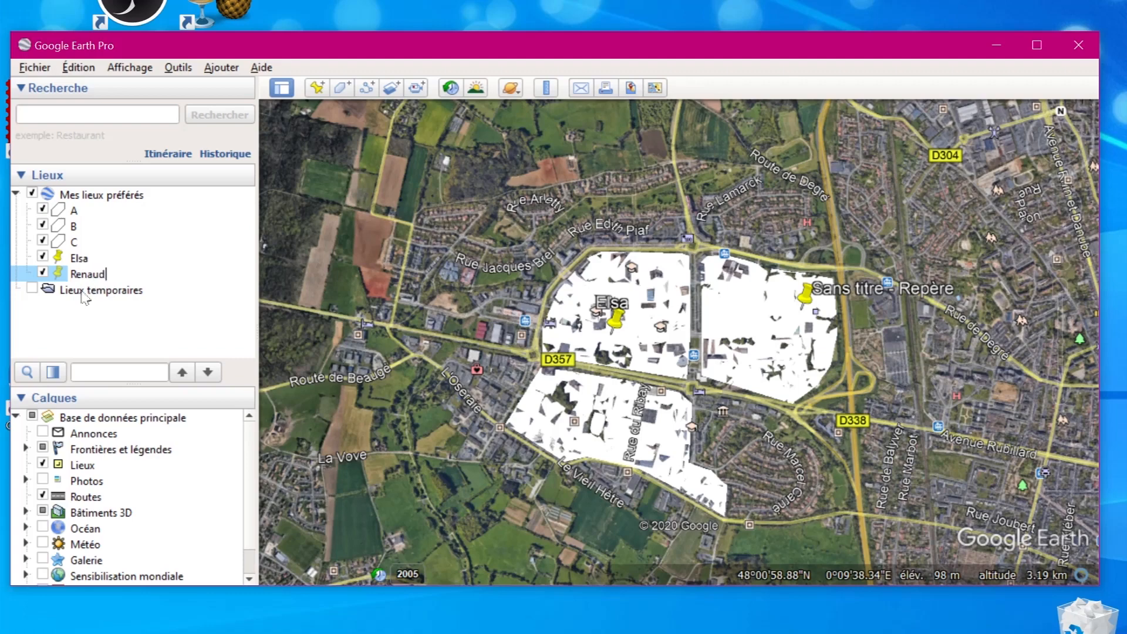
pyautogui.press('Return')
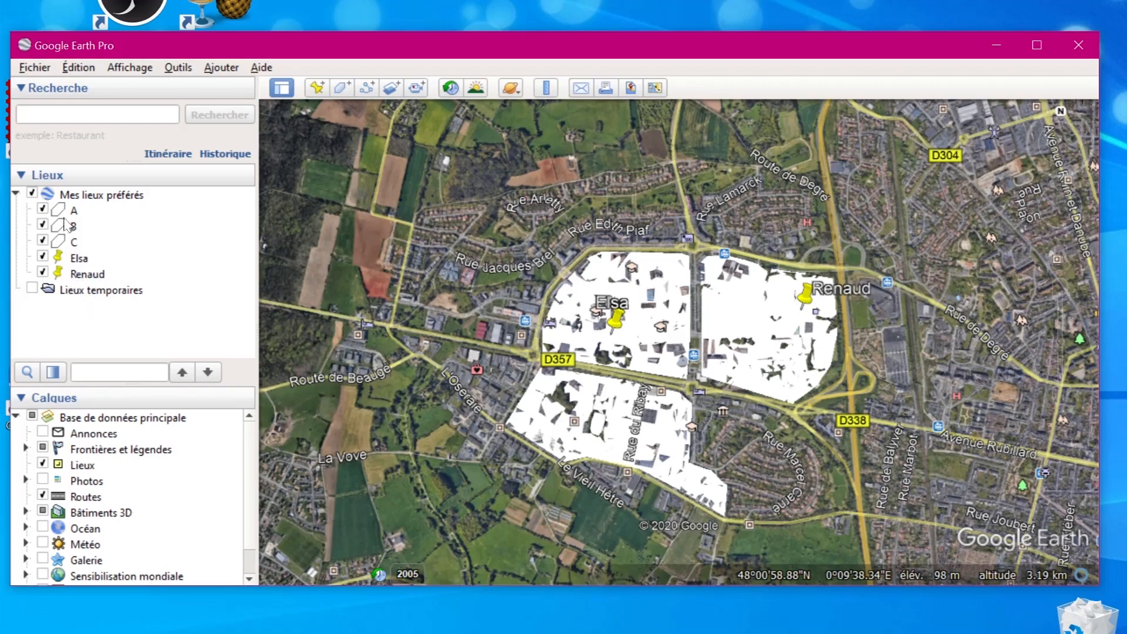
pyautogui.click(78, 258)
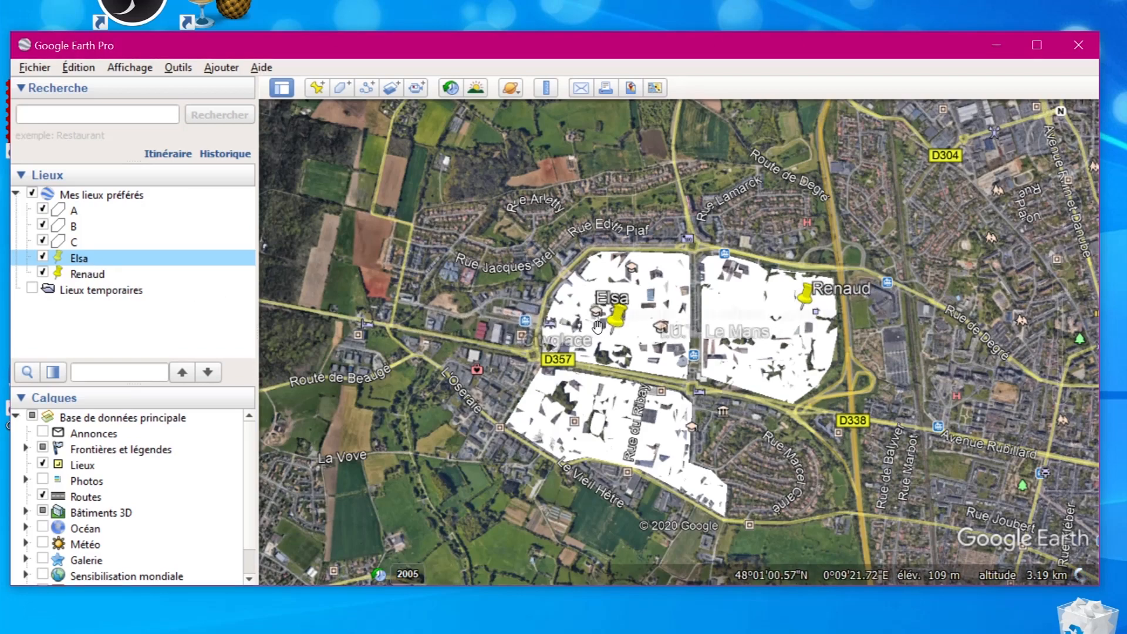
pyautogui.click(74, 213)
pyautogui.click(75, 227)
pyautogui.click(79, 243)
pyautogui.click(81, 259)
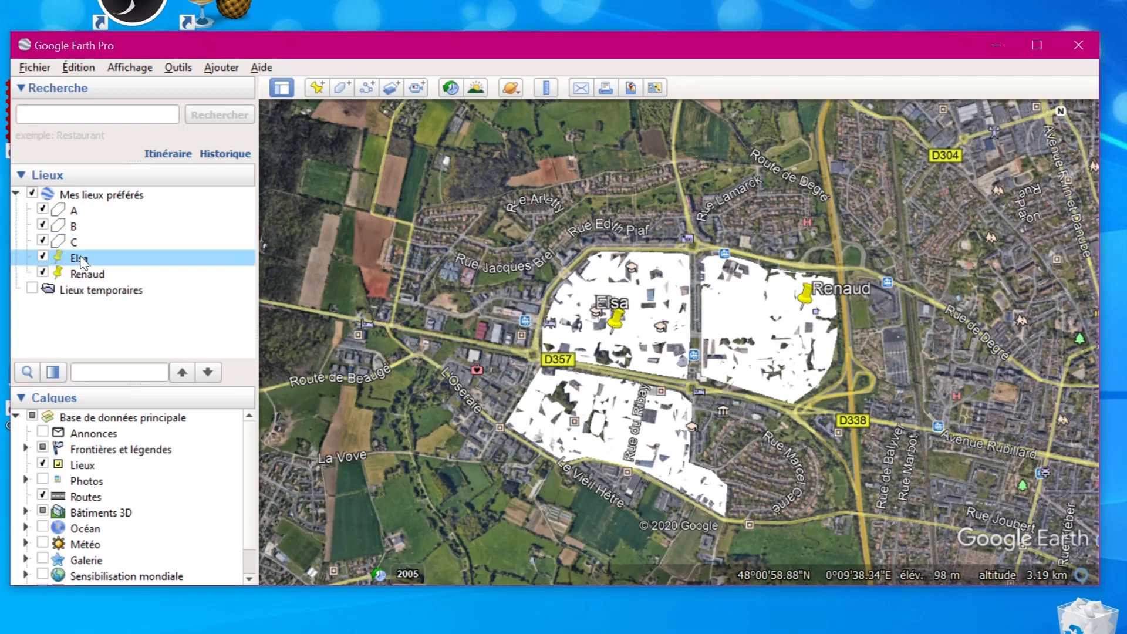
pyautogui.click(46, 214)
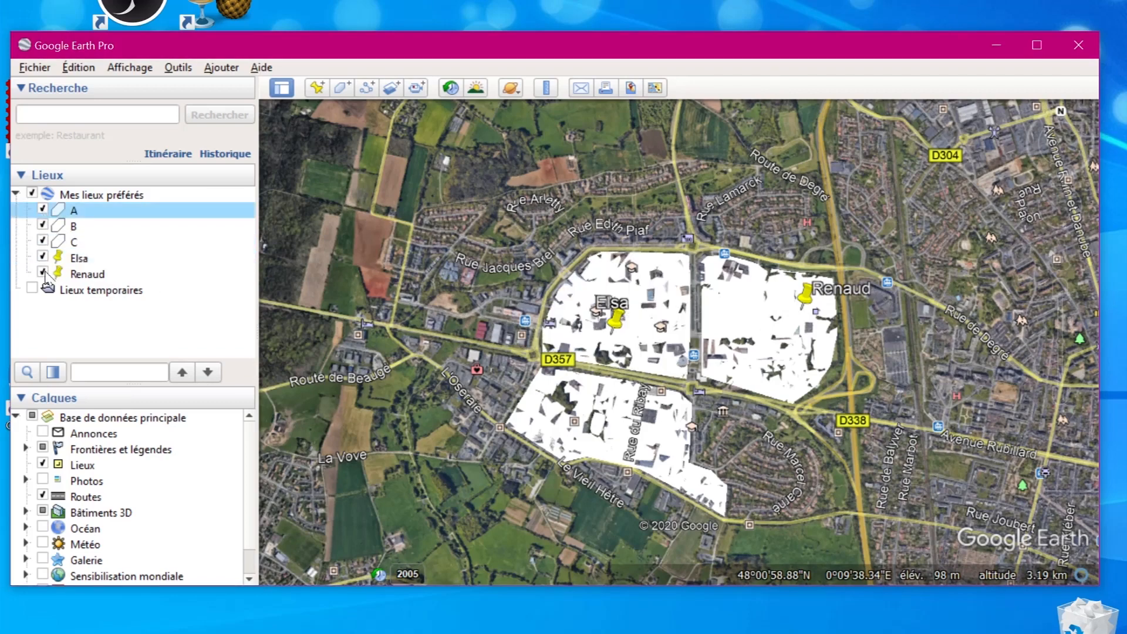
pyautogui.click(46, 227)
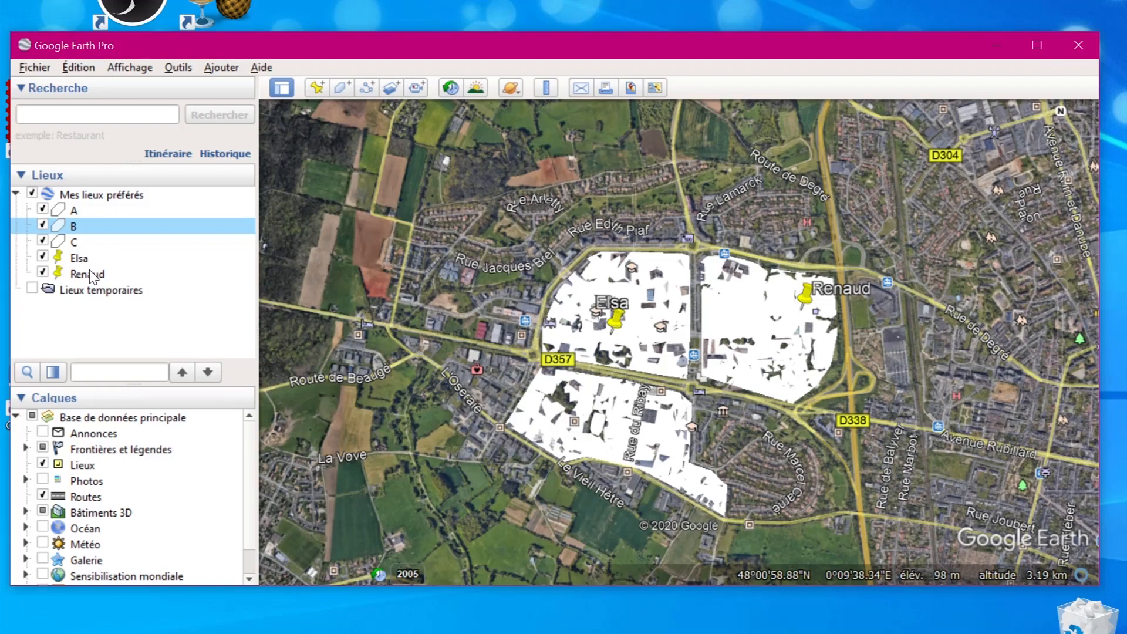
# - Reorder Mes lieux préférés so that the two placemarks are listed above polygons A, B and C
pyautogui.moveTo(87, 262); pyautogui.dragTo(91, 207)
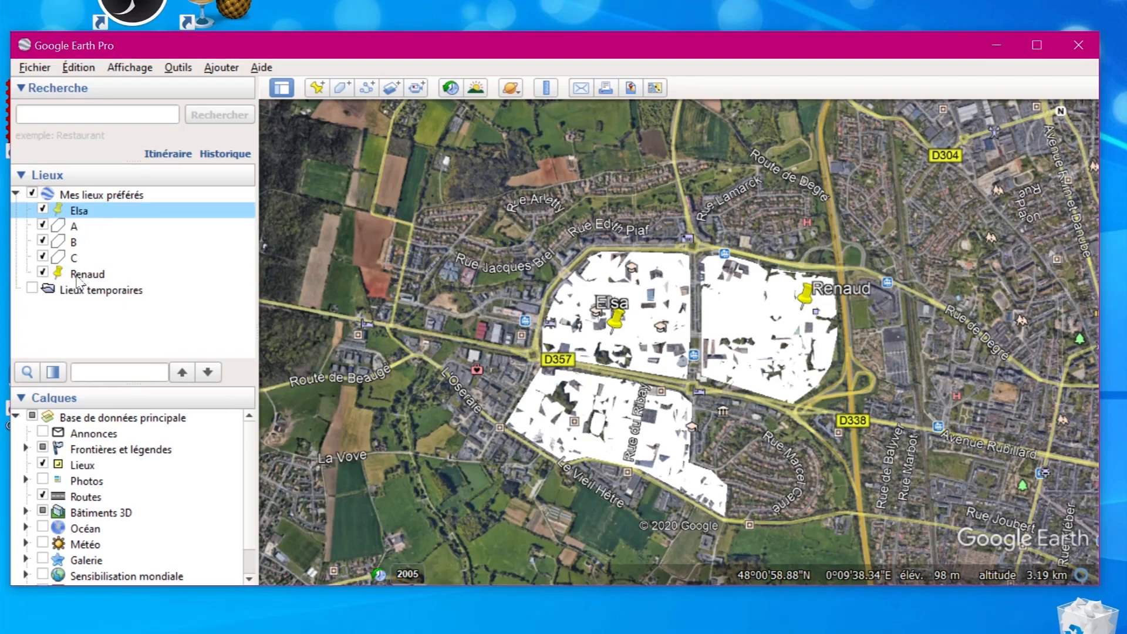
pyautogui.moveTo(79, 279); pyautogui.dragTo(86, 215)
pyautogui.click(86, 214)
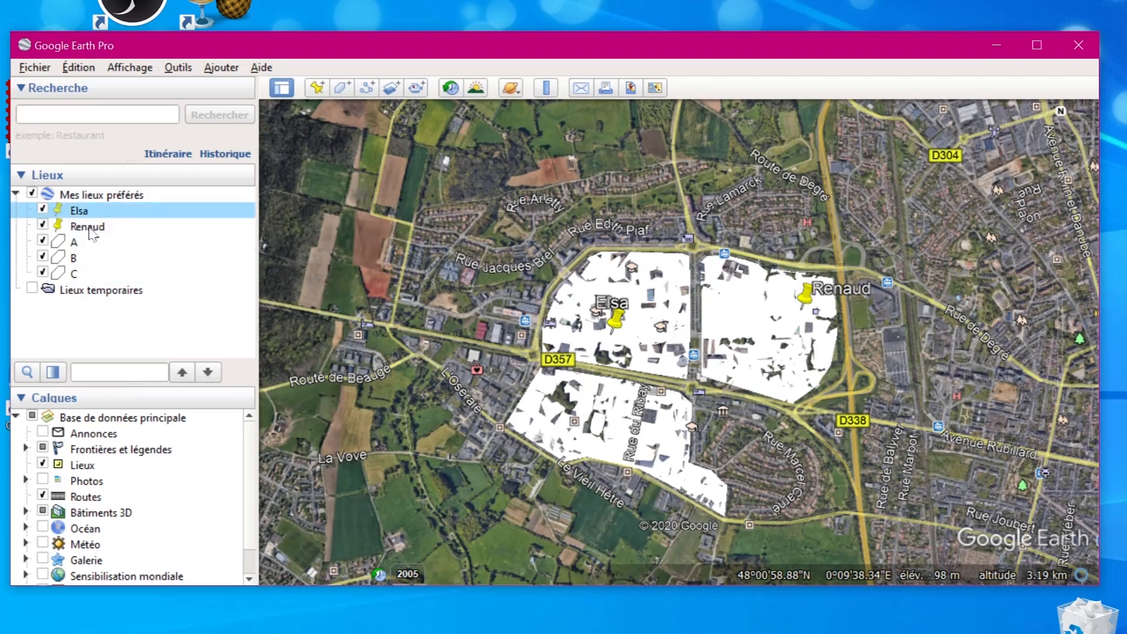
pyautogui.click(88, 226)
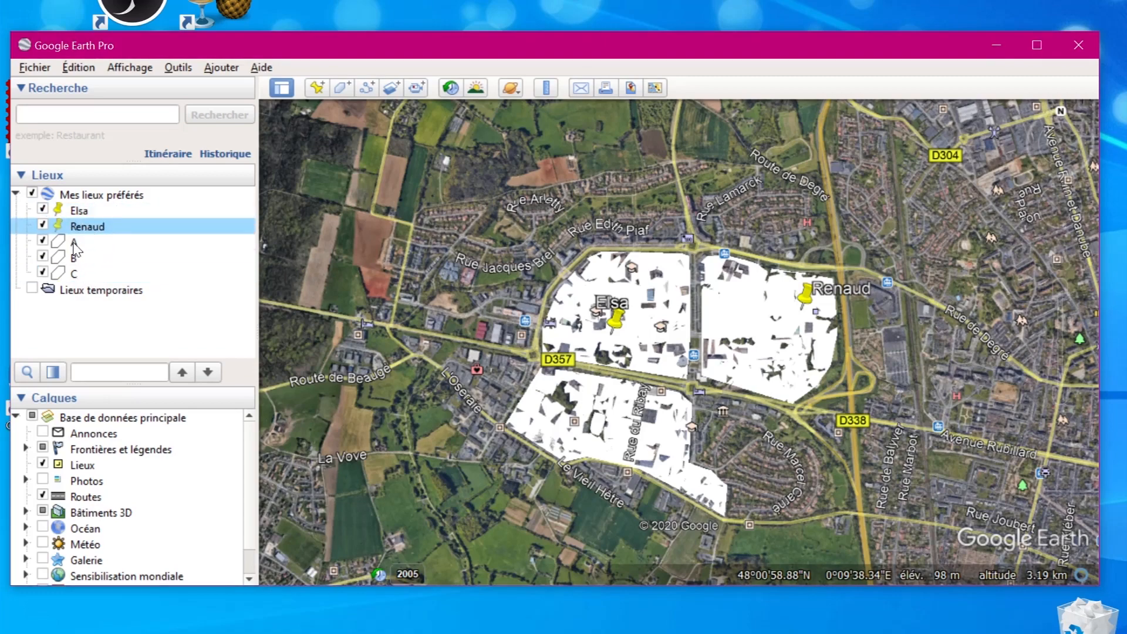
pyautogui.click(85, 212)
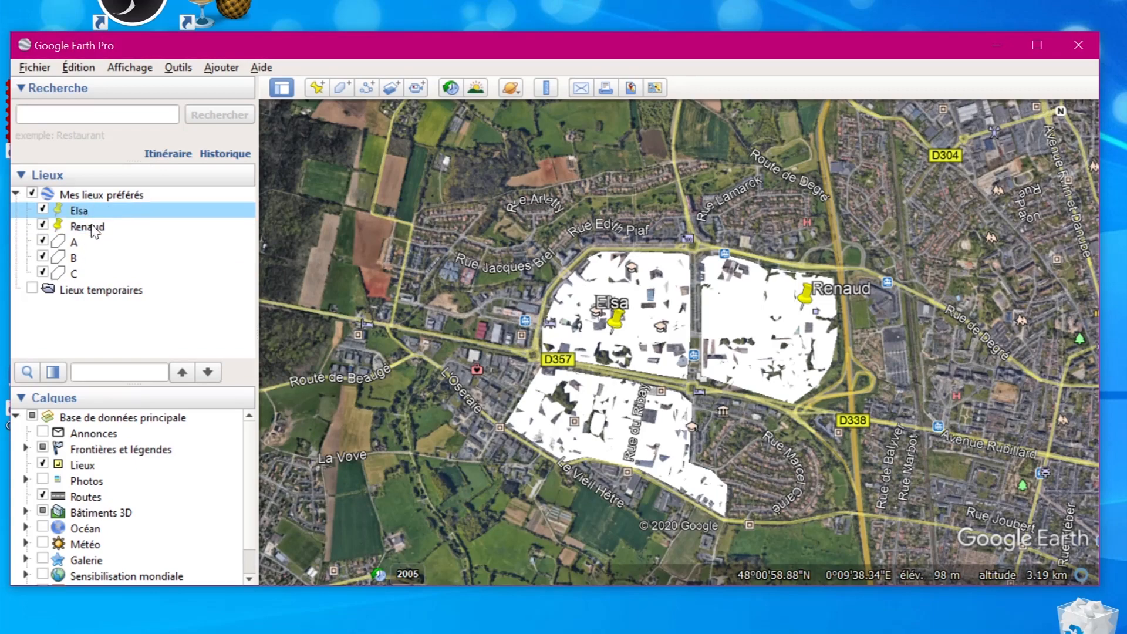
pyautogui.click(91, 227)
pyautogui.click(75, 242)
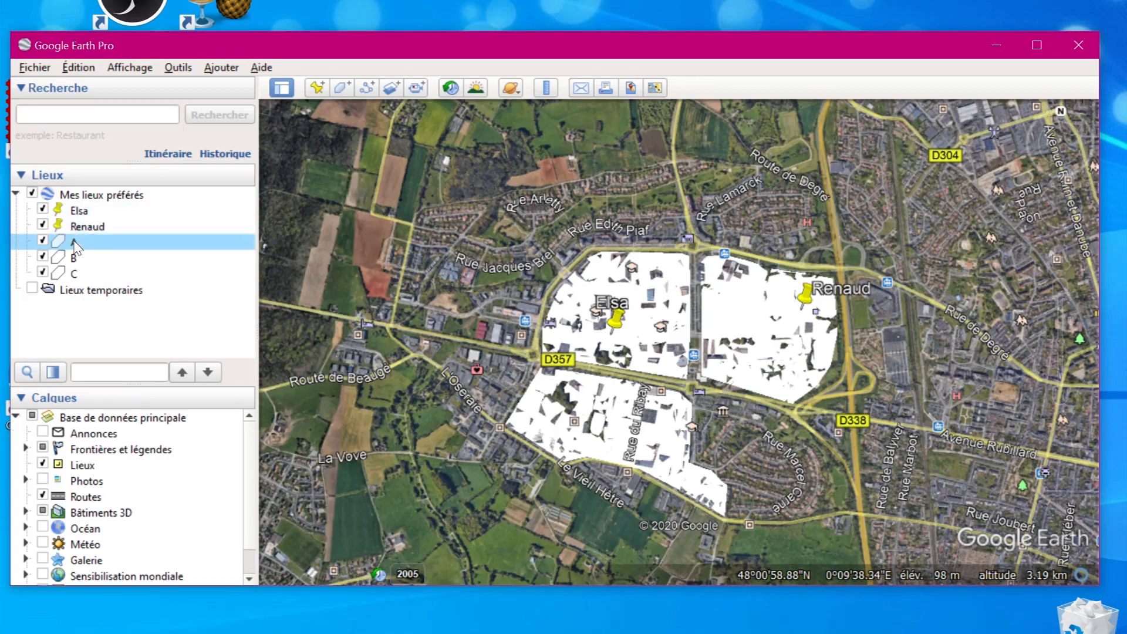
pyautogui.click(90, 196)
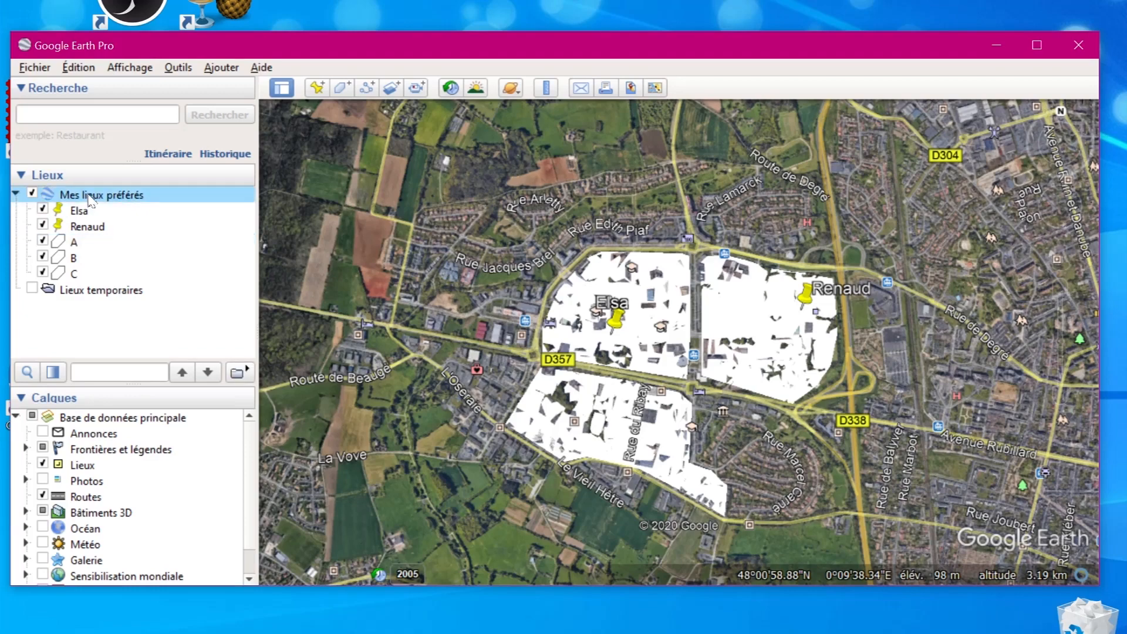
pyautogui.rightClick(91, 200)
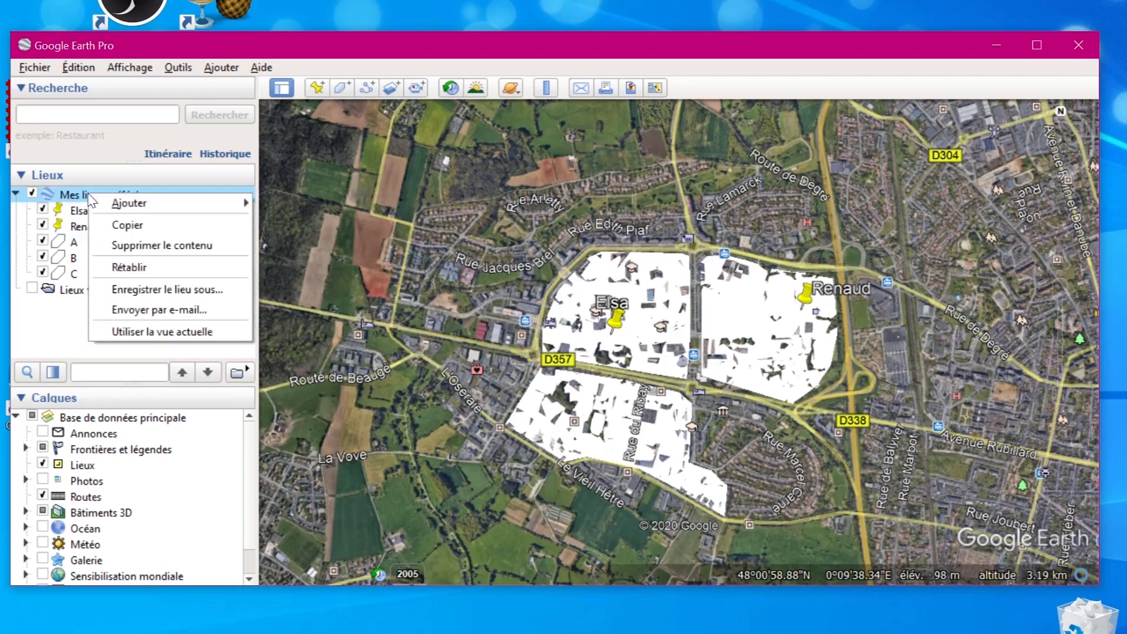
pyautogui.click(86, 195)
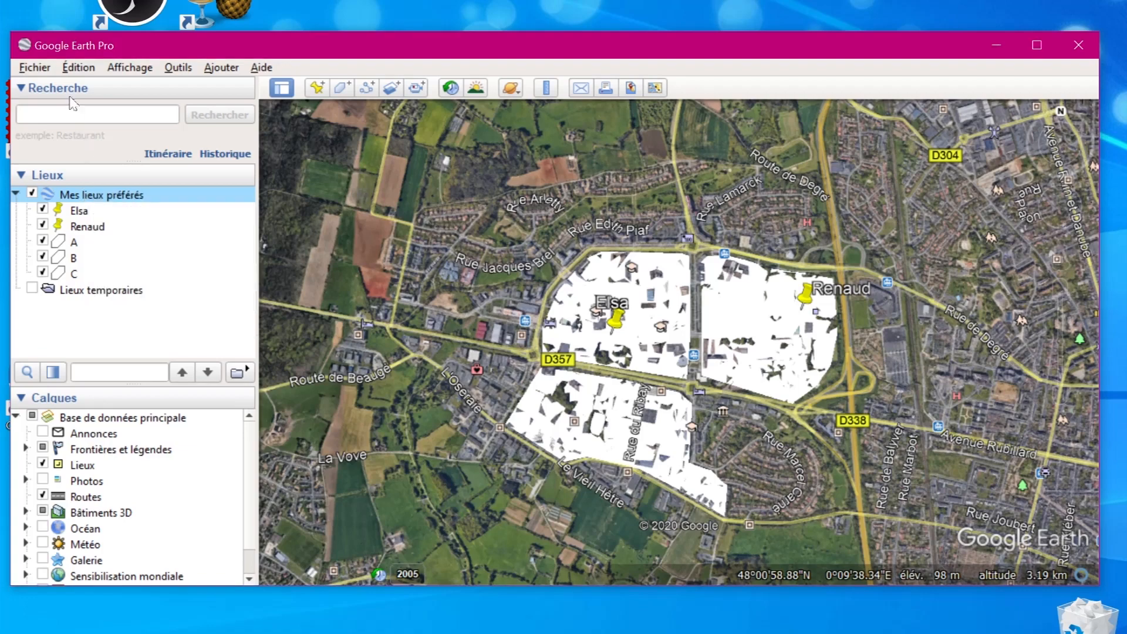
pyautogui.click(37, 68)
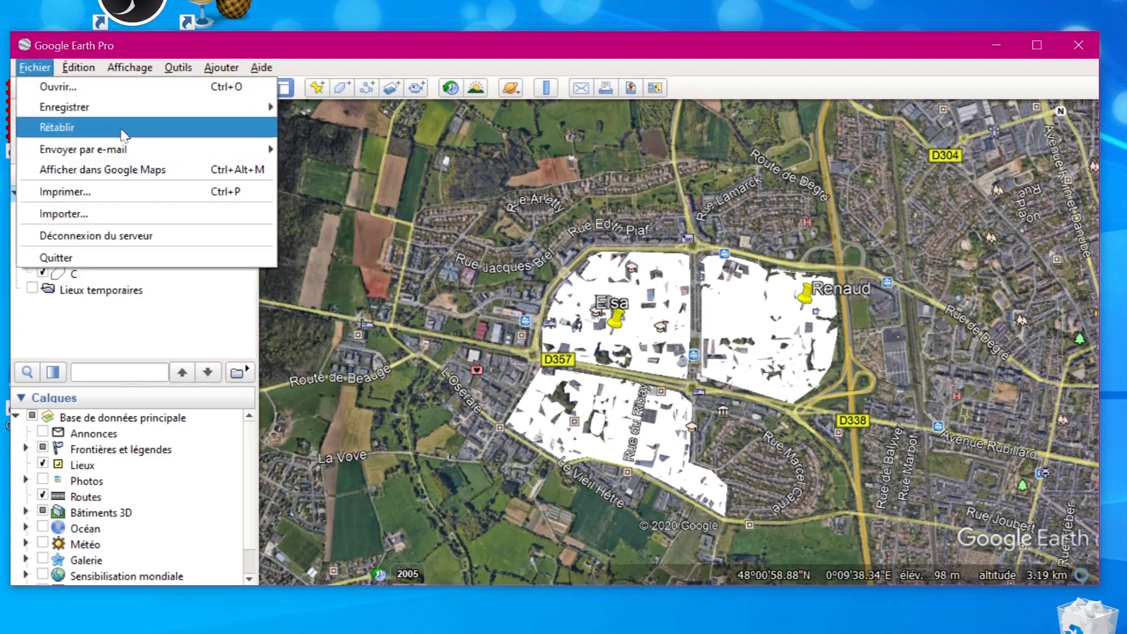
pyautogui.moveTo(136, 112)
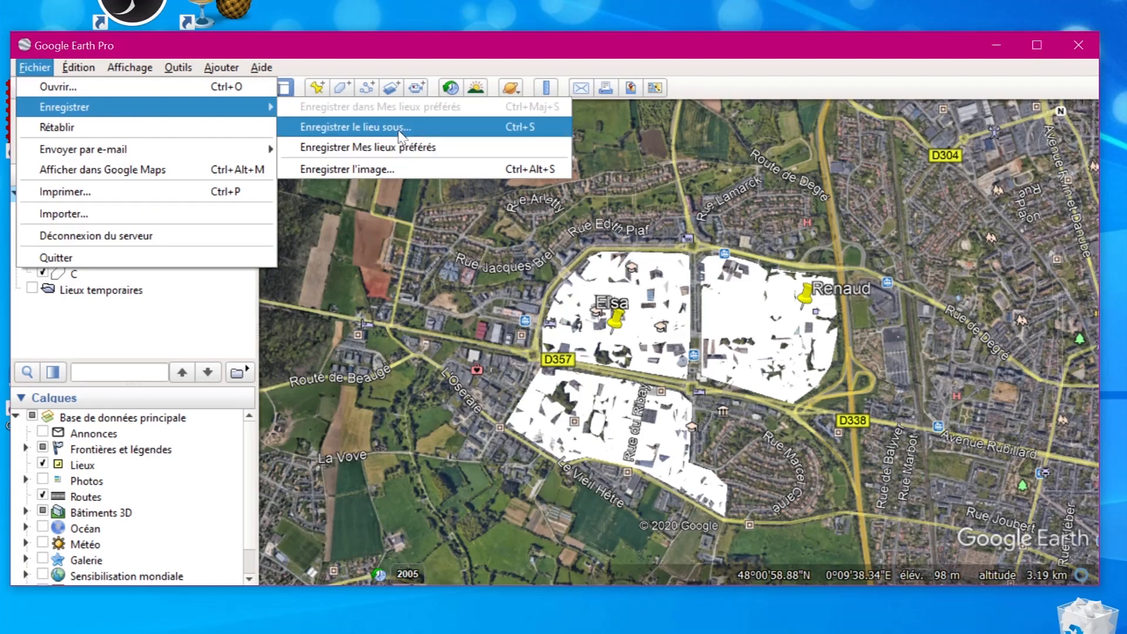
pyautogui.click(182, 333)
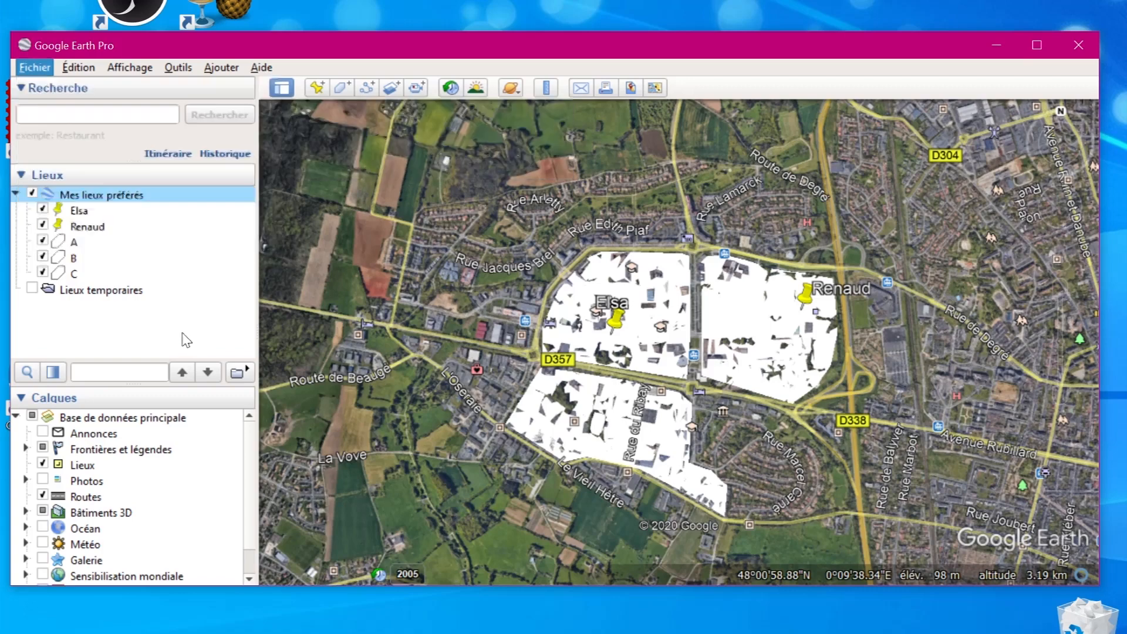
# - Toggle the visibility of the two placemarks off and on to check their display on the map
pyautogui.click(37, 210)
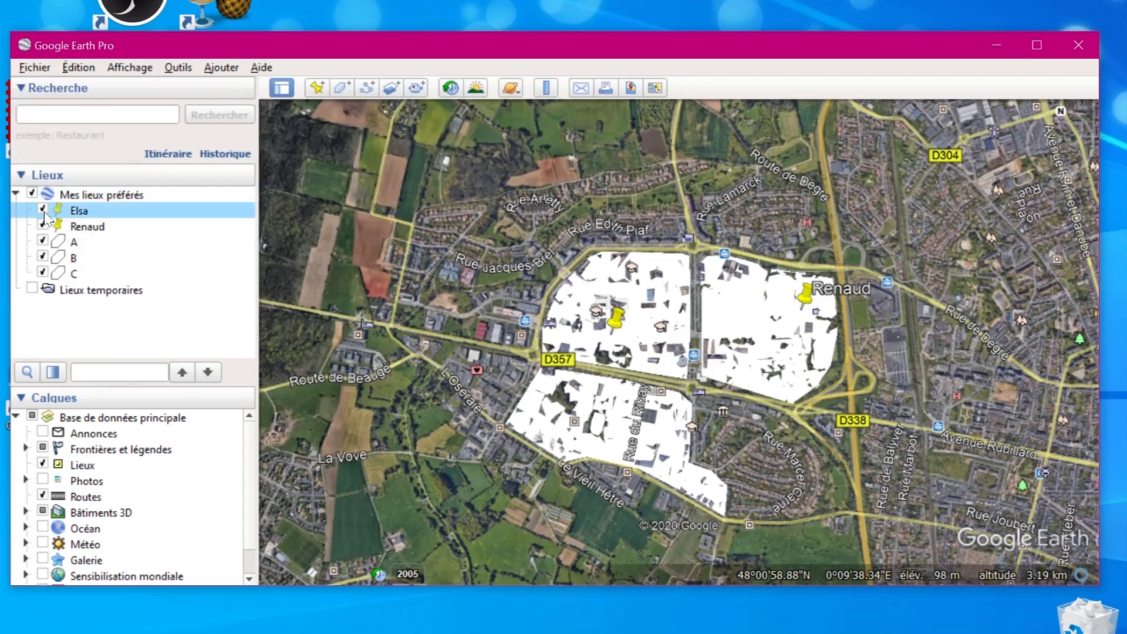
pyautogui.click(43, 226)
pyautogui.click(42, 226)
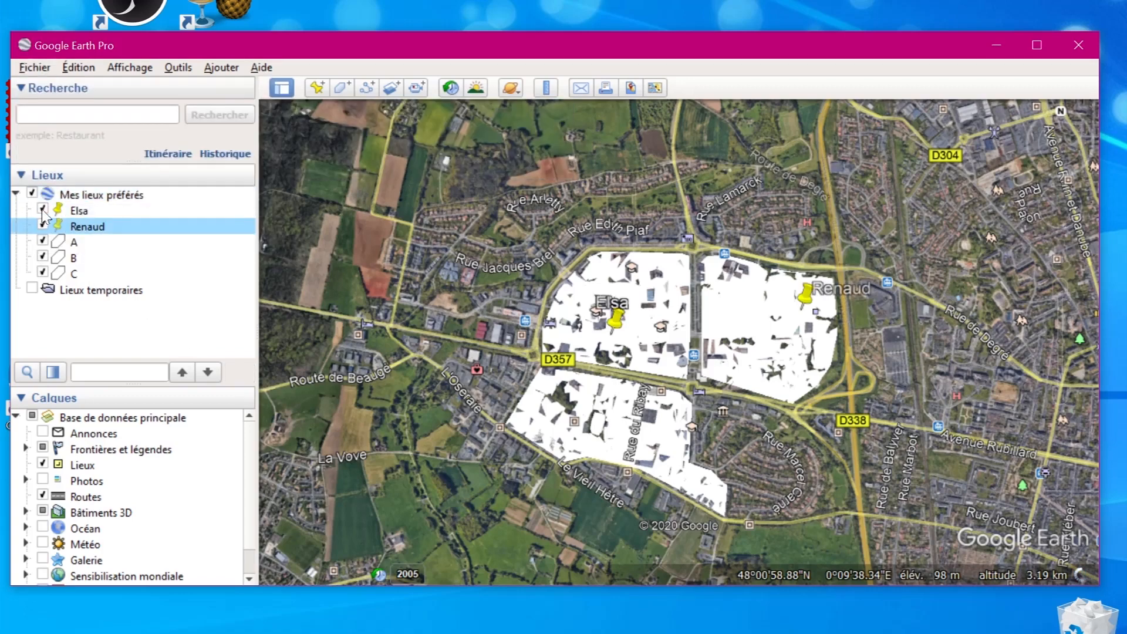
# - Save the whole Mes lieux préférés folder to Téléchargements as the KML file Mes lieux préférés.kml
pyautogui.click(61, 192)
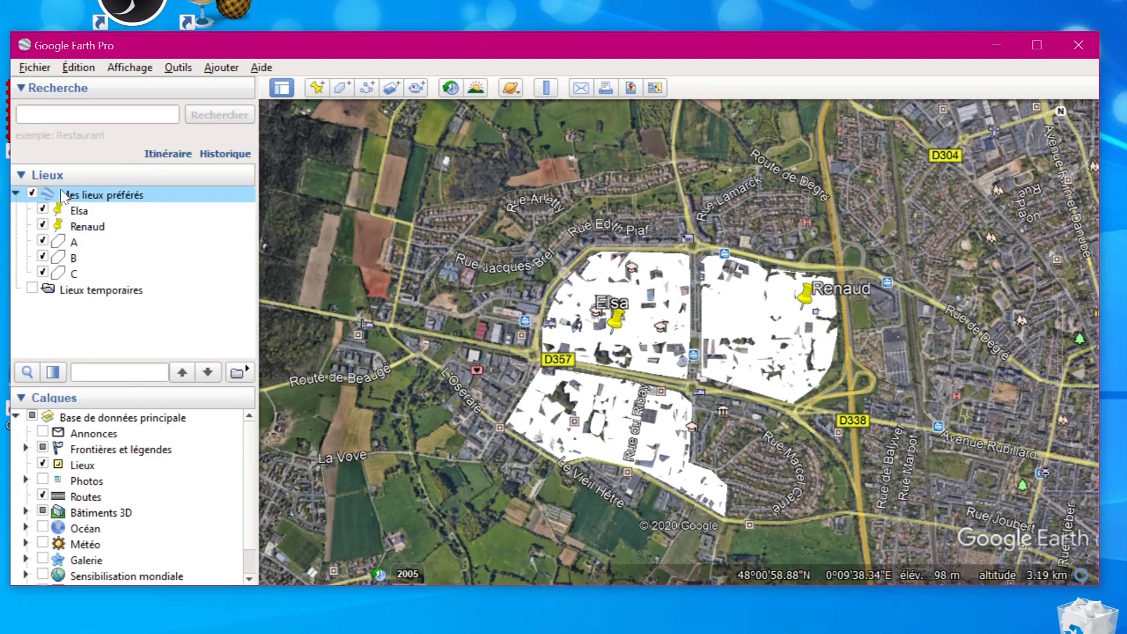
pyautogui.click(35, 67)
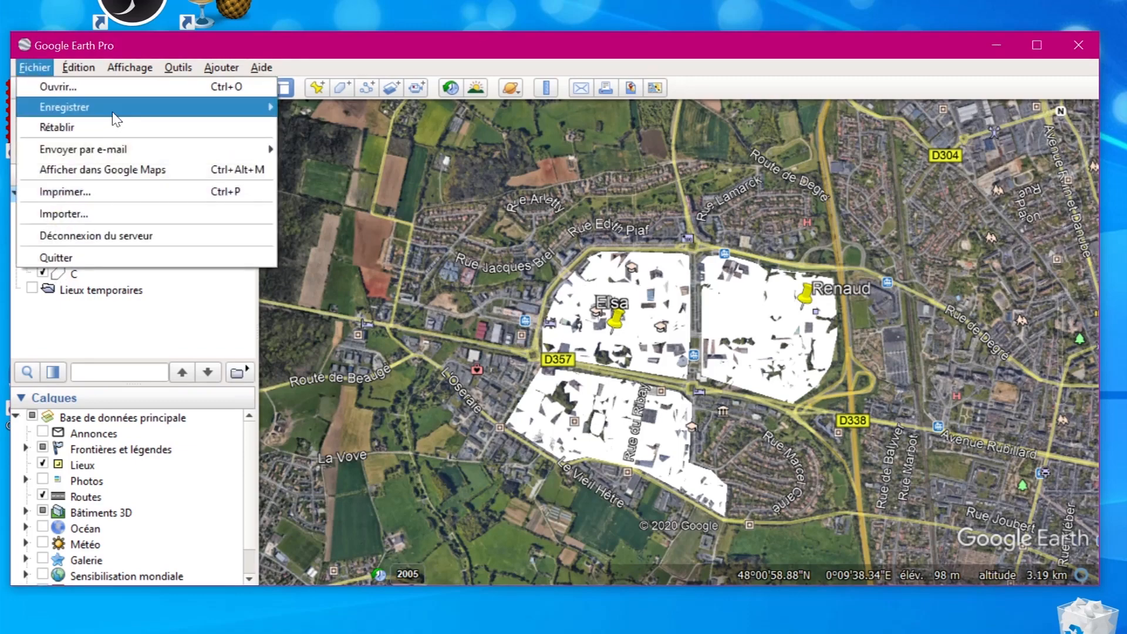
pyautogui.click(342, 128)
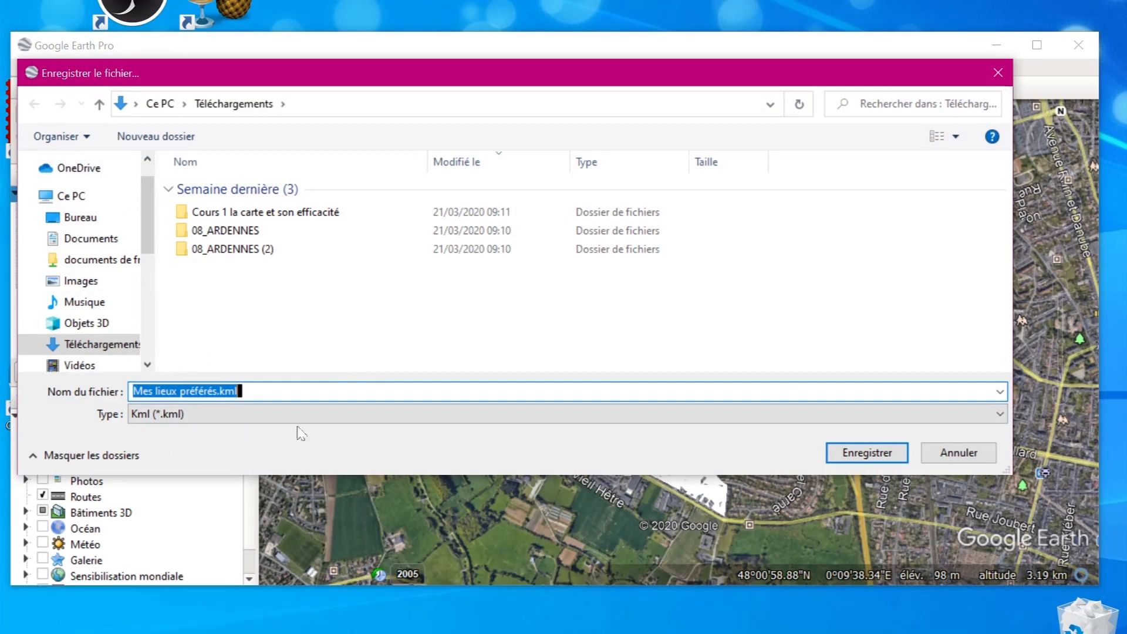
pyautogui.click(853, 457)
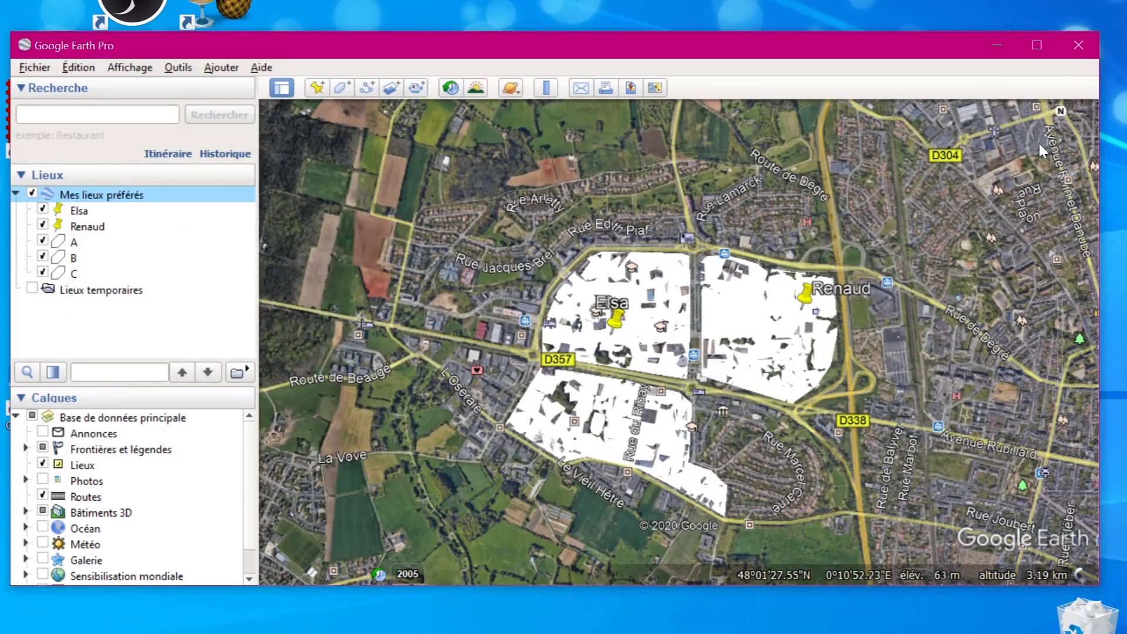
# - Minimize Google Earth Pro, switch to the Magrit page in Microsoft Edge and reload it
pyautogui.click(996, 44)
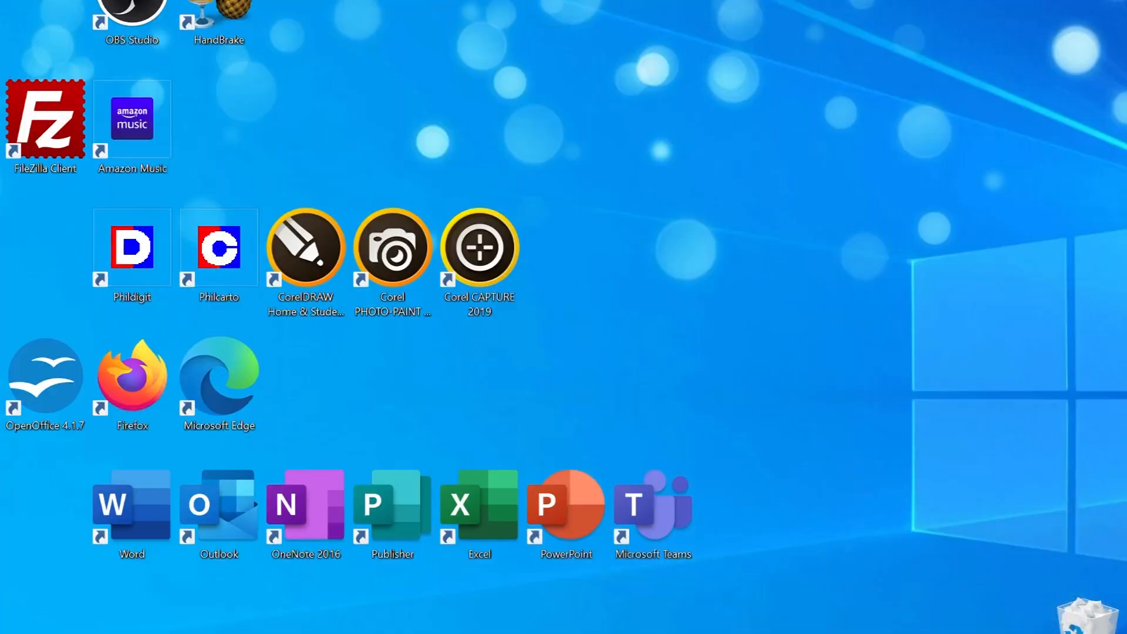
pyautogui.hotkey('alt', 'Tab')
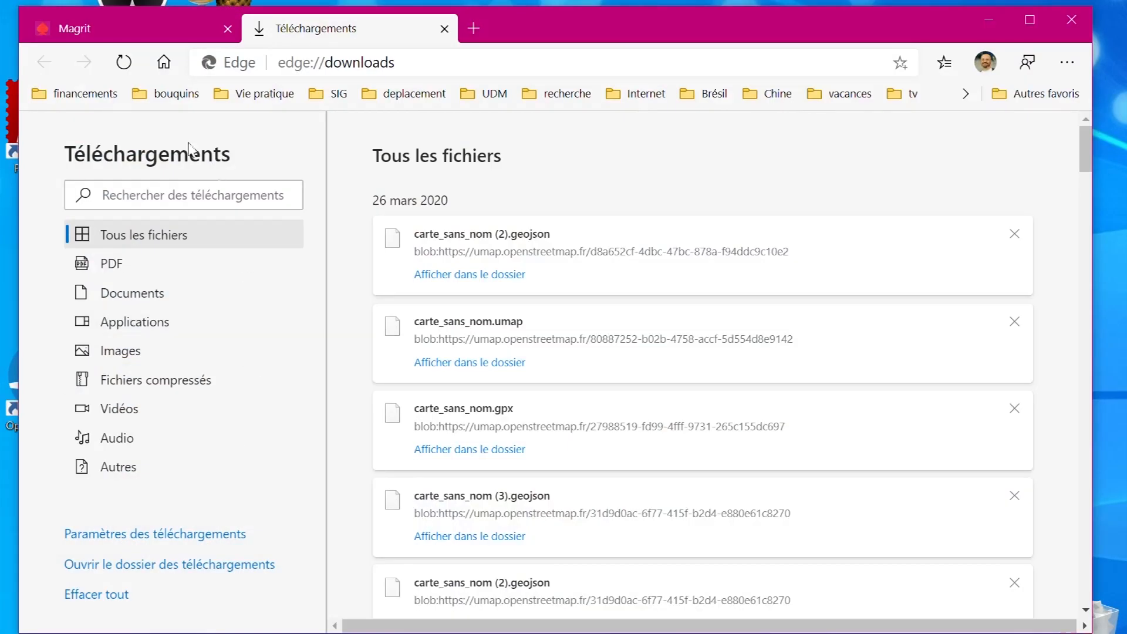
pyautogui.click(117, 35)
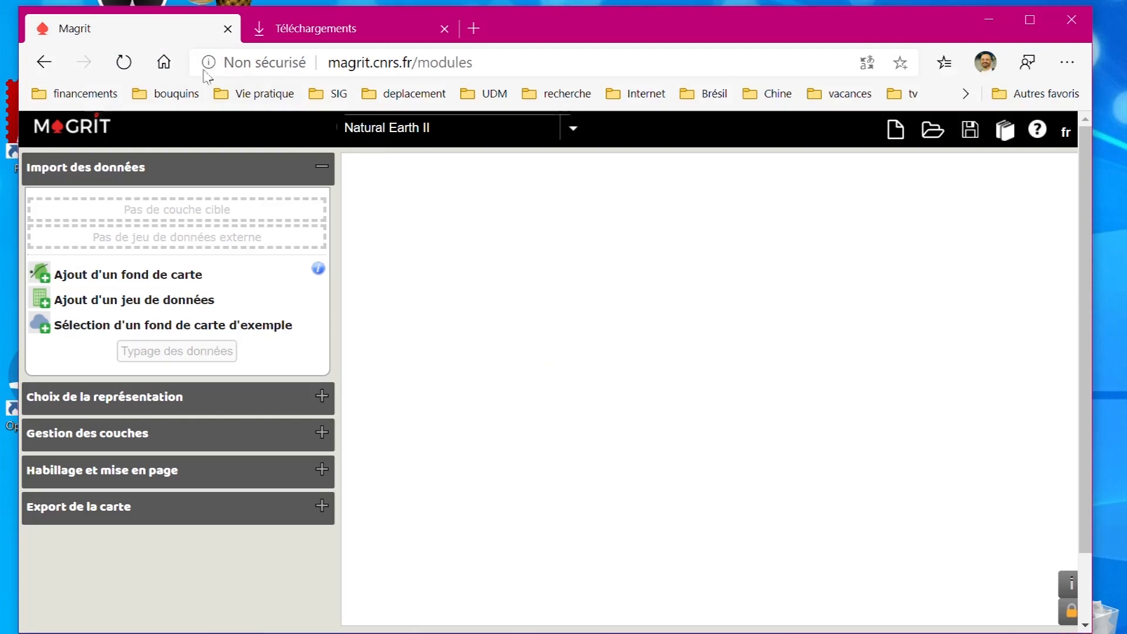
pyautogui.click(123, 62)
pyautogui.click(620, 221)
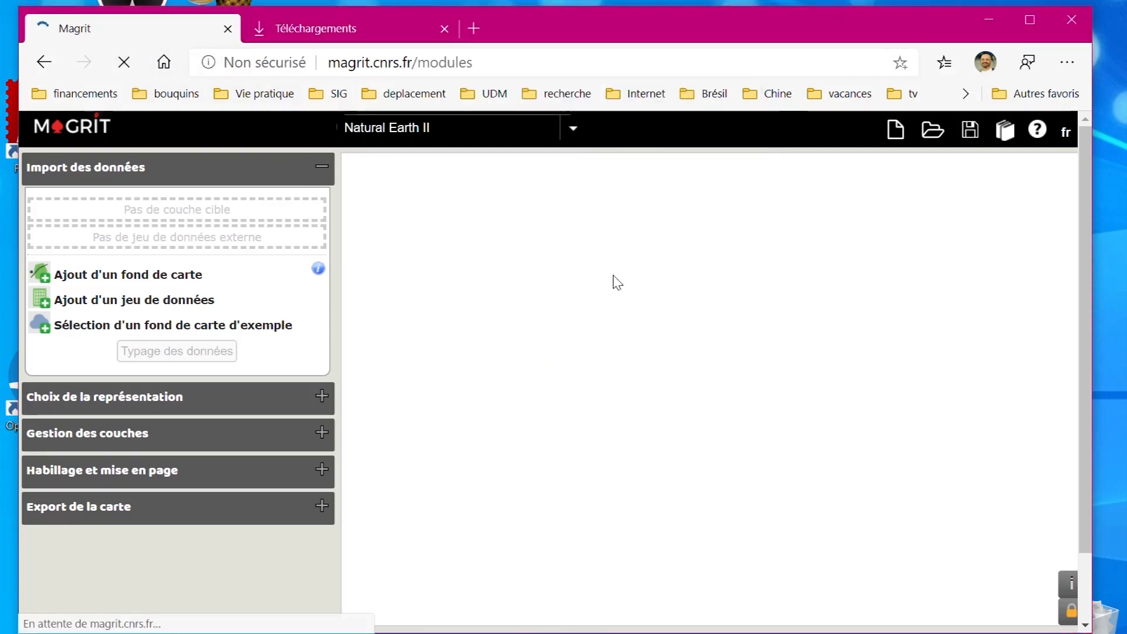
# - Switch to the Téléchargements folder in File Explorer, select Mes lieux préférés.kml and move the window clear of Magrit's project dialog
pyautogui.click(335, 633)
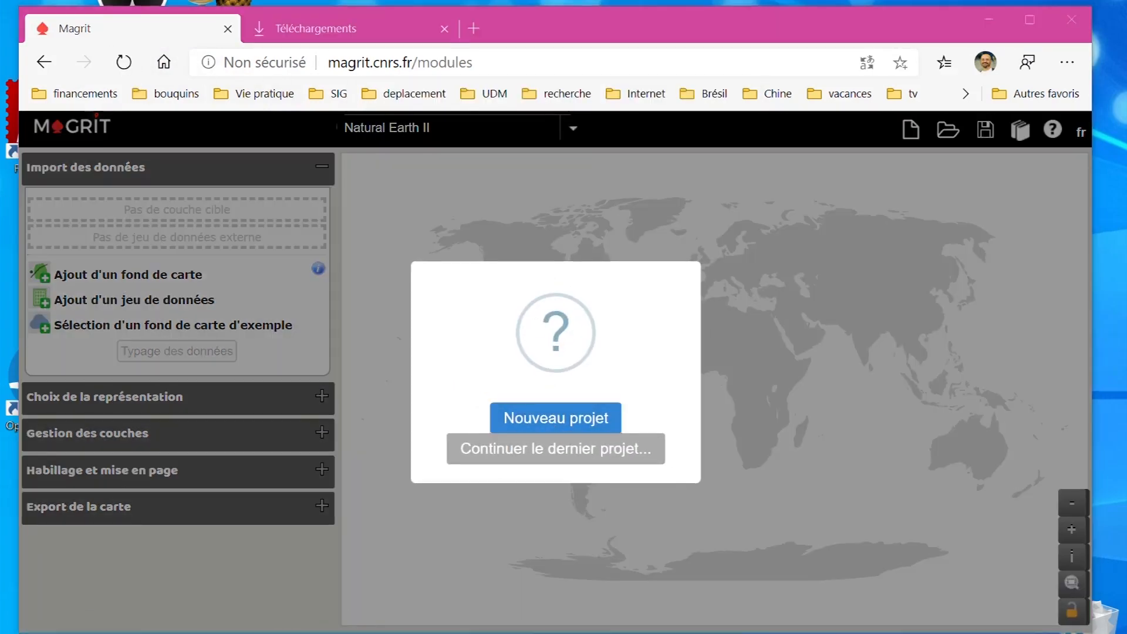
pyautogui.click(851, 287)
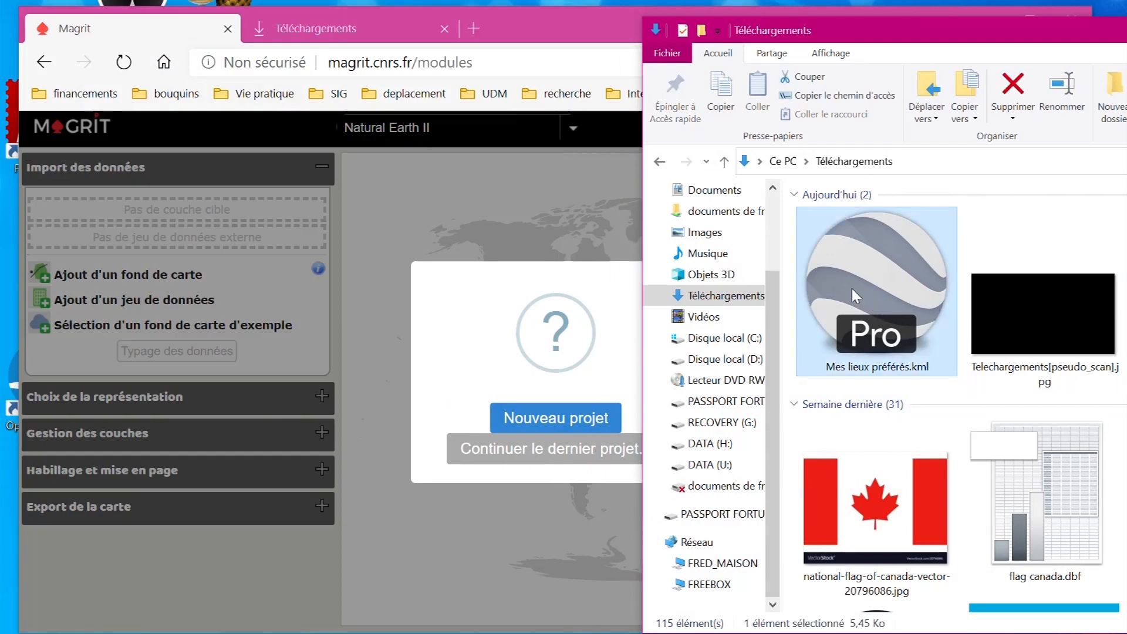
pyautogui.moveTo(959, 25); pyautogui.dragTo(1055, 27)
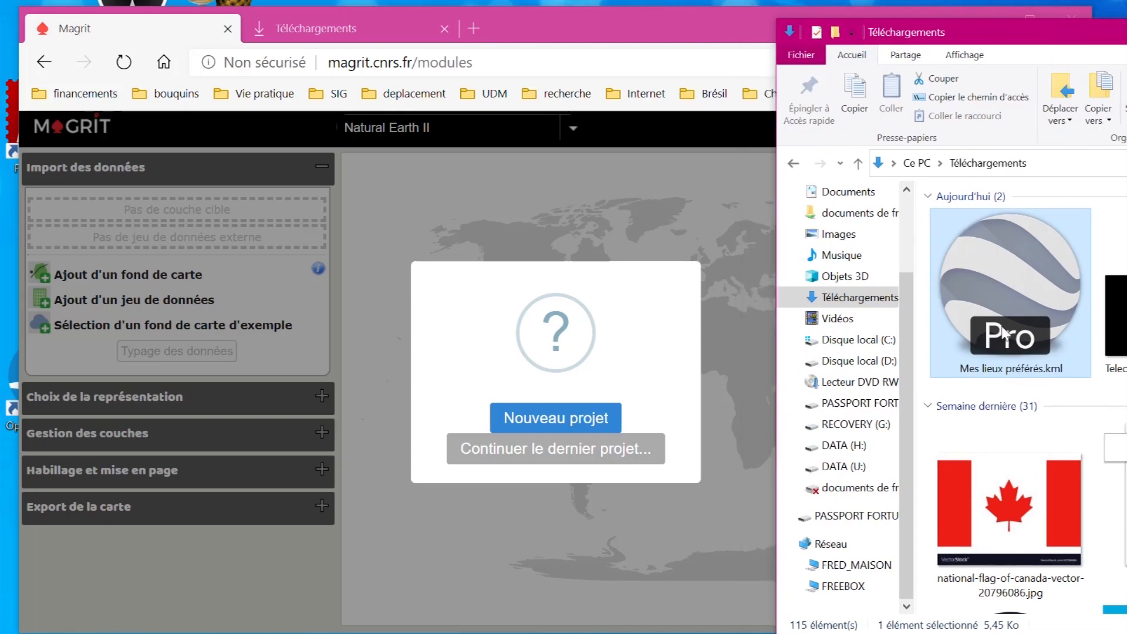
# - Import Mes lieux préférés.kml into Magrit as the Fond de carte principal and accept the proposed field types
pyautogui.moveTo(1007, 319); pyautogui.dragTo(525, 409)
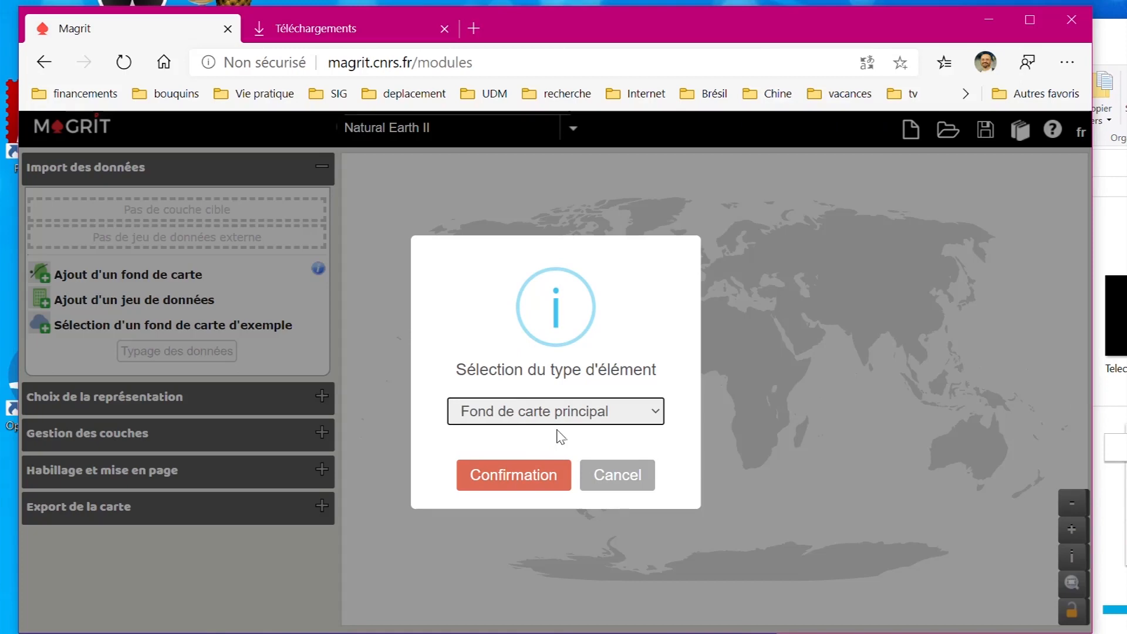
pyautogui.click(519, 473)
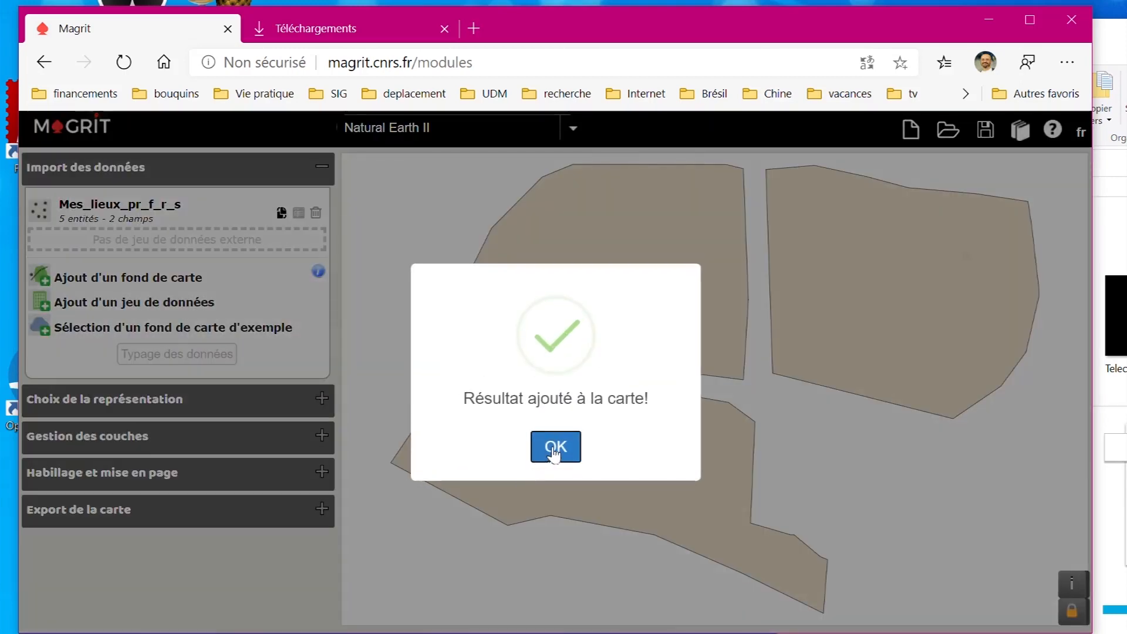
pyautogui.click(556, 447)
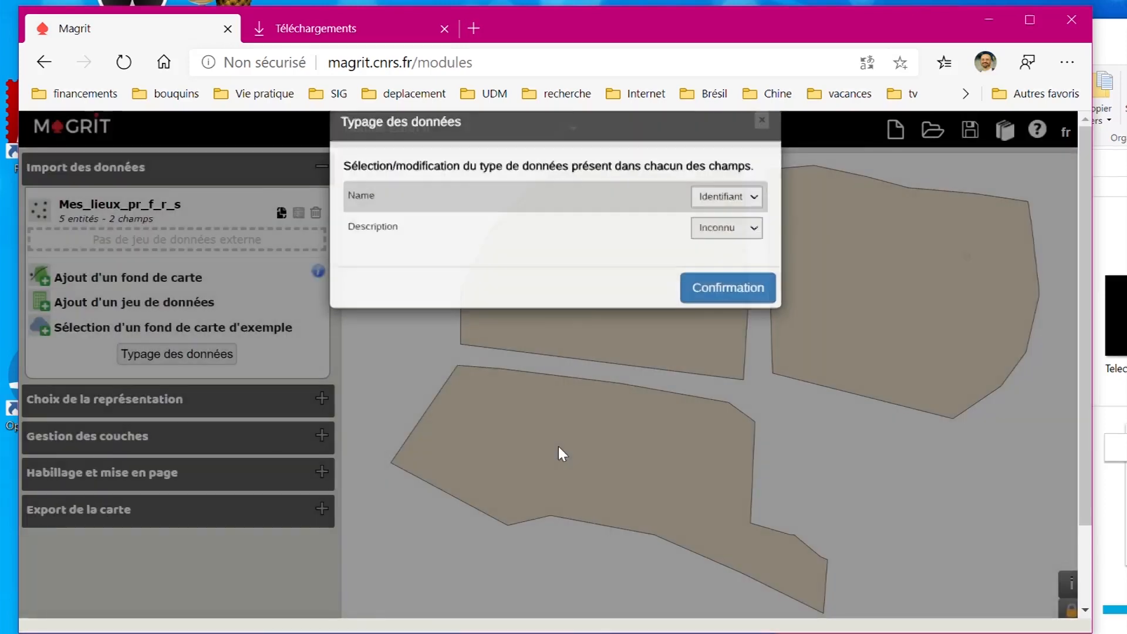
pyautogui.click(723, 311)
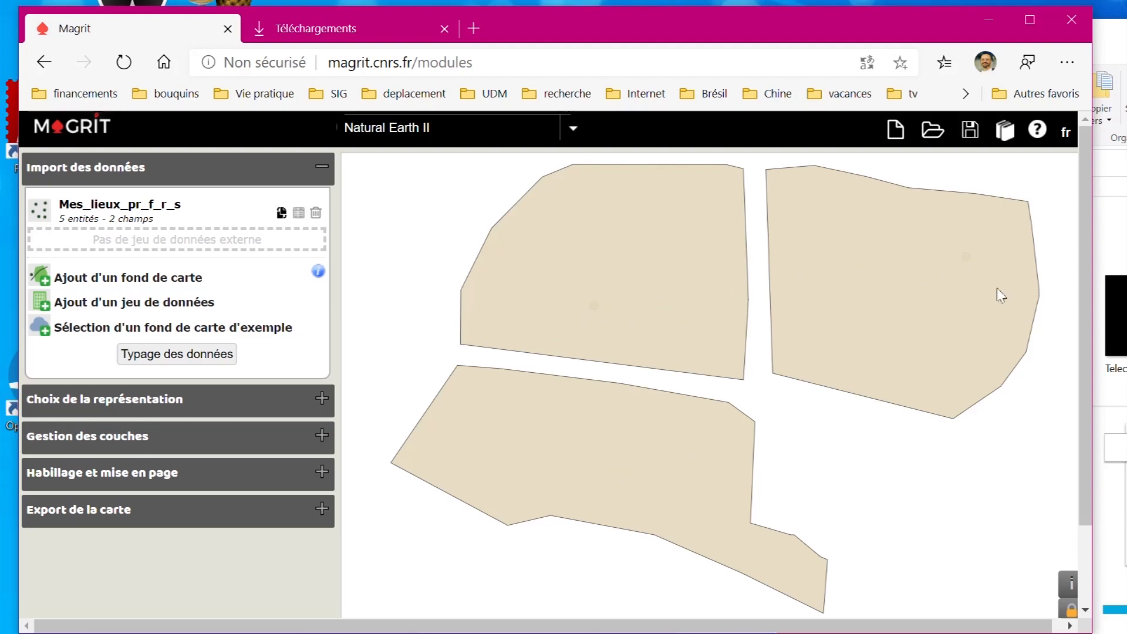
# - Examine the entity names in the data table of the Mes_lieux_pr_f_r_s layer
pyautogui.click(298, 213)
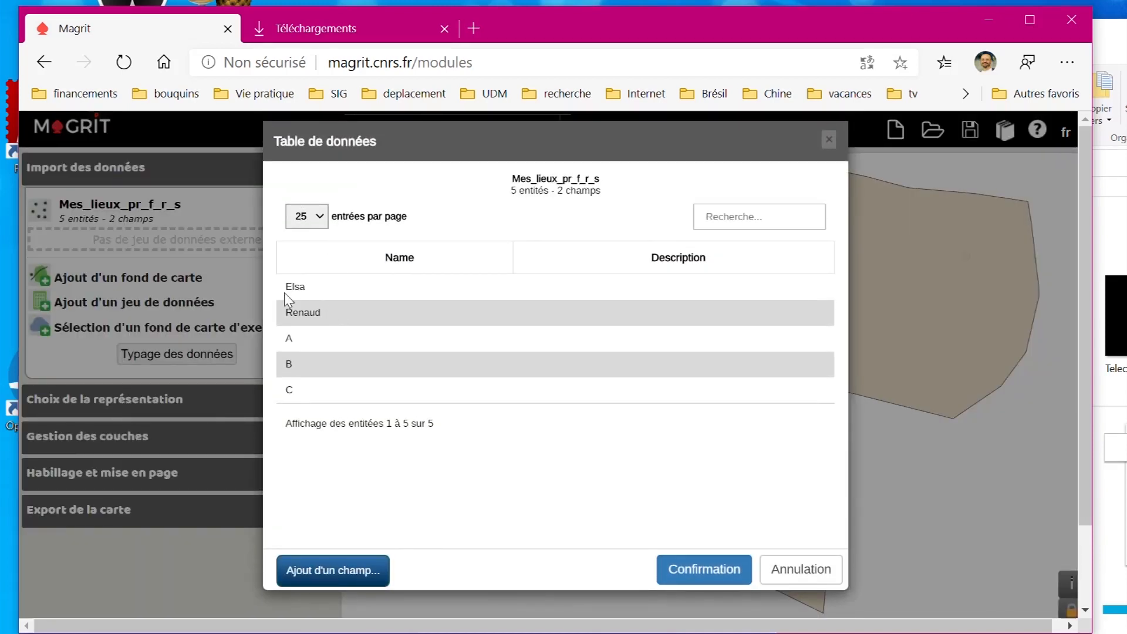
pyautogui.doubleClick(293, 286)
pyautogui.moveTo(287, 309); pyautogui.dragTo(331, 314)
pyautogui.click(732, 576)
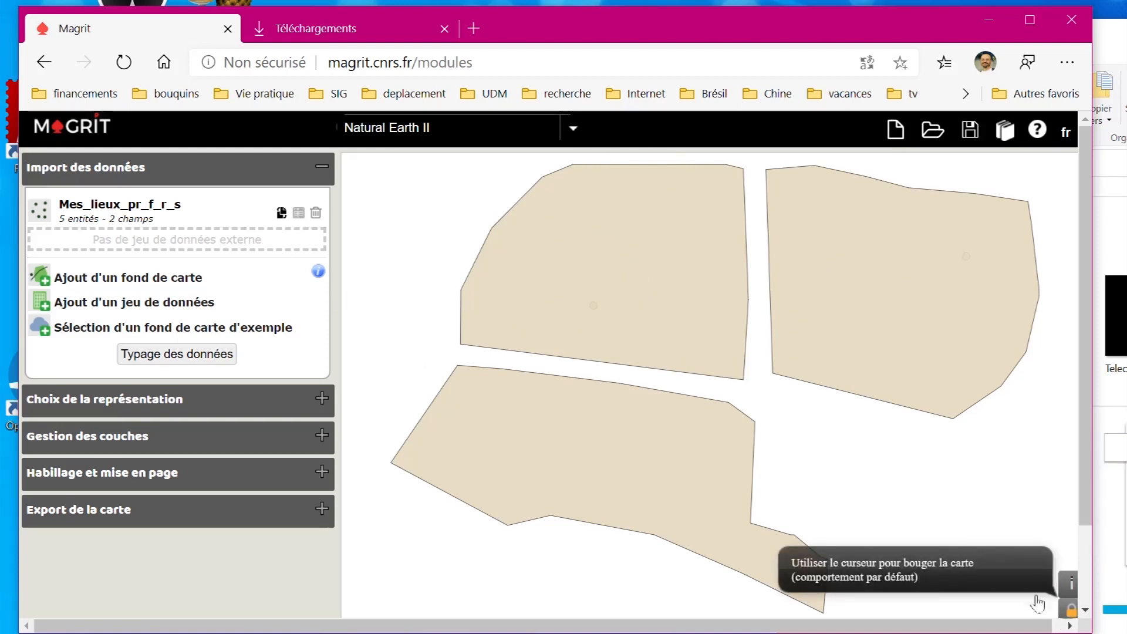
# - Add the sample layer Départements de France Métrop. (GEOFLA 2016 v2.2 - Polygones) as a Fond de carte d'habillage
pyautogui.click(170, 280)
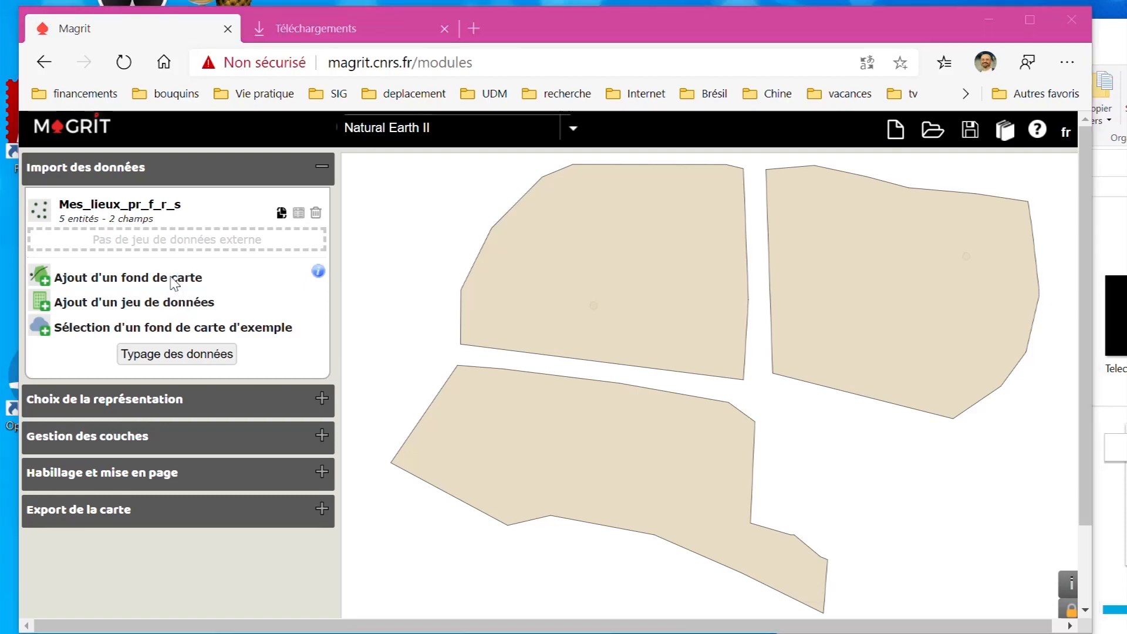
pyautogui.click(948, 393)
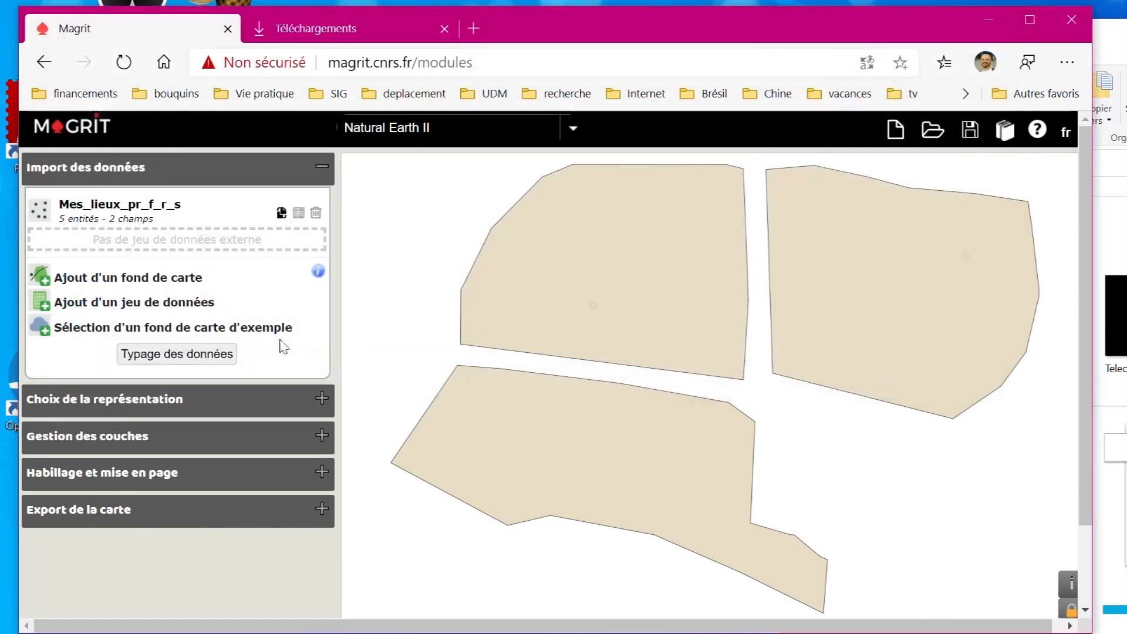
pyautogui.click(272, 330)
pyautogui.click(360, 223)
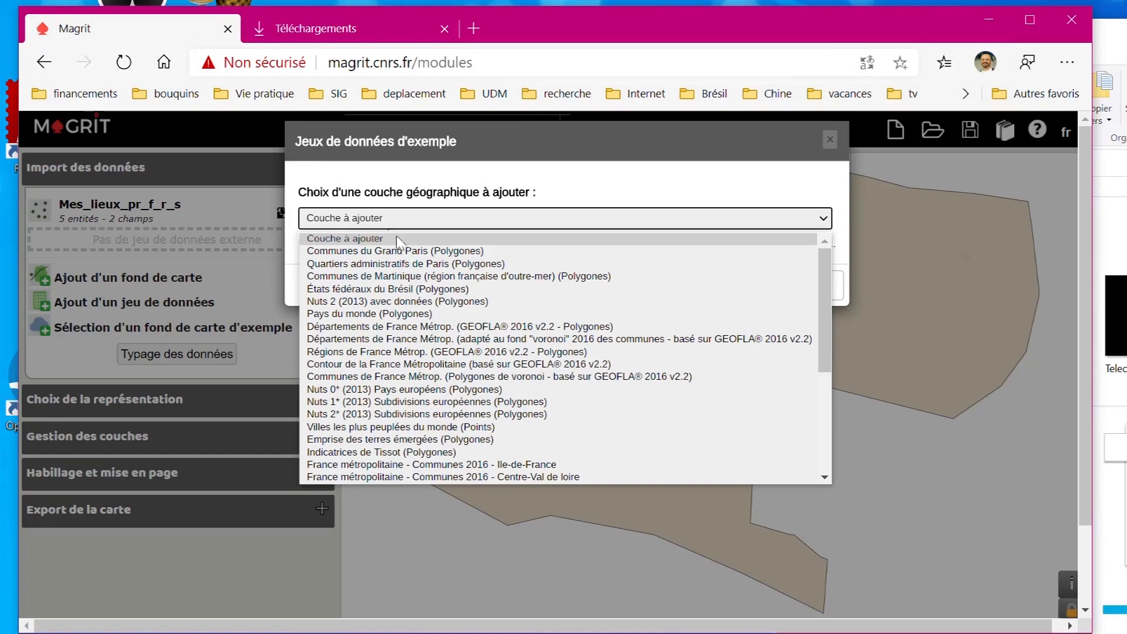
pyautogui.click(424, 326)
pyautogui.click(669, 286)
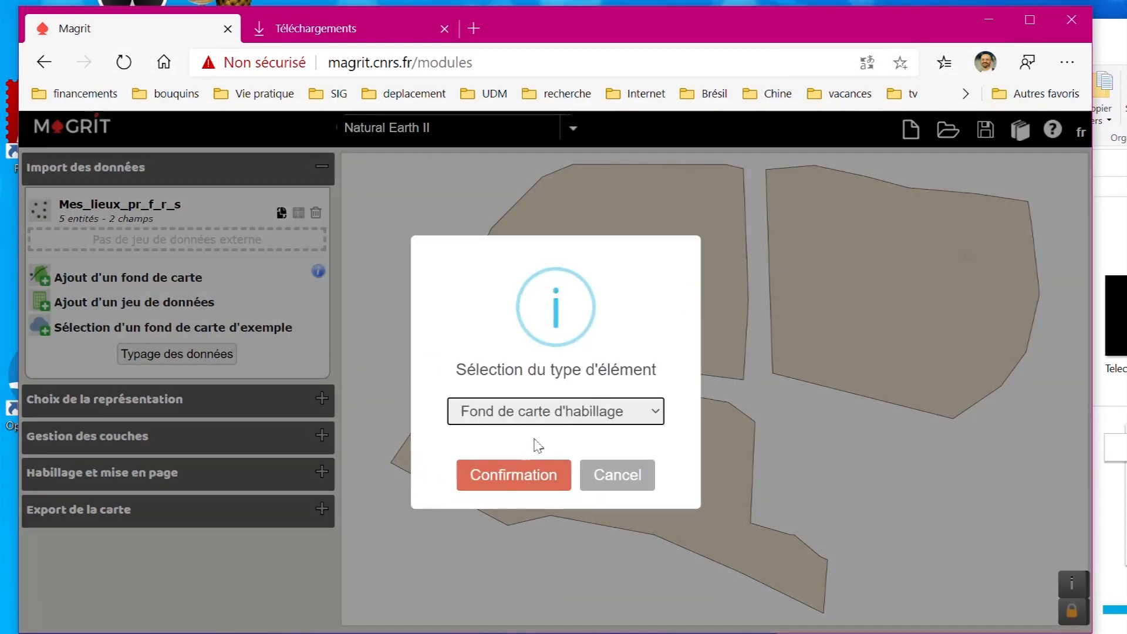
pyautogui.click(519, 482)
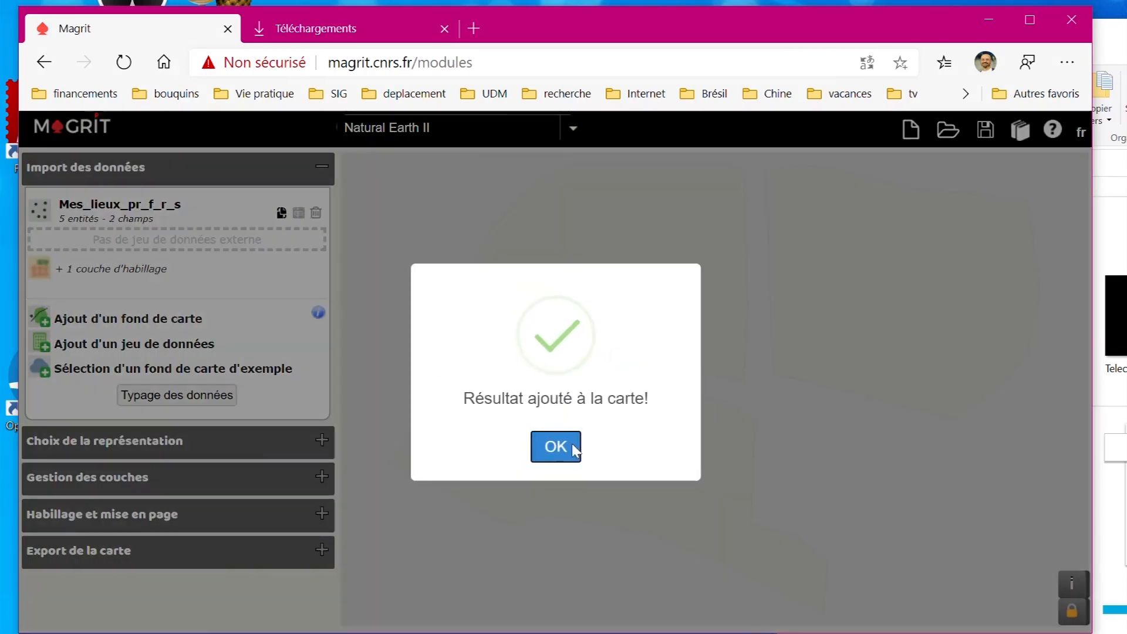
pyautogui.click(556, 447)
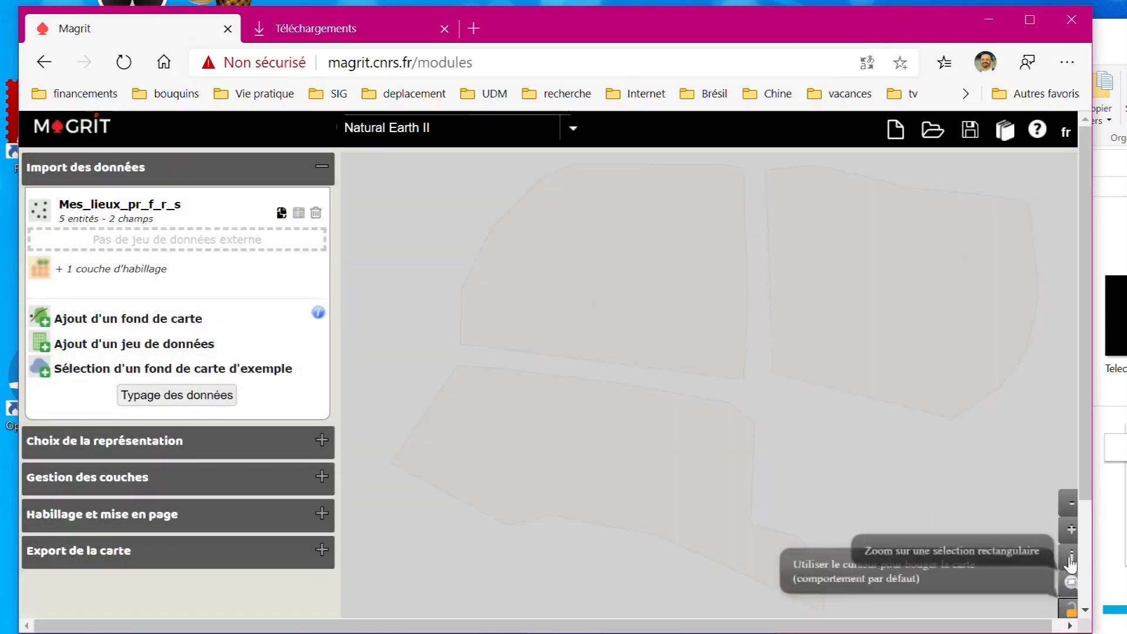
# - Examine the zoomed-out map to see where the drawn polygons lie among the French départements
pyautogui.click(1069, 513)
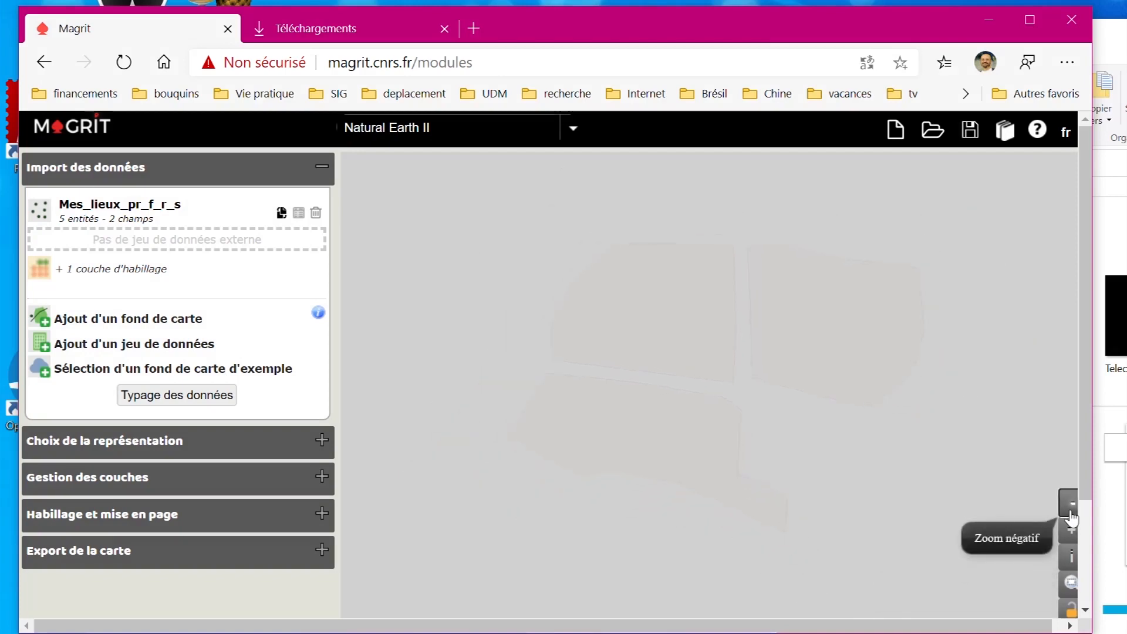
pyautogui.click(1069, 513)
pyautogui.click(1069, 514)
pyautogui.click(1069, 514)
pyautogui.click(1069, 514)
pyautogui.click(1069, 514)
pyautogui.scroll(-15, 803, 452)
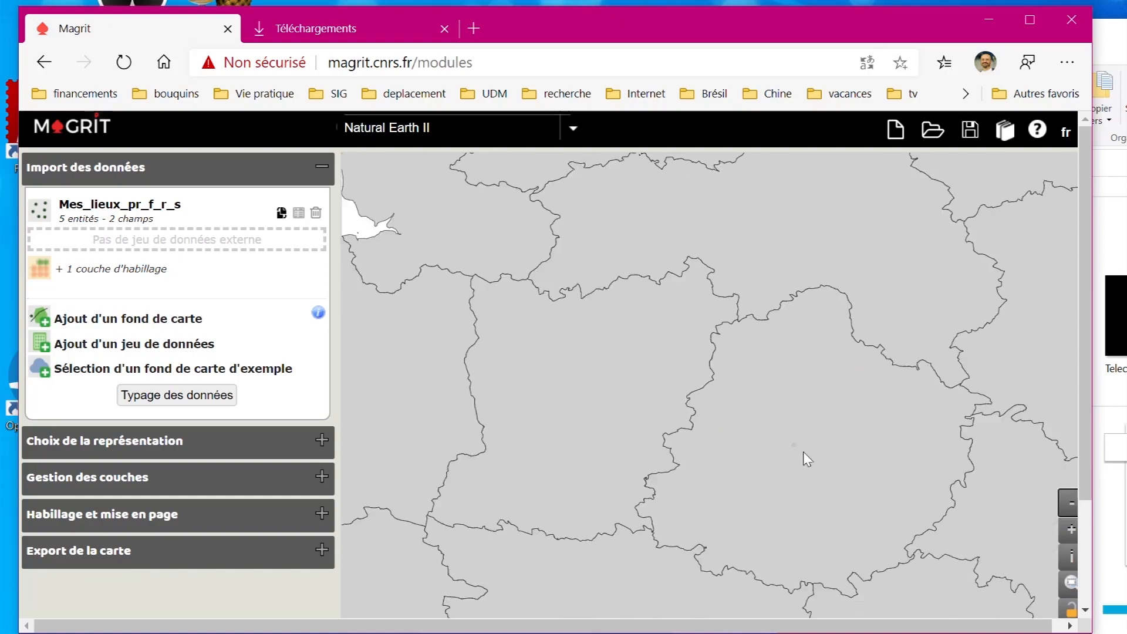
pyautogui.scroll(5, 803, 452)
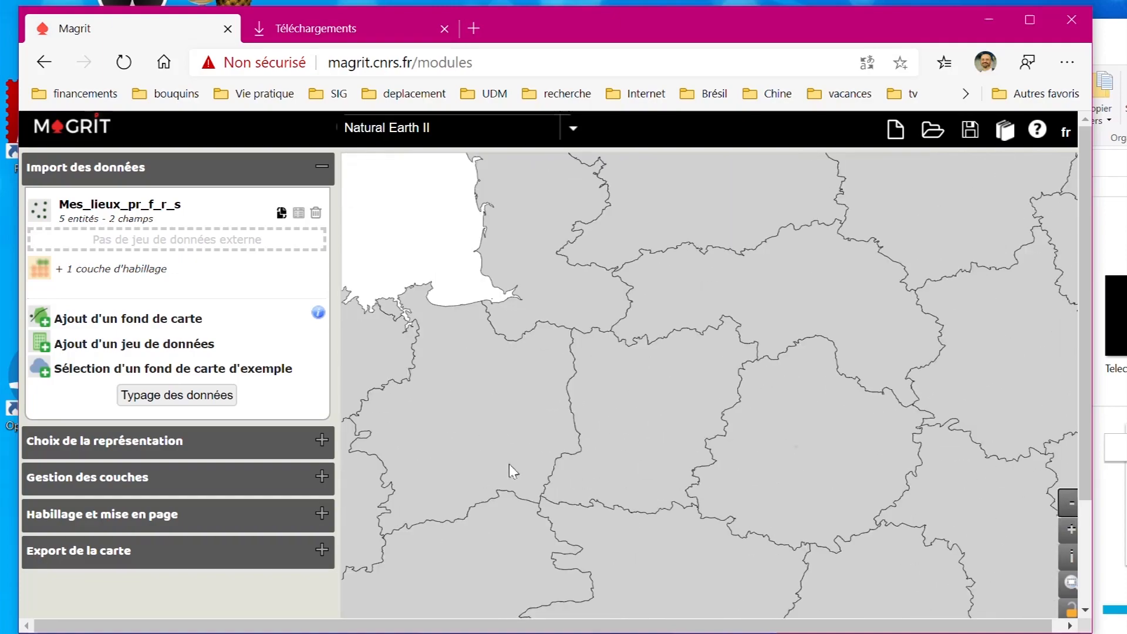
pyautogui.scroll(2, 493, 460)
# - Move the Mes_lieux_pr_f_r_s layer above departements_2016_2-2 in the layer order and check the polygons on the map
pyautogui.click(144, 478)
pyautogui.moveTo(151, 352); pyautogui.dragTo(148, 269)
pyautogui.scroll(-10, 866, 449)
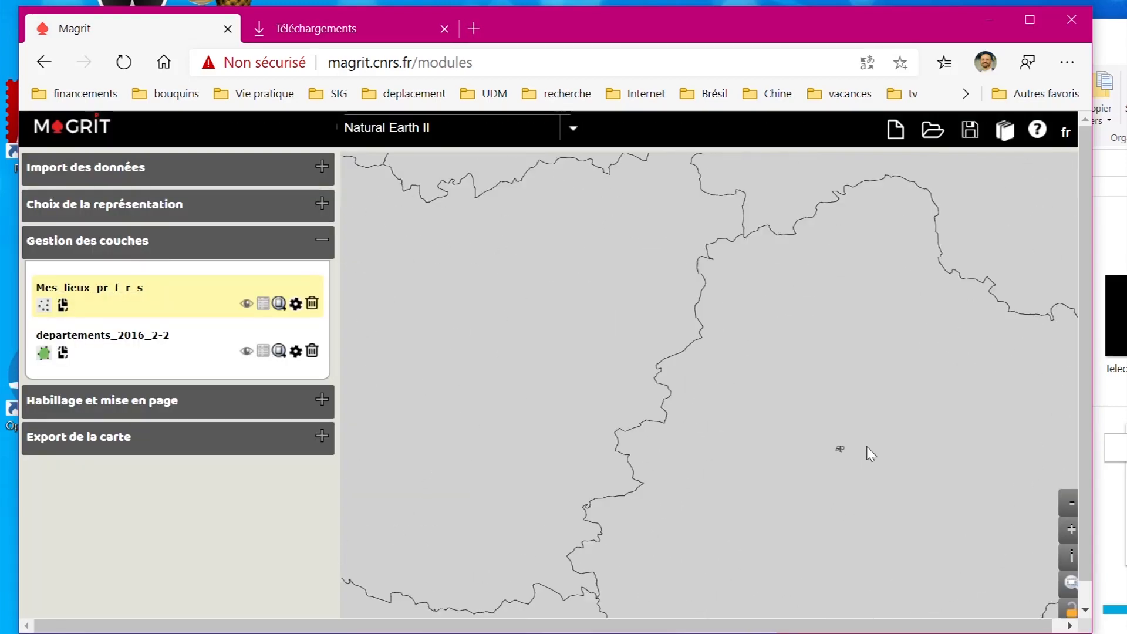
pyautogui.scroll(6, 912, 332)
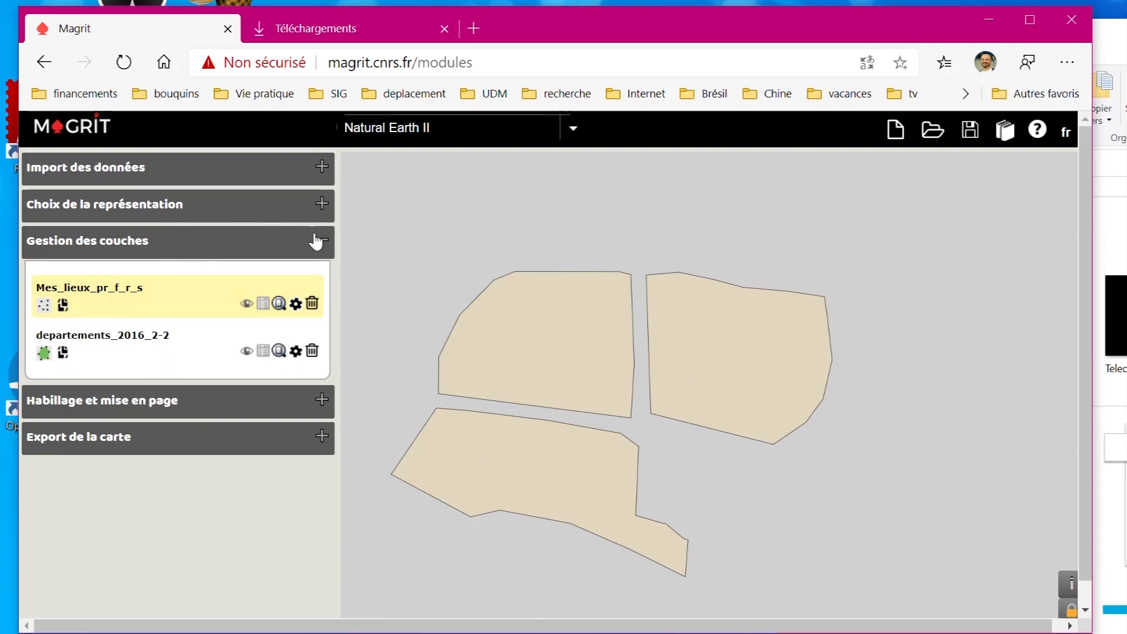
# - Review the Name values of the imported layer in its data table, and close it without changes
pyautogui.click(302, 237)
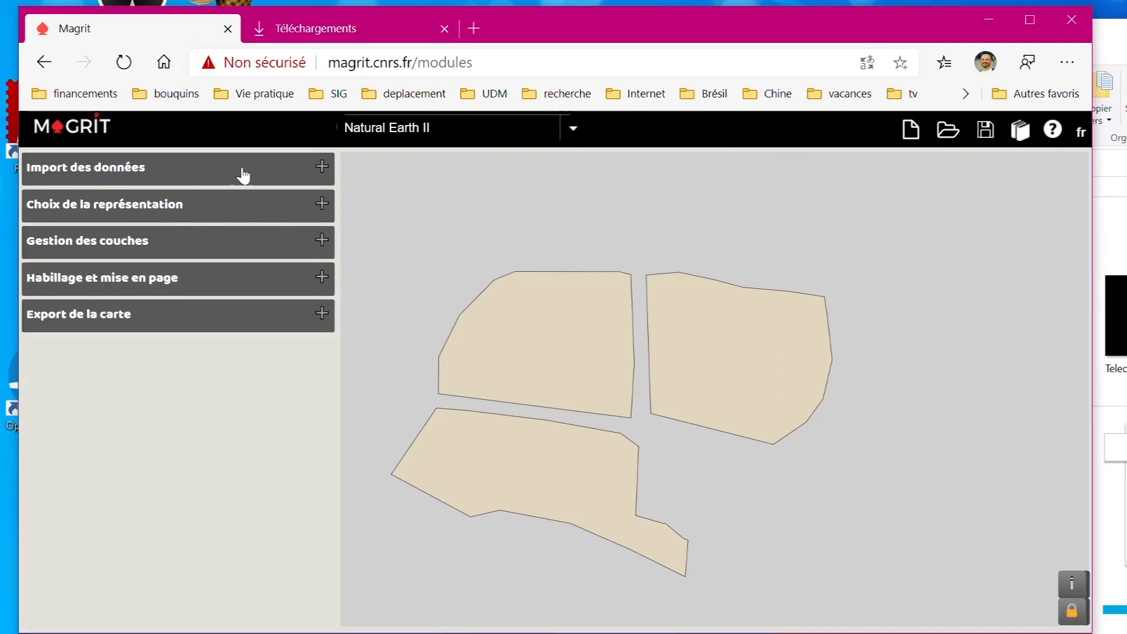
pyautogui.click(305, 173)
pyautogui.click(298, 213)
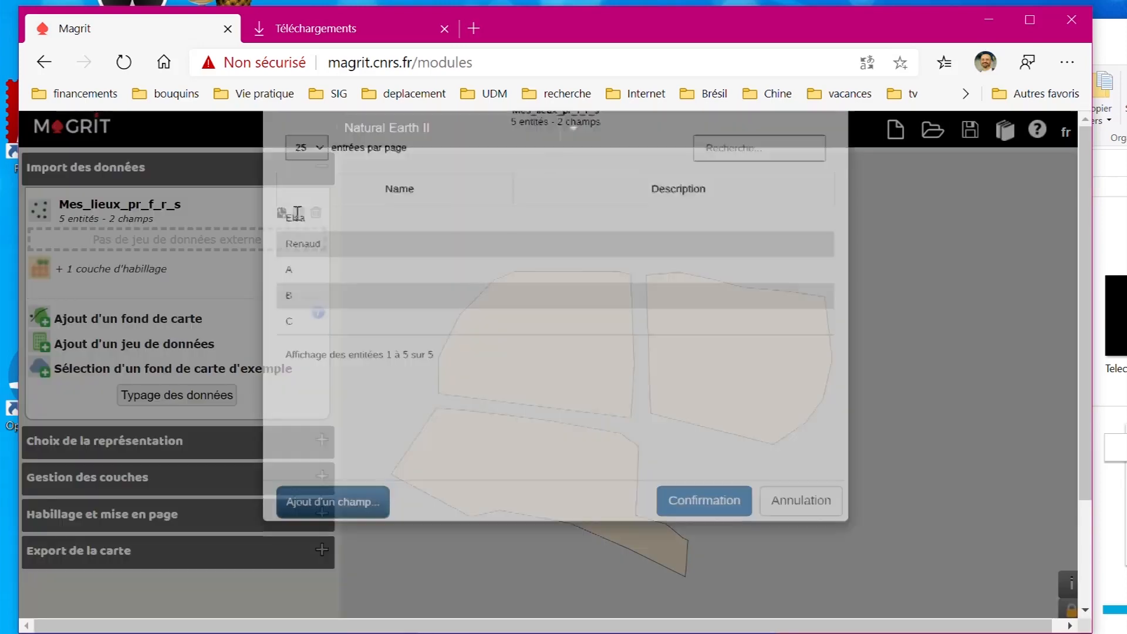
pyautogui.moveTo(286, 288); pyautogui.dragTo(304, 401)
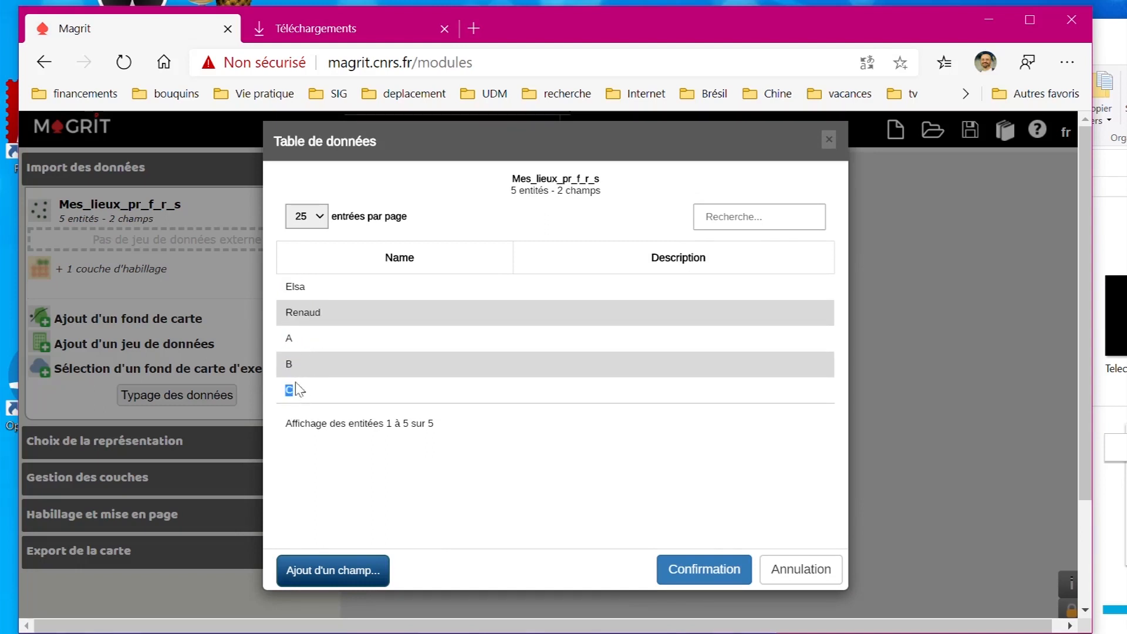
pyautogui.click(797, 572)
# - Minimize the browser, create a new Excel workbook in the Téléchargements folder and open it
pyautogui.click(983, 20)
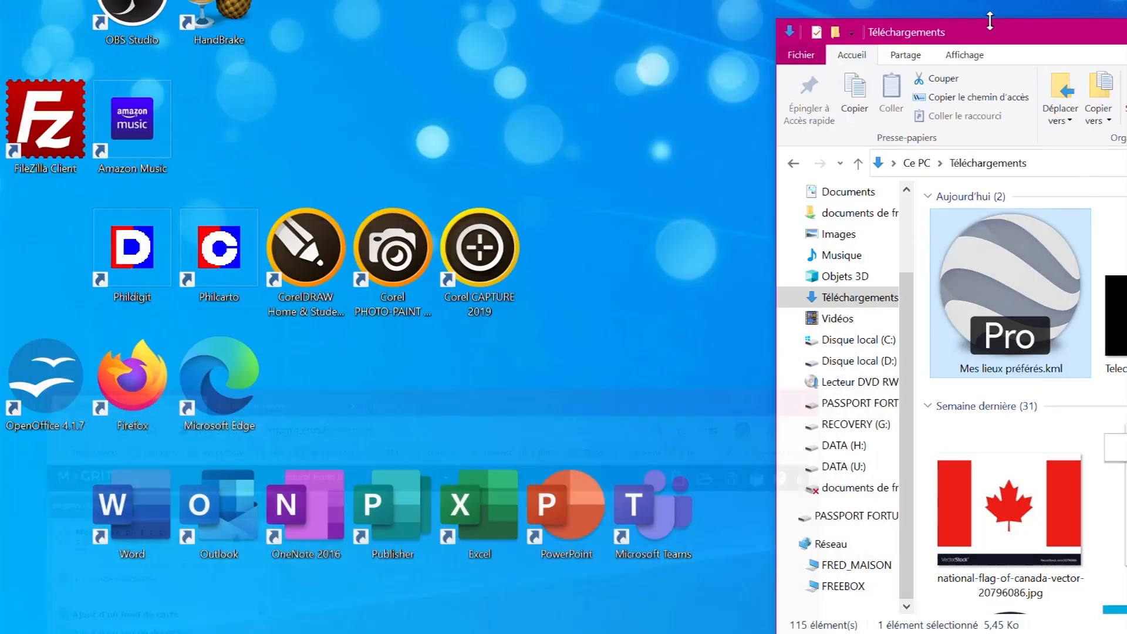
pyautogui.moveTo(861, 46); pyautogui.dragTo(890, 49)
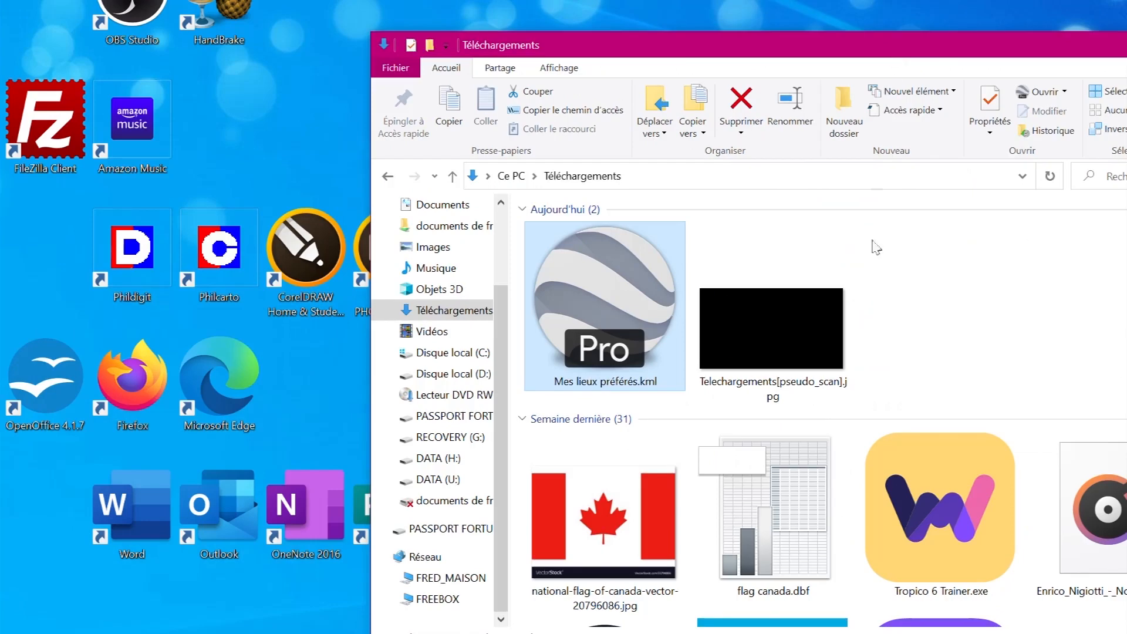
pyautogui.rightClick(909, 325)
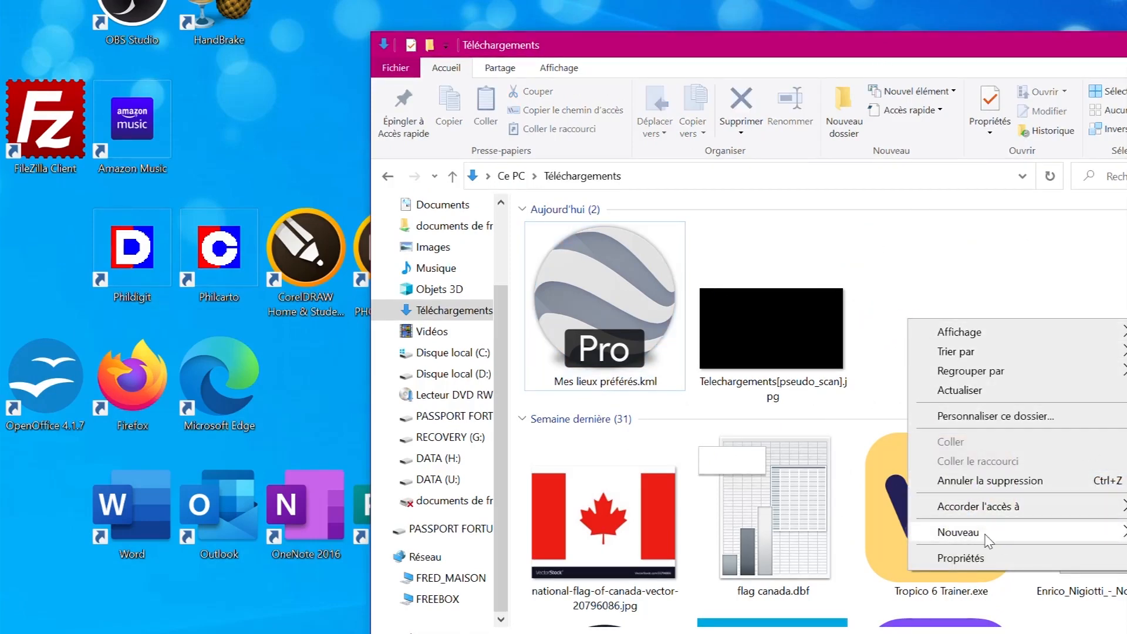
pyautogui.click(1126, 552)
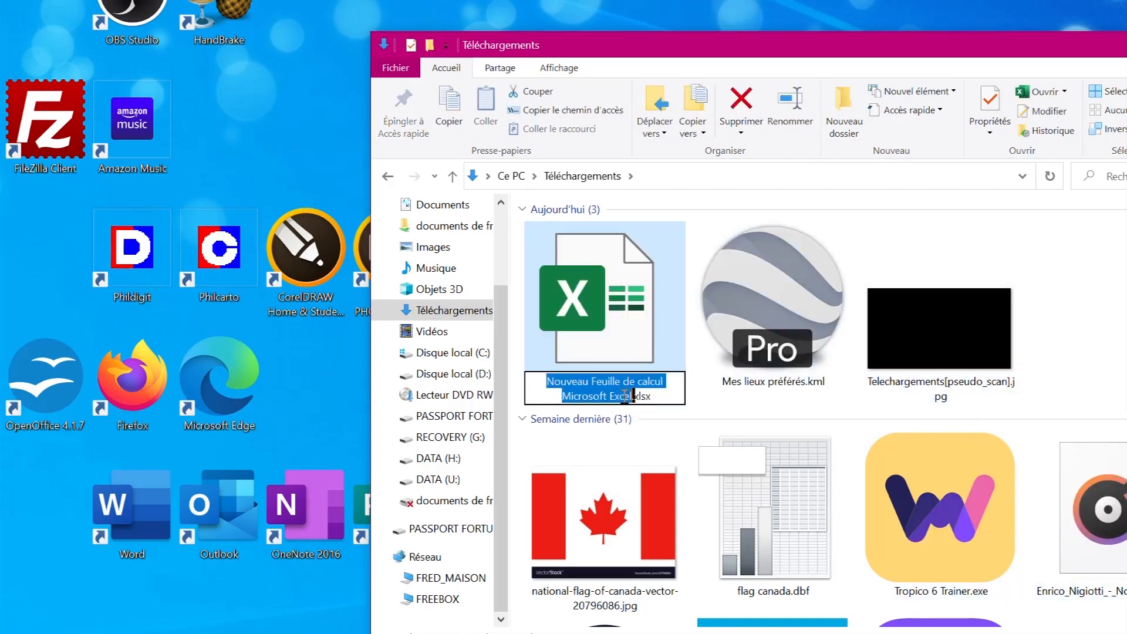
pyautogui.click(606, 302)
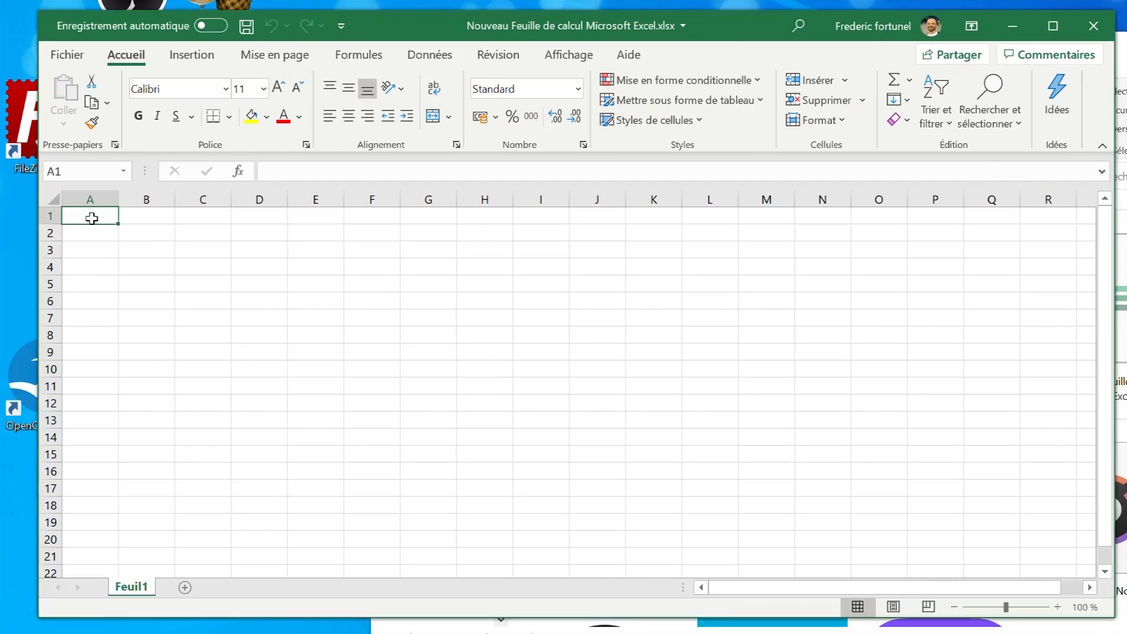
# - Enter the header Code in A1 and the names of the two placemarks in A2 and A3
pyautogui.write('Code')
pyautogui.press('Tab')
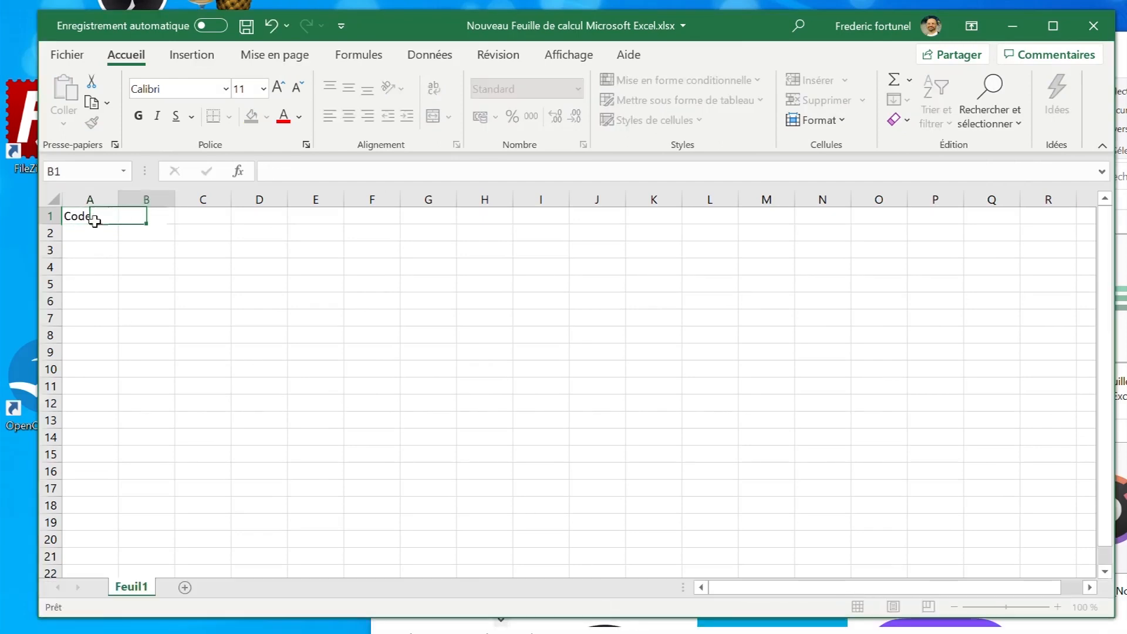
pyautogui.press('Return')
pyautogui.write('ZE')
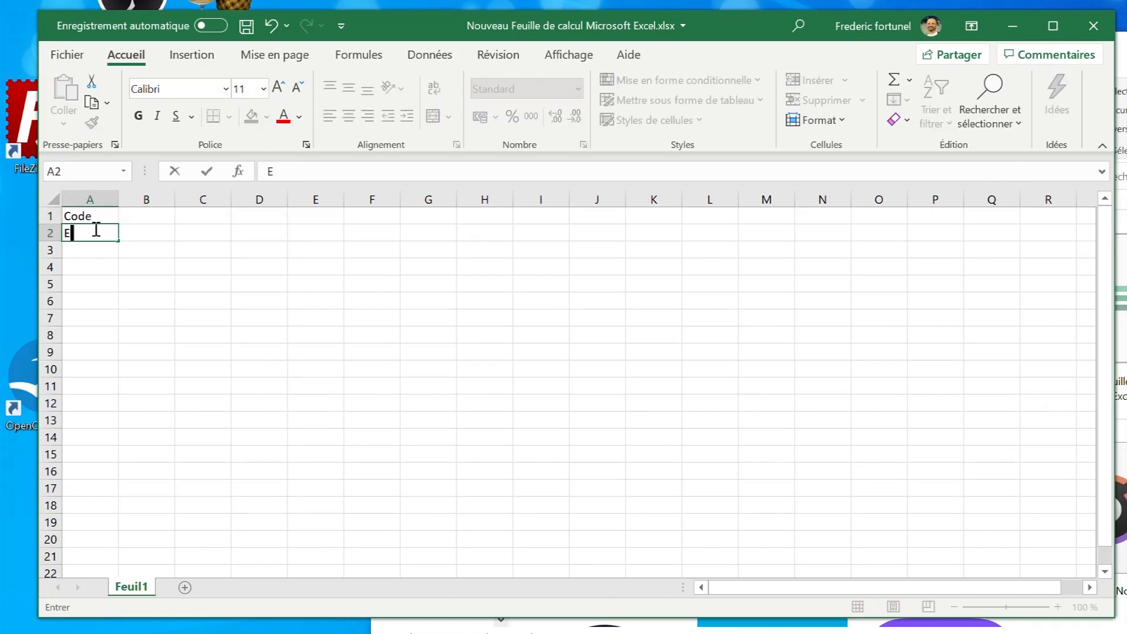
pyautogui.write('sa')
pyautogui.press('Return')
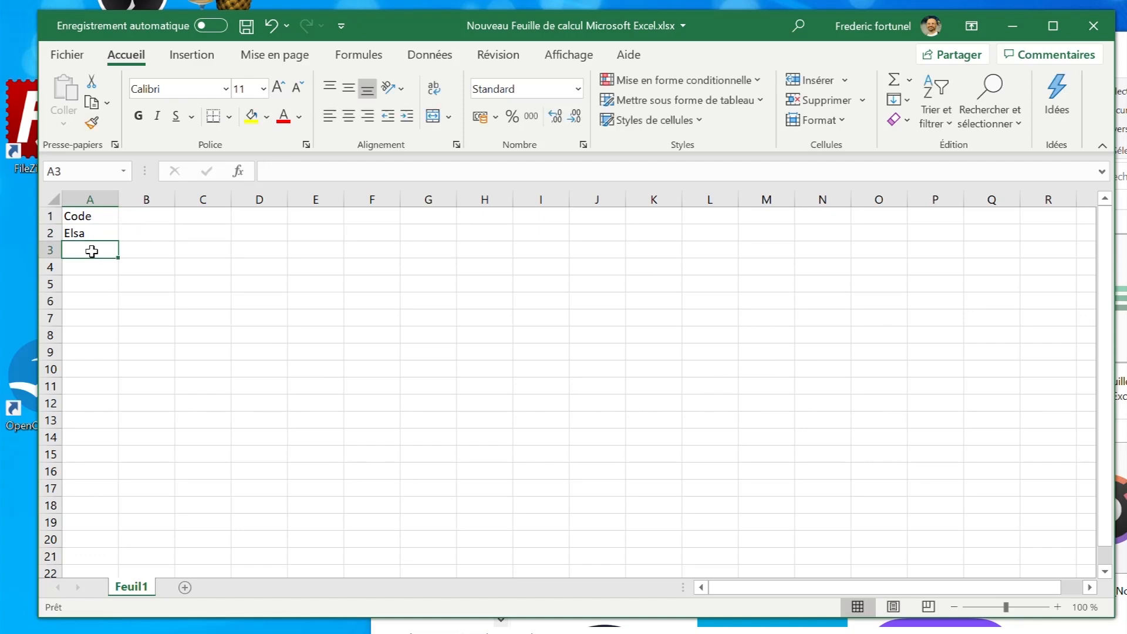
pyautogui.write('Renaud')
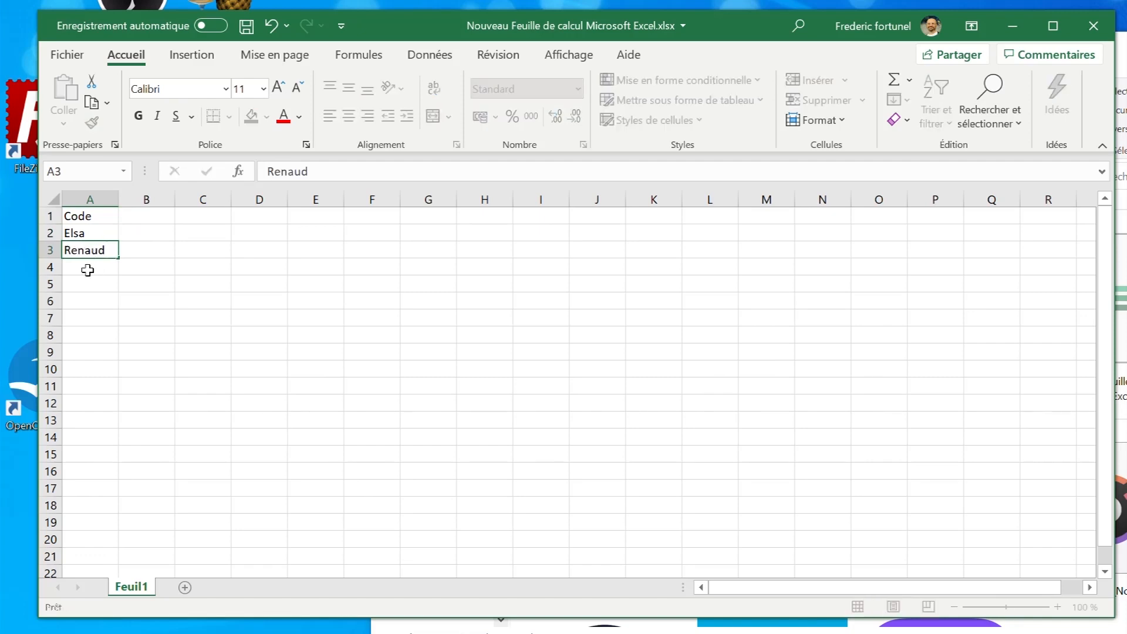
pyautogui.press('Return')
# - Enter the polygon names A, B and C in cells A4 to A6
pyautogui.write('A')
pyautogui.press('Return')
pyautogui.write('B')
pyautogui.press('Return')
pyautogui.write('C')
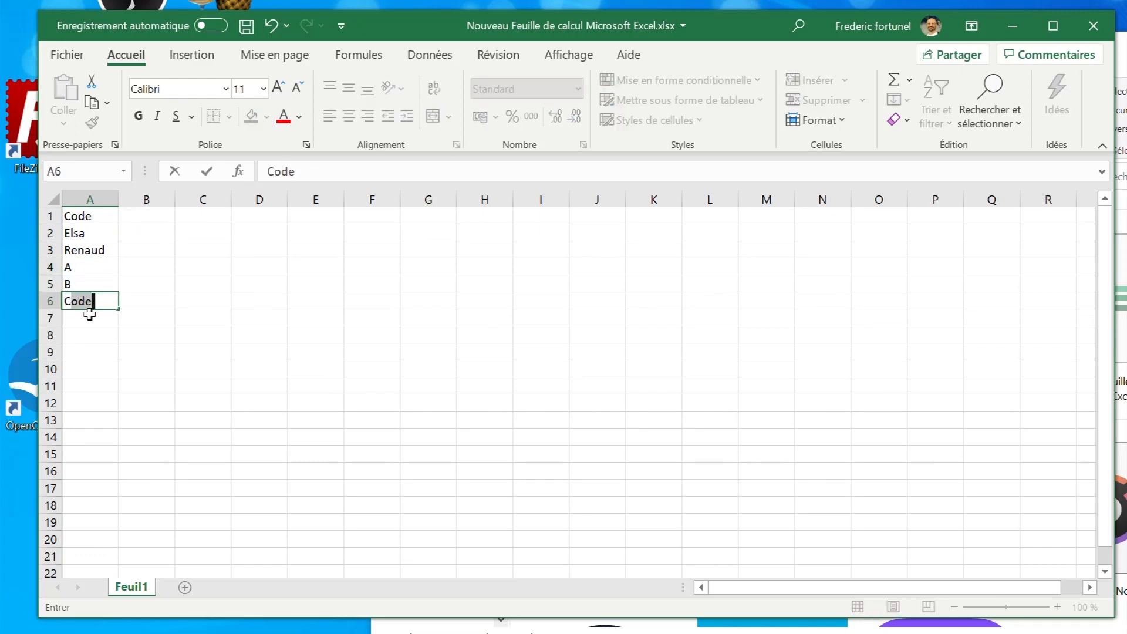
pyautogui.press('BackSpace')
pyautogui.press('Return')
pyautogui.click(80, 300)
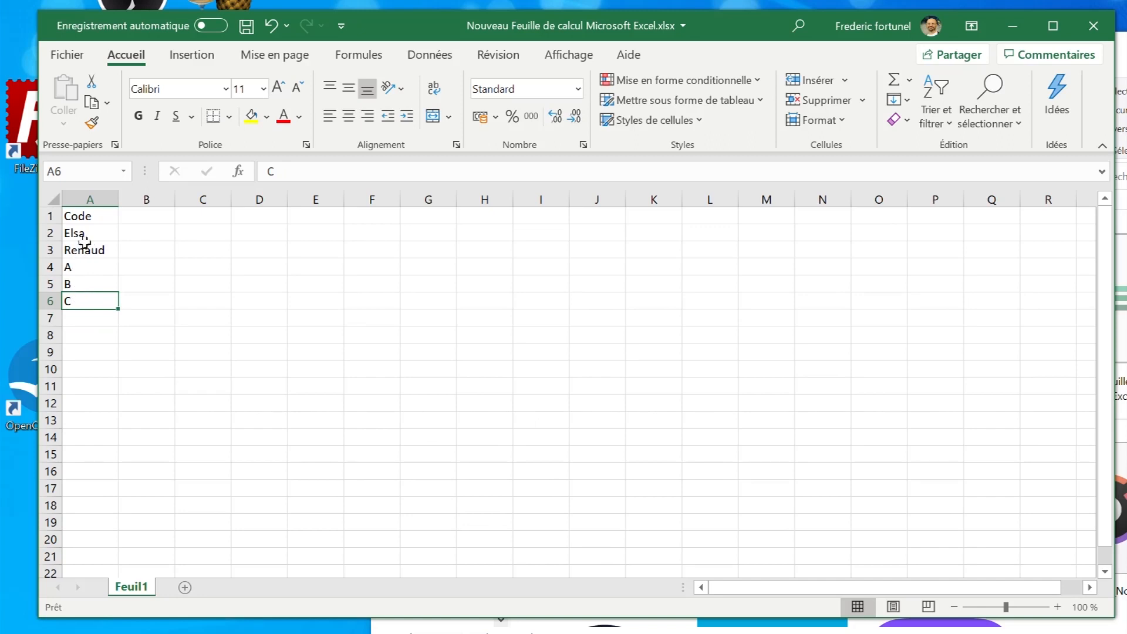
pyautogui.click(78, 220)
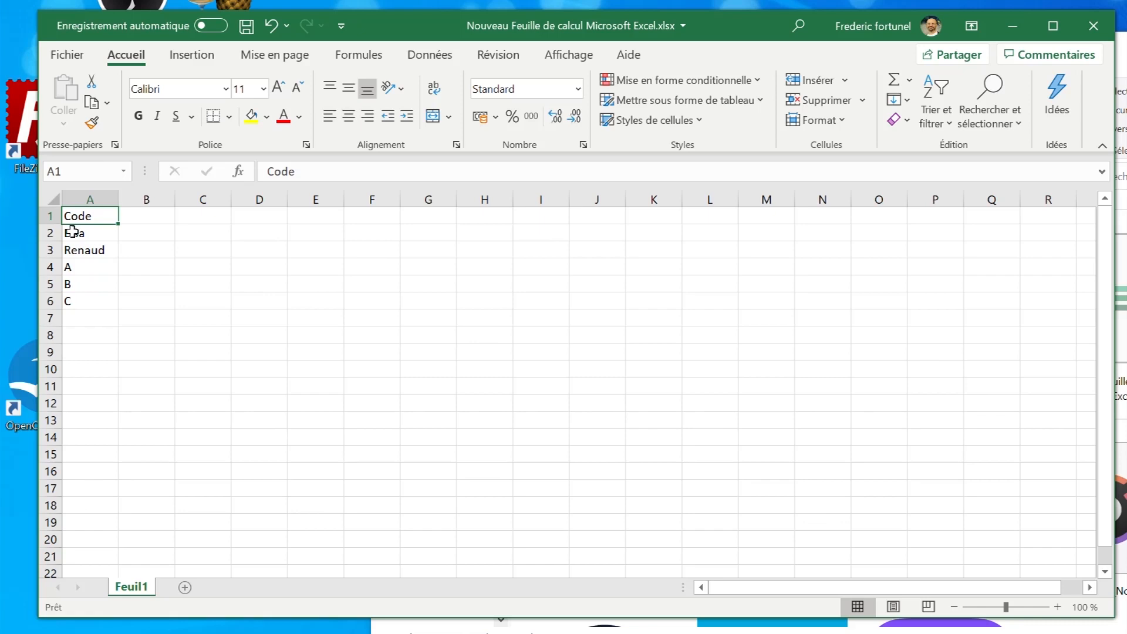
# - Enter the column header pop2020 in cell B1
pyautogui.click(141, 217)
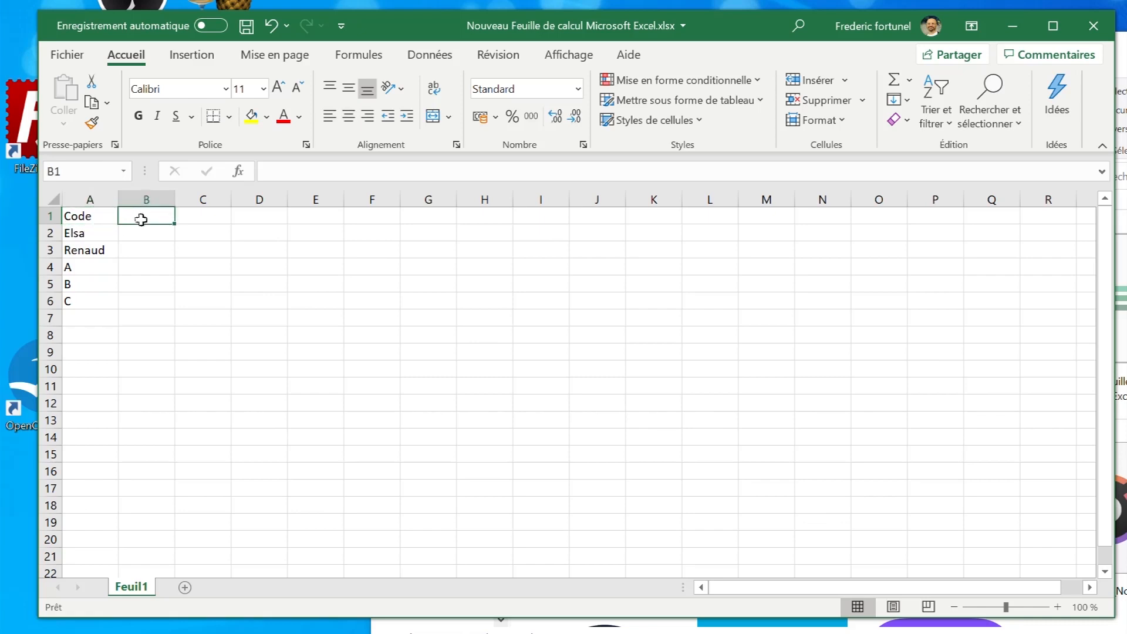
pyautogui.write('popul')
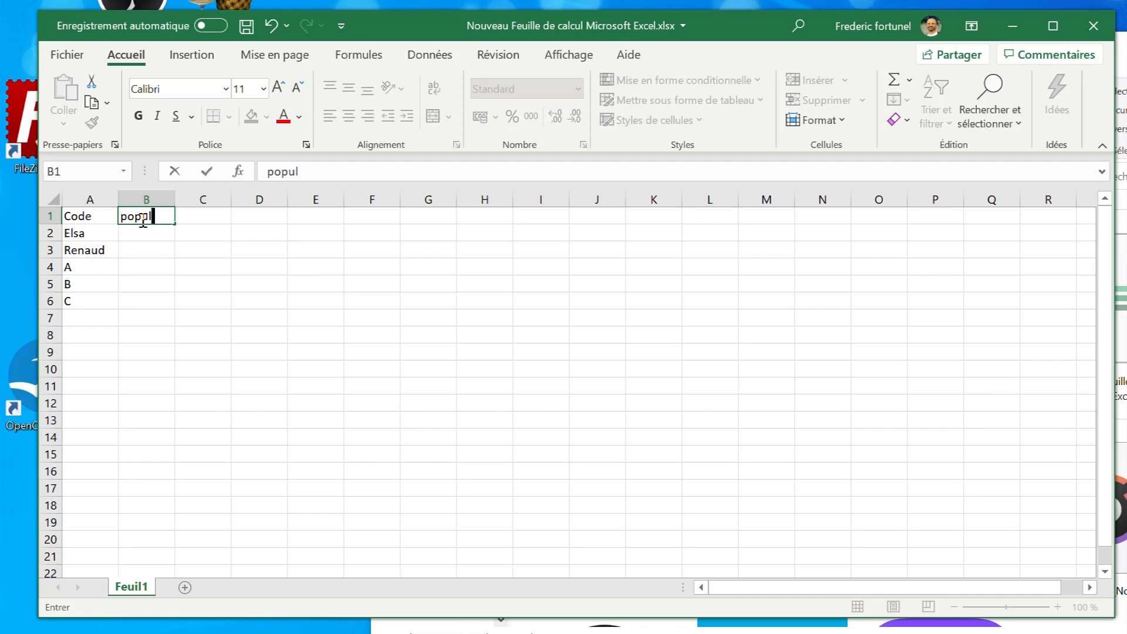
pyautogui.write('utaio')
pyautogui.press('BackSpace')
pyautogui.press('BackSpace')
pyautogui.press('BackSpace')
pyautogui.press('BackSpace')
pyautogui.press('BackSpace')
pyautogui.write('2020')
pyautogui.press('Return')
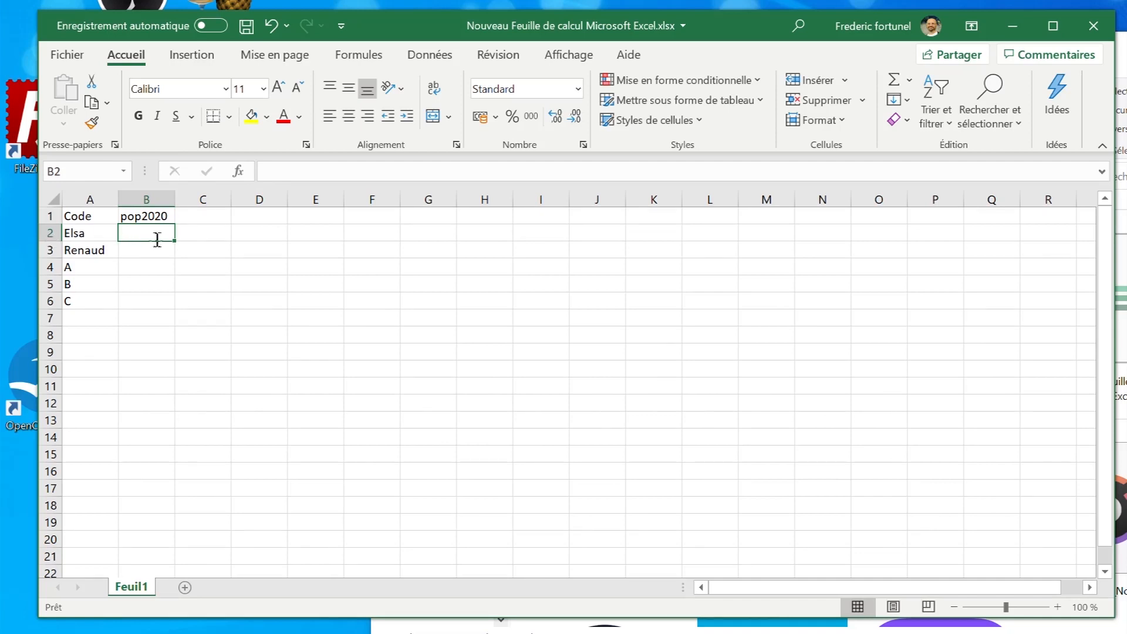
# - Enter the pop2020 values 5, 2, 145, 78 and 65 in cells B2 to B6
pyautogui.write('5')
pyautogui.press('Return')
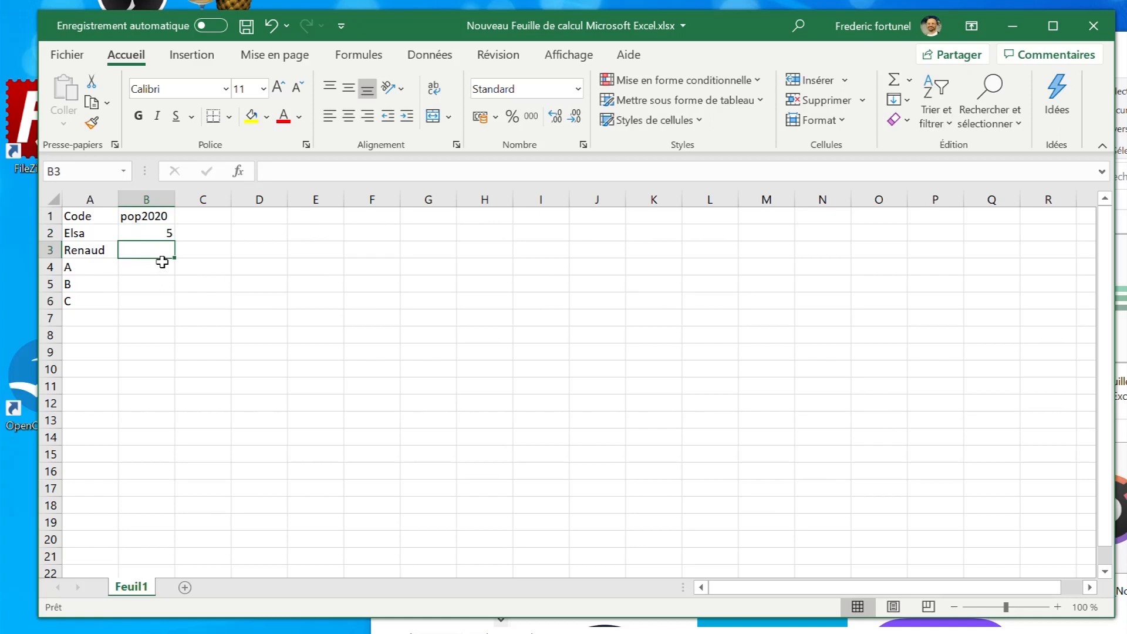
pyautogui.write('2')
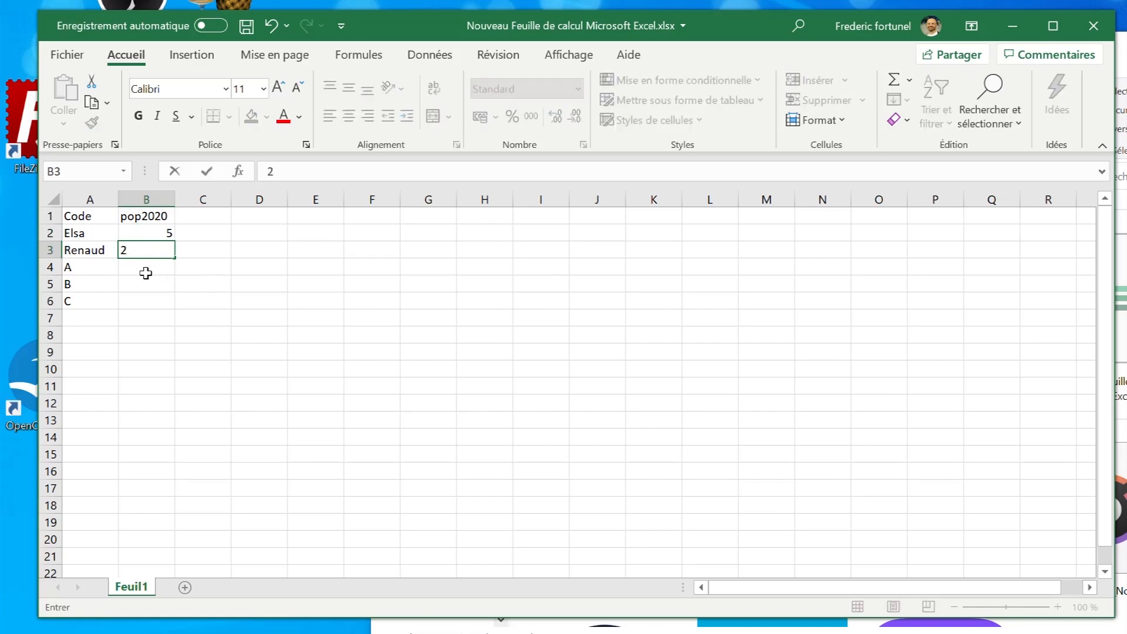
pyautogui.press('Return')
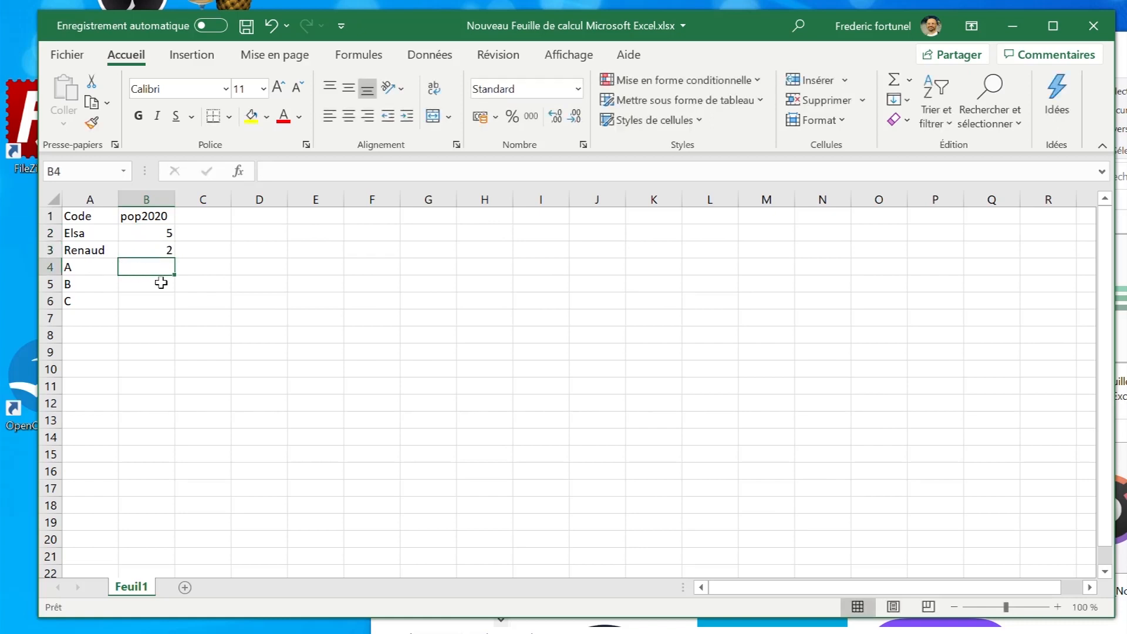
pyautogui.write('145')
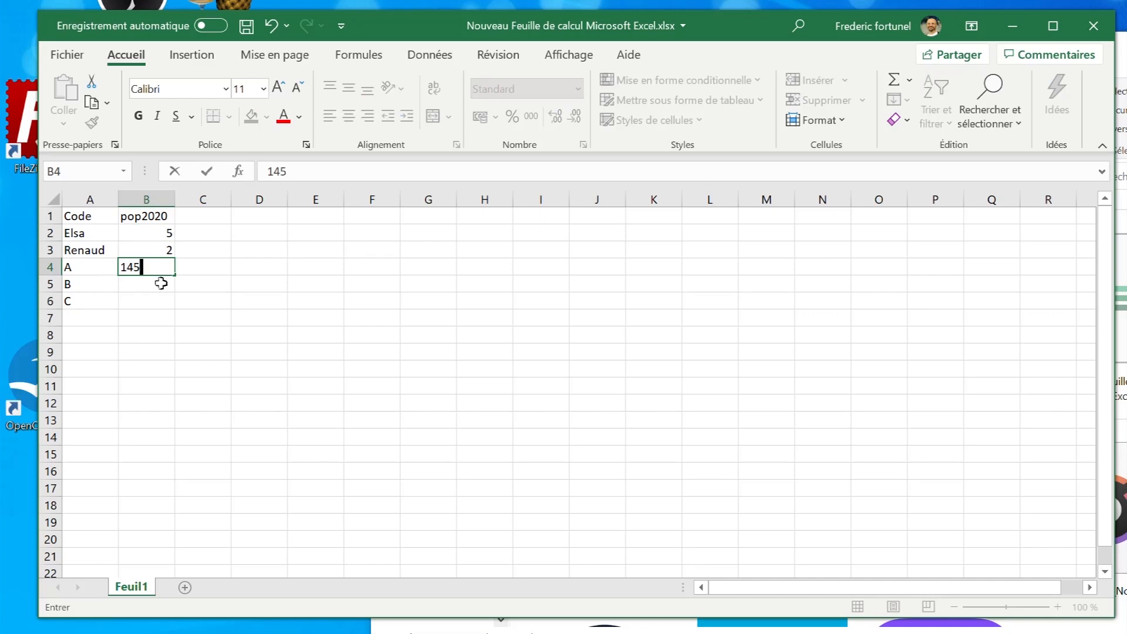
pyautogui.press('Return')
pyautogui.write('78')
pyautogui.press('Return')
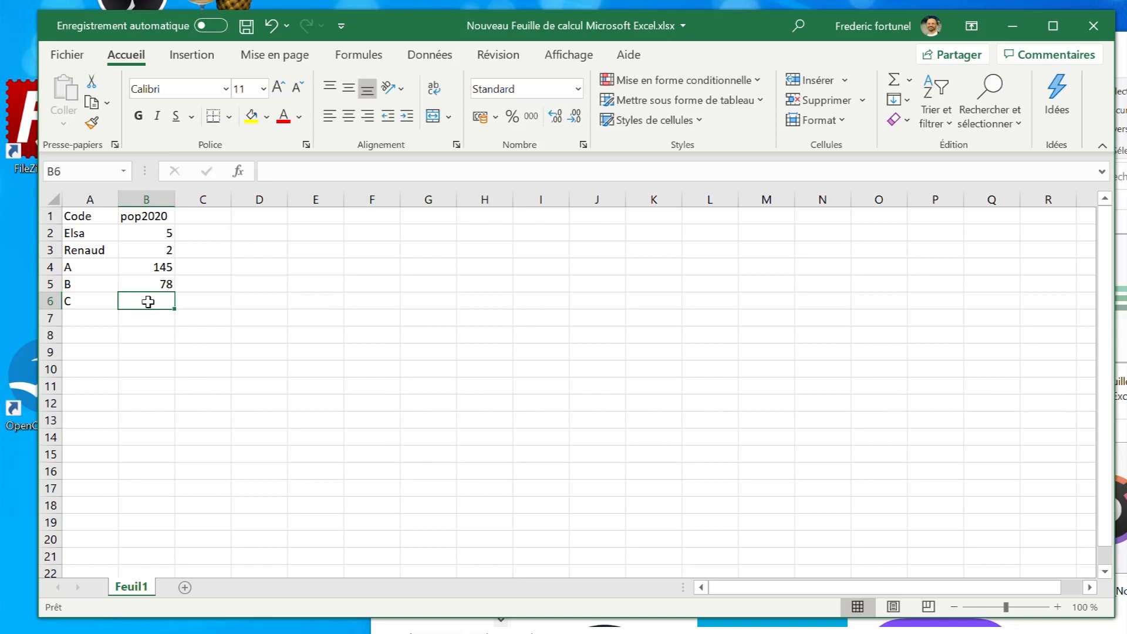
pyautogui.write('65')
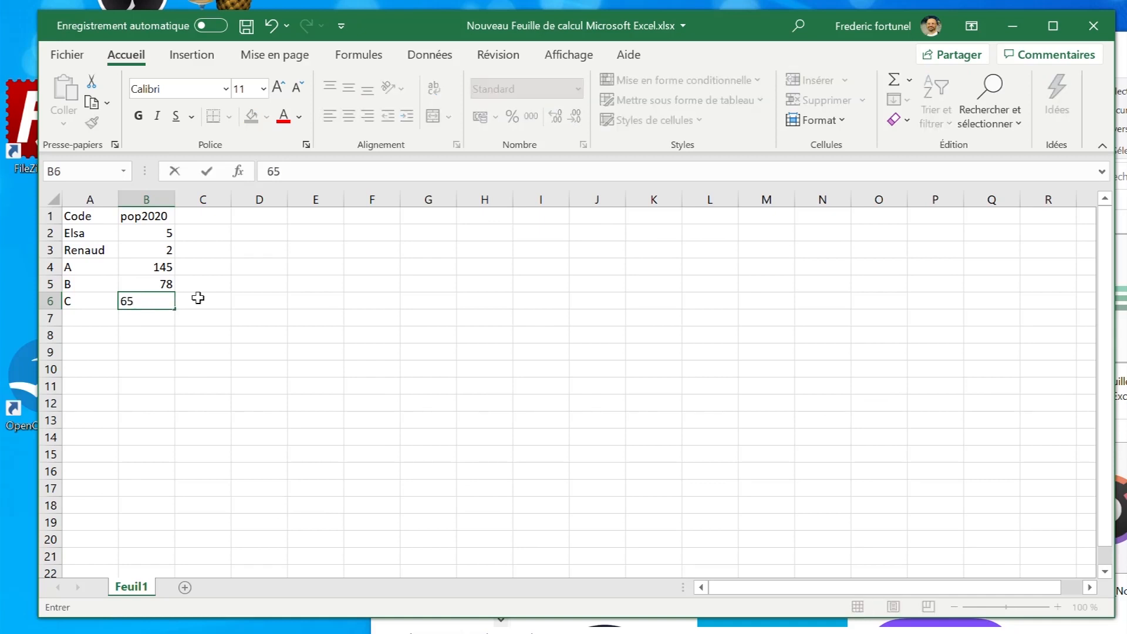
pyautogui.click(196, 297)
# - Add a column headed tx in C1 with the values 45, 14, 8, 54 and 3 in C2 to C6
pyautogui.click(182, 217)
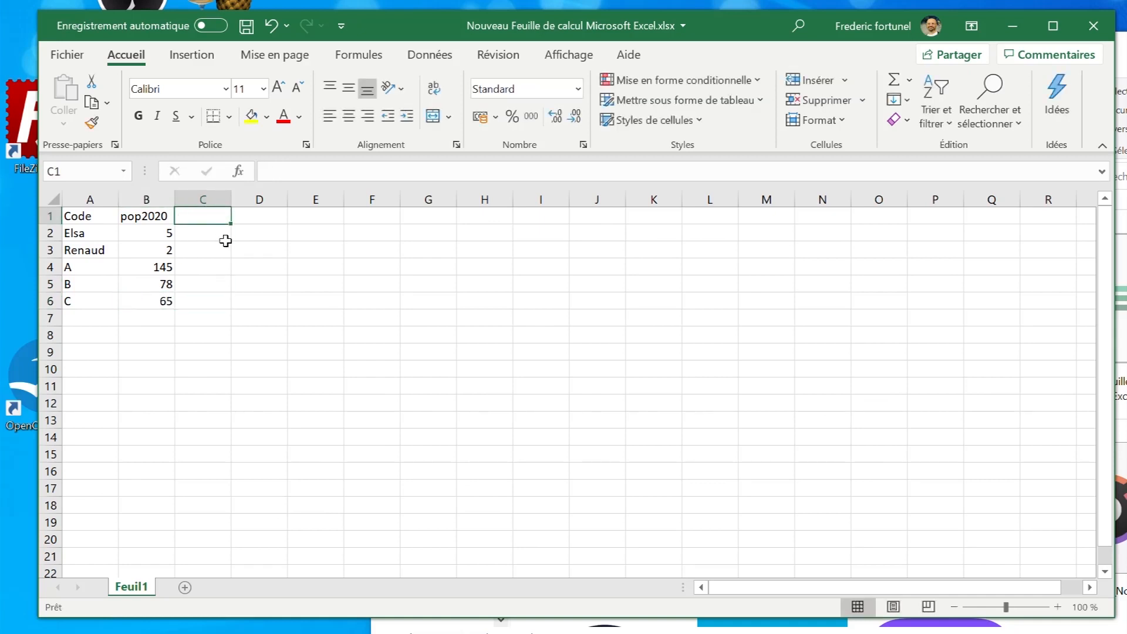
pyautogui.write('tx')
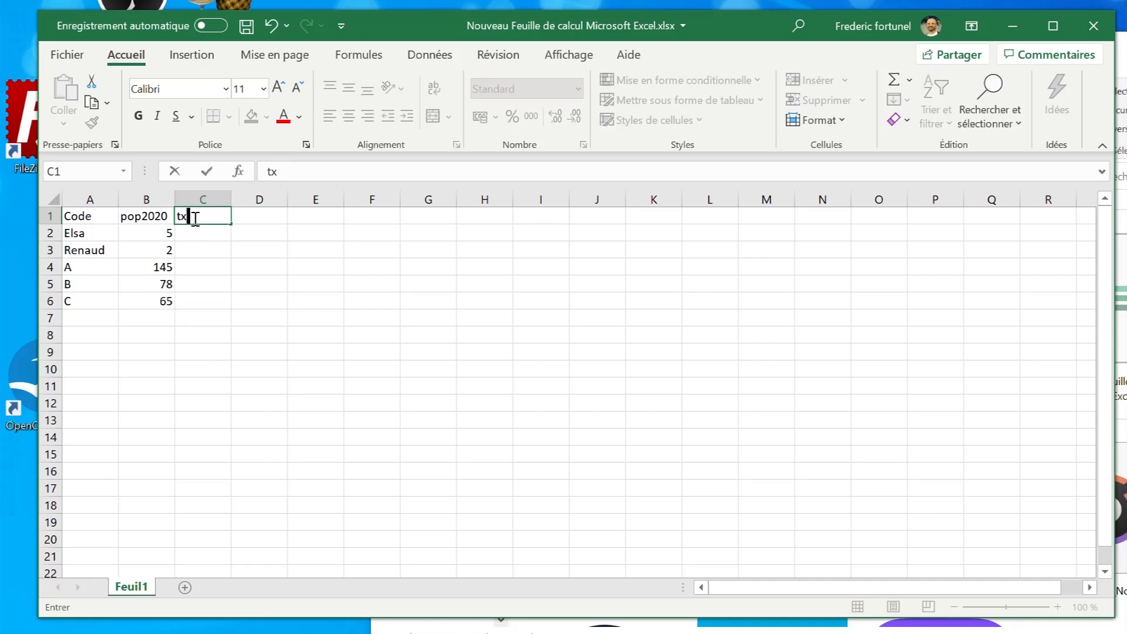
pyautogui.click(202, 233)
pyautogui.write('452')
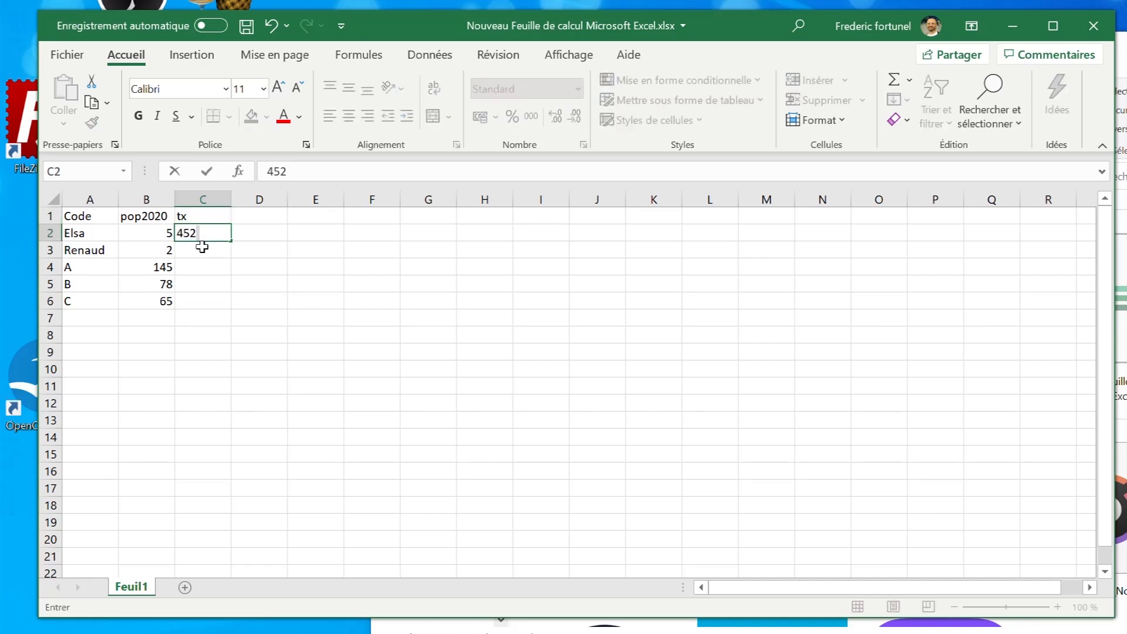
pyautogui.press('BackSpace')
pyautogui.click(201, 249)
pyautogui.write('14')
pyautogui.click(199, 267)
pyautogui.write('8')
pyautogui.click(193, 286)
pyautogui.write('54')
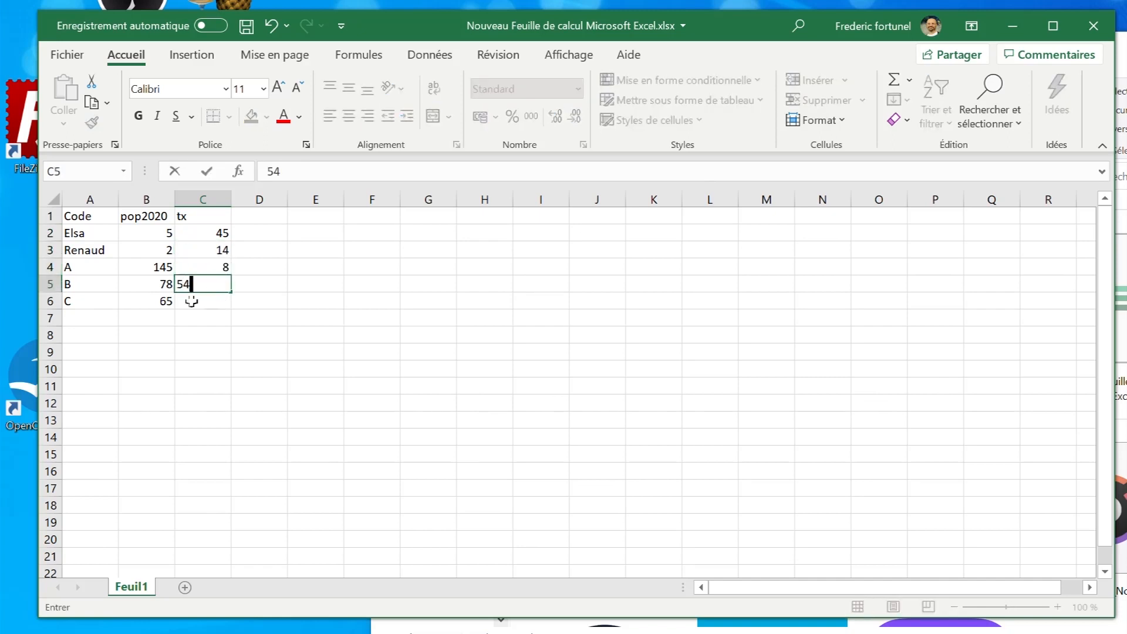
pyautogui.click(214, 305)
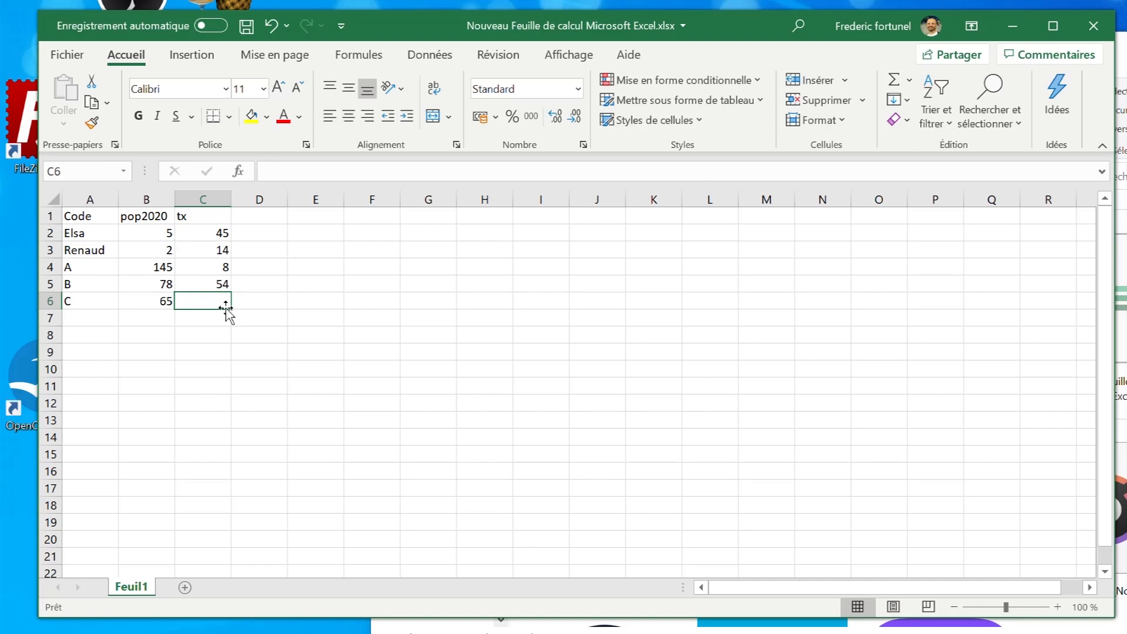
pyautogui.write('3')
pyautogui.click(219, 349)
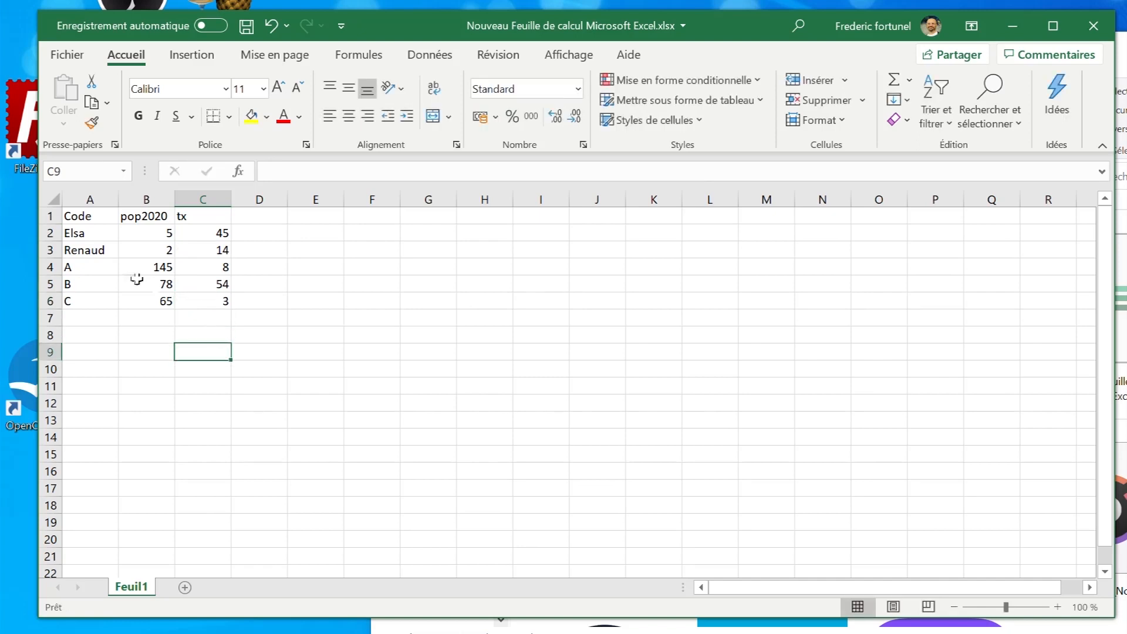
# - Save the workbook with the completed table and close Excel
pyautogui.click(67, 216)
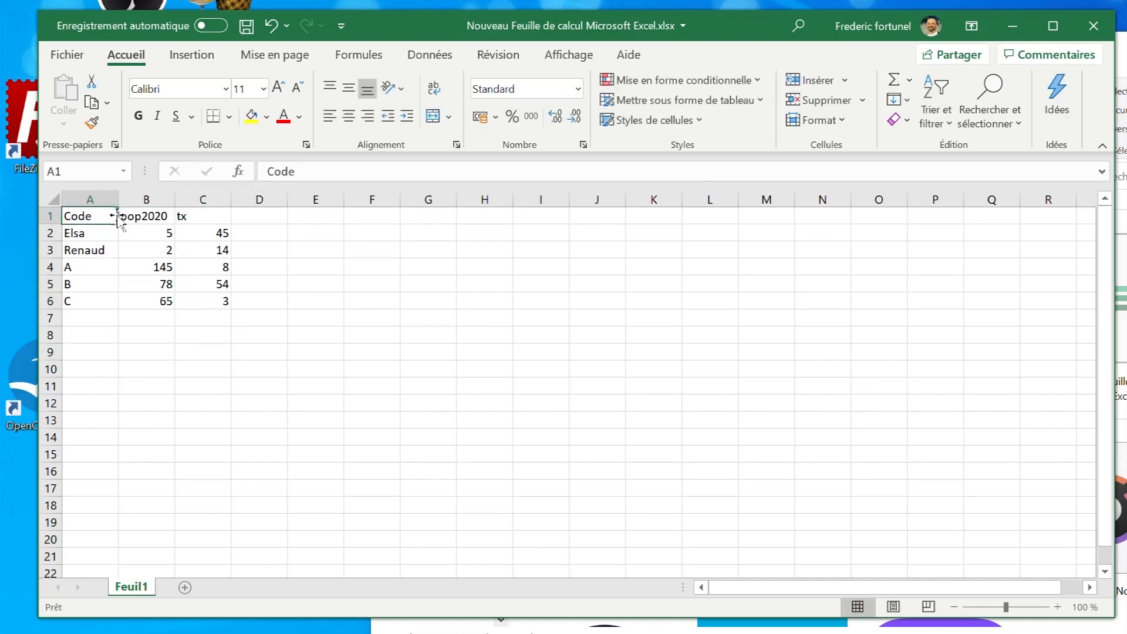
pyautogui.click(246, 26)
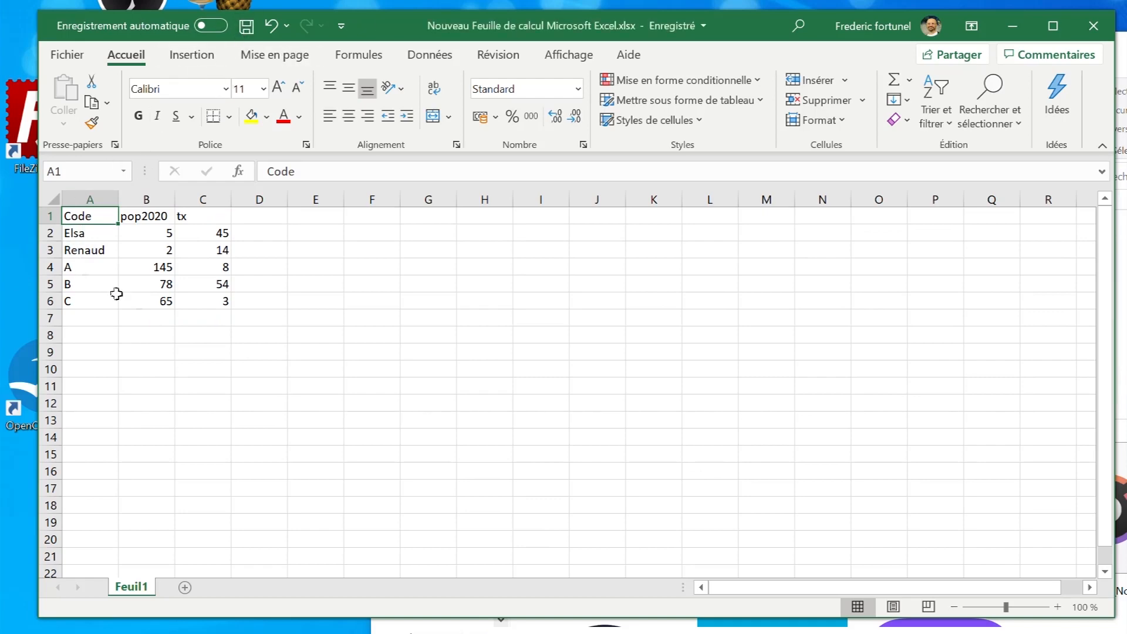
pyautogui.click(1087, 21)
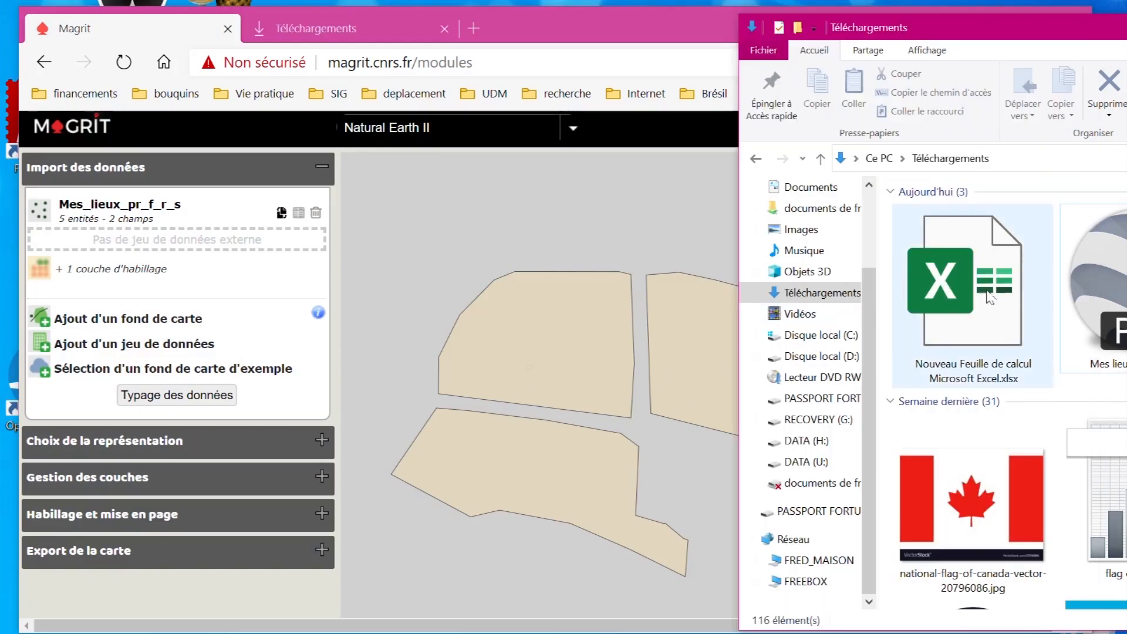
# - Import the Nouveau Feuille de calcul Microsoft Excel.xlsx file from Téléchargements into Magrit as an external dataset and choose to join it
pyautogui.moveTo(993, 301); pyautogui.dragTo(241, 277)
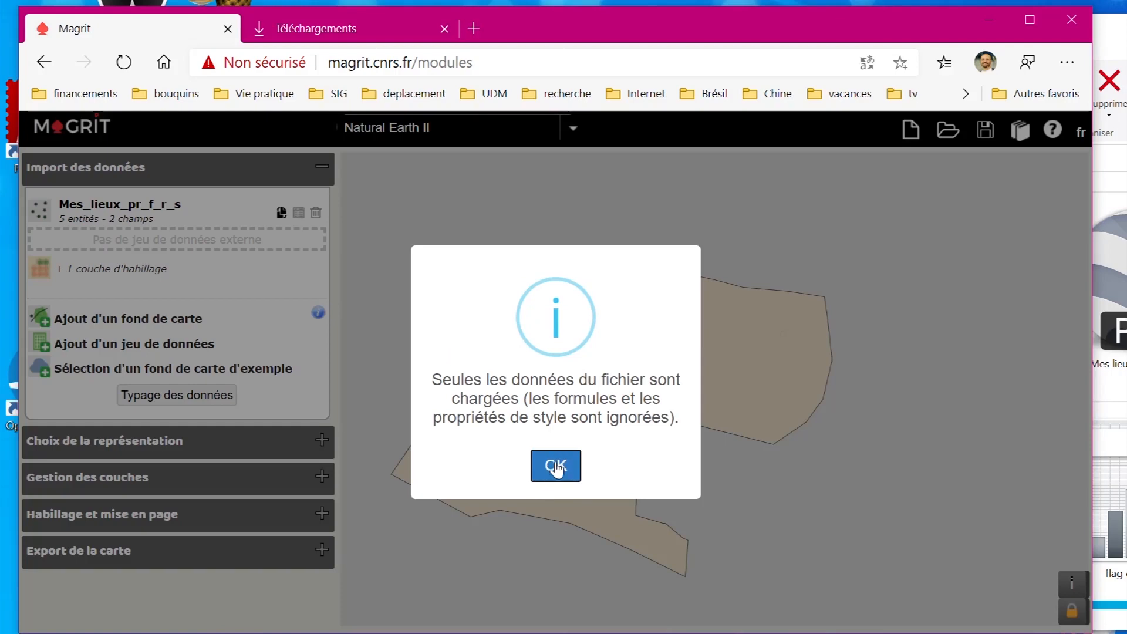
pyautogui.click(557, 467)
pyautogui.click(522, 460)
# - Join the Name field of Mes_lieux_pr_f_r_s with the Code field of the Excel table
pyautogui.click(546, 286)
pyautogui.click(544, 300)
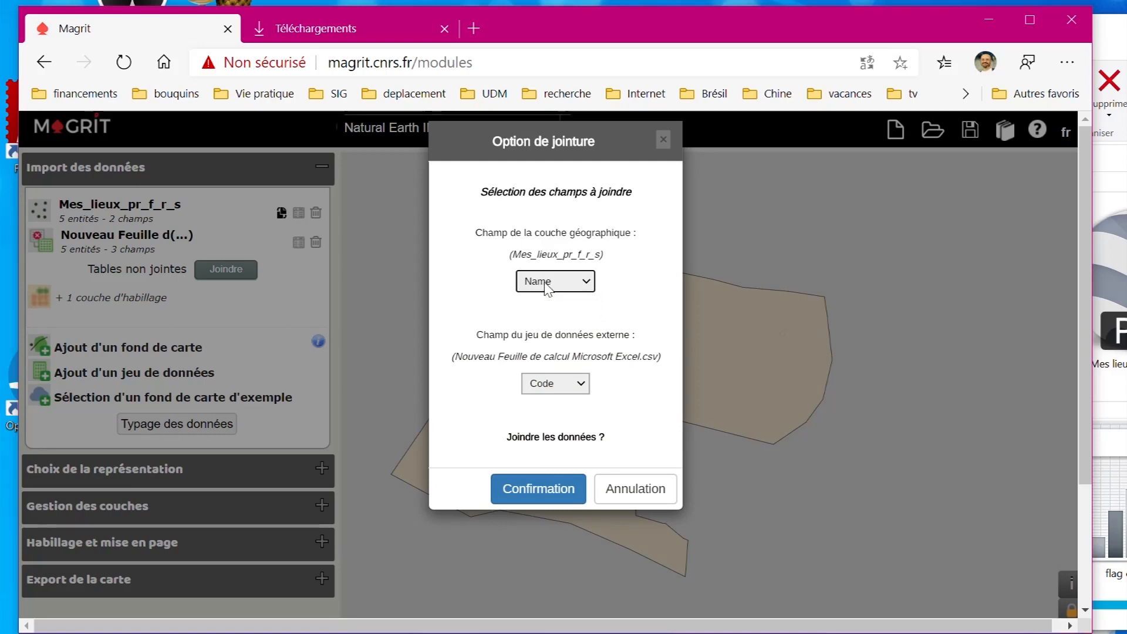
pyautogui.click(552, 390)
pyautogui.click(543, 396)
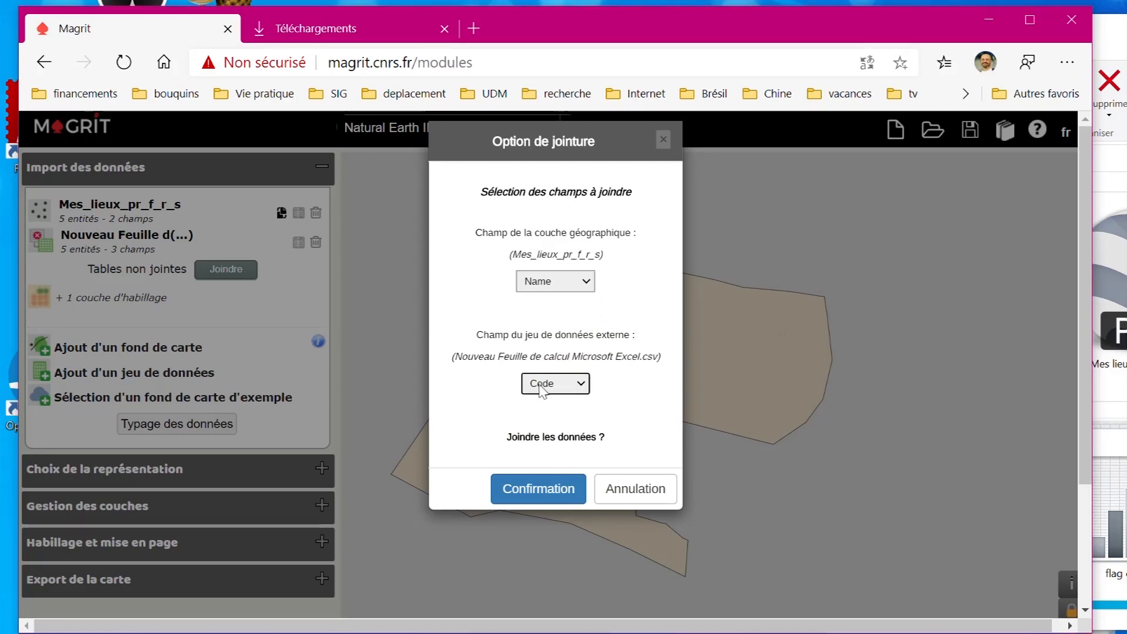
pyautogui.click(514, 495)
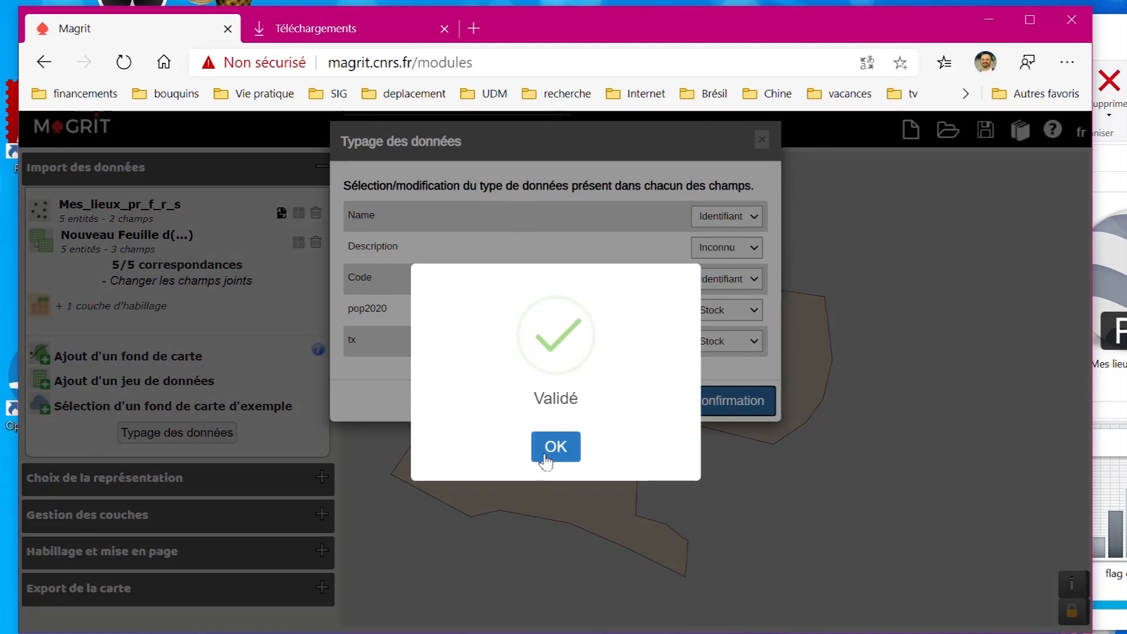
pyautogui.click(547, 451)
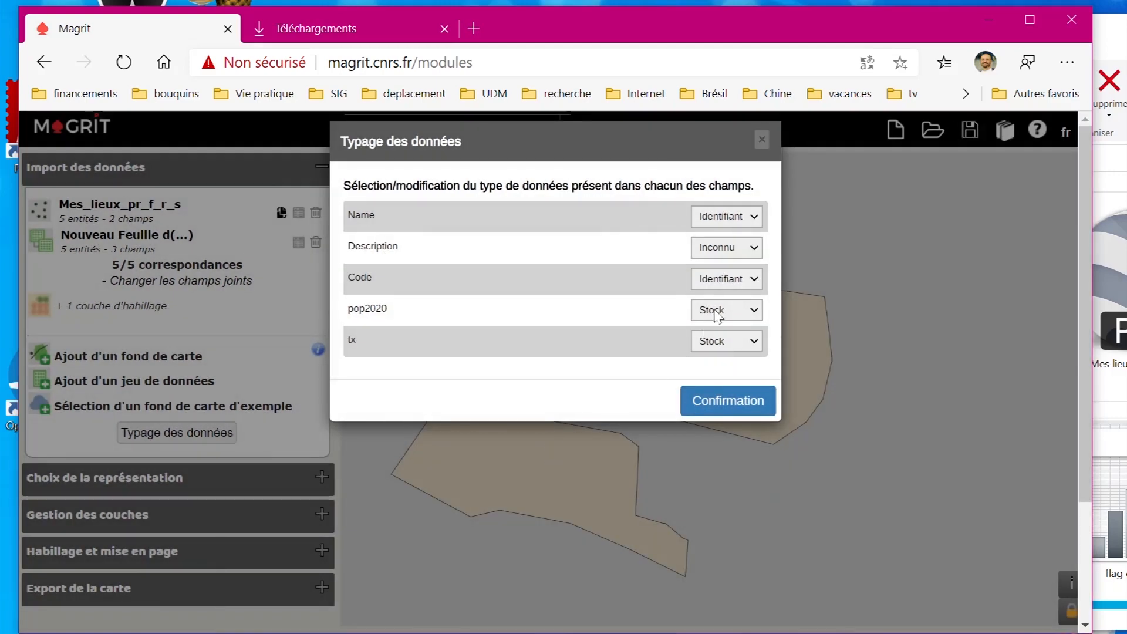
# - Set the data type of the tx field to Ratio and validate the field types
pyautogui.click(715, 342)
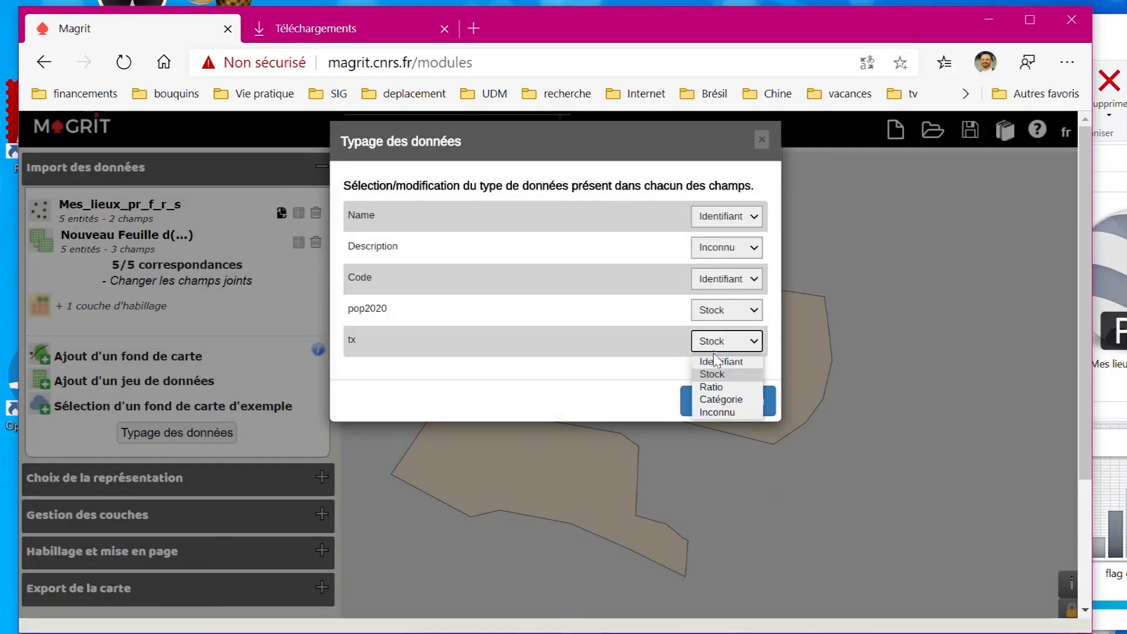
pyautogui.click(716, 387)
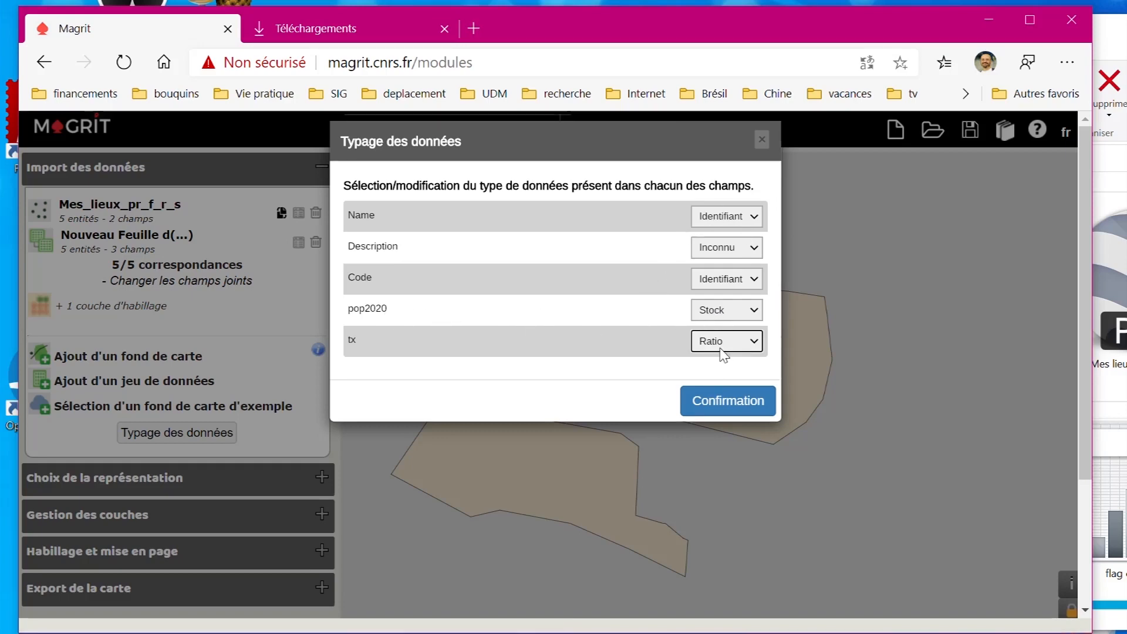
pyautogui.click(729, 408)
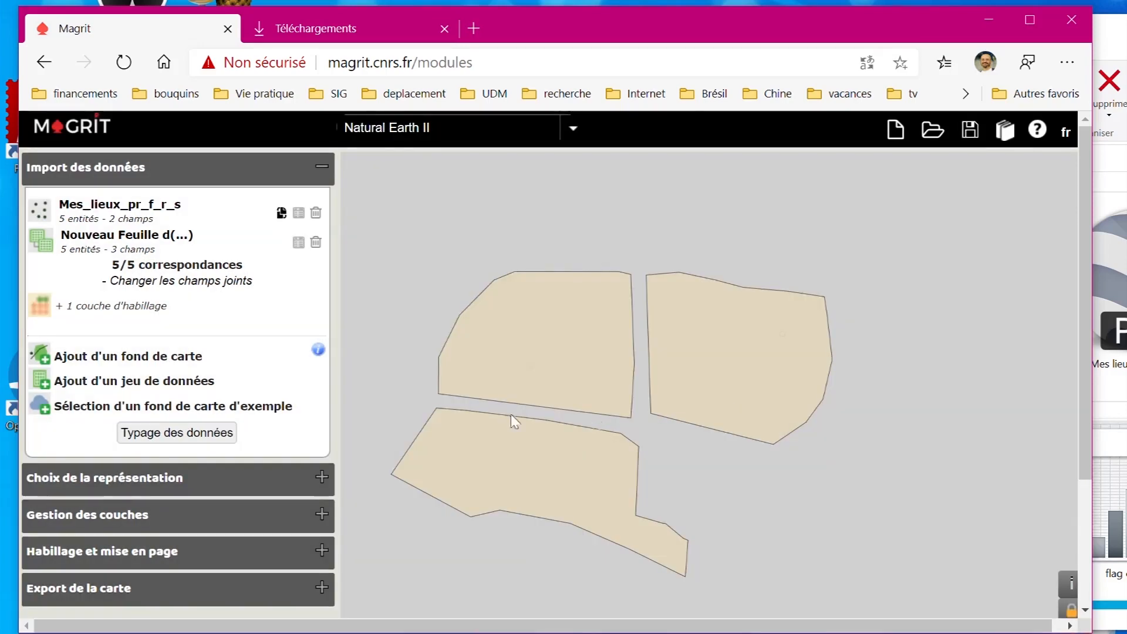
# - Draw a stock map with proportional symbols for the pop2020 field
pyautogui.click(96, 477)
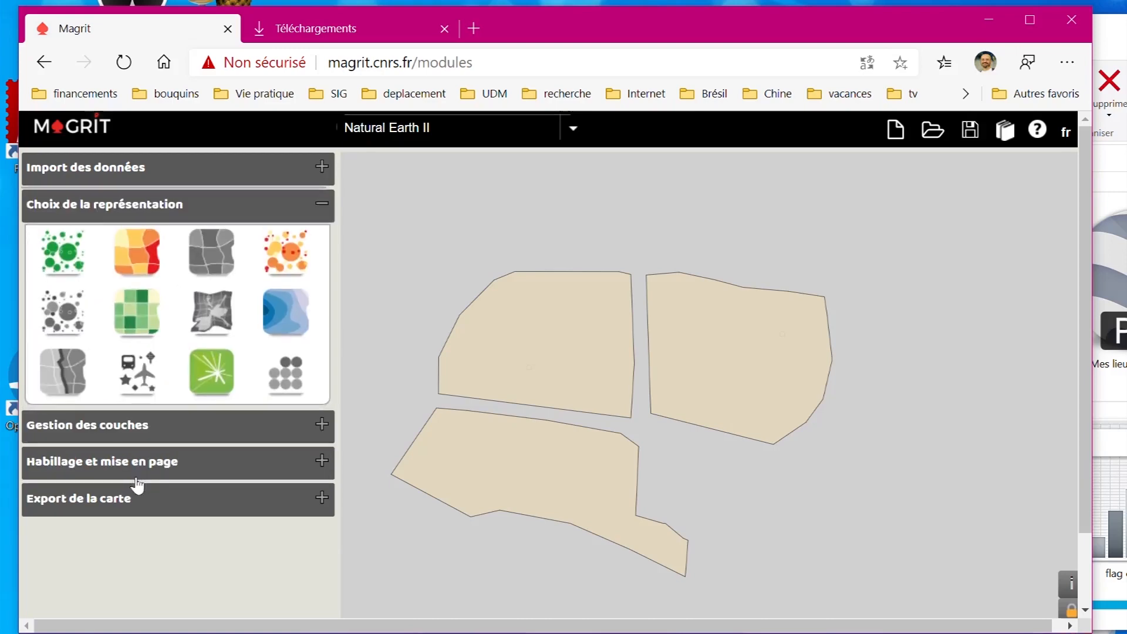
pyautogui.click(67, 253)
pyautogui.click(206, 538)
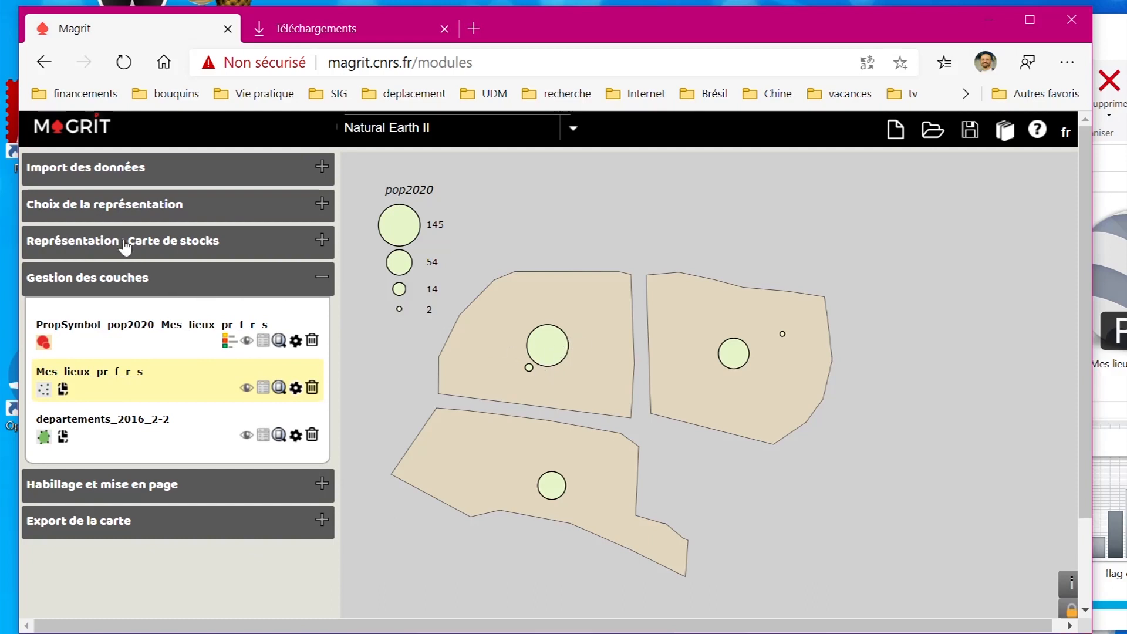
# - Draw a ratio map (Carte de ratios) of the tx field using the Jenks discretisation
pyautogui.click(121, 220)
pyautogui.click(209, 294)
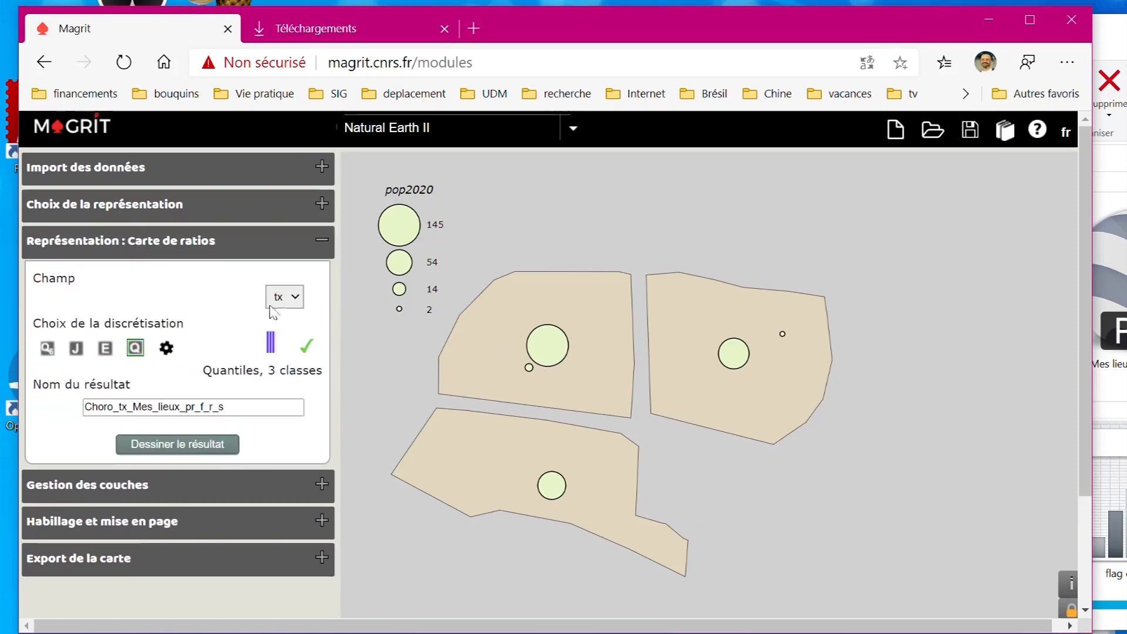
pyautogui.click(75, 348)
pyautogui.click(155, 449)
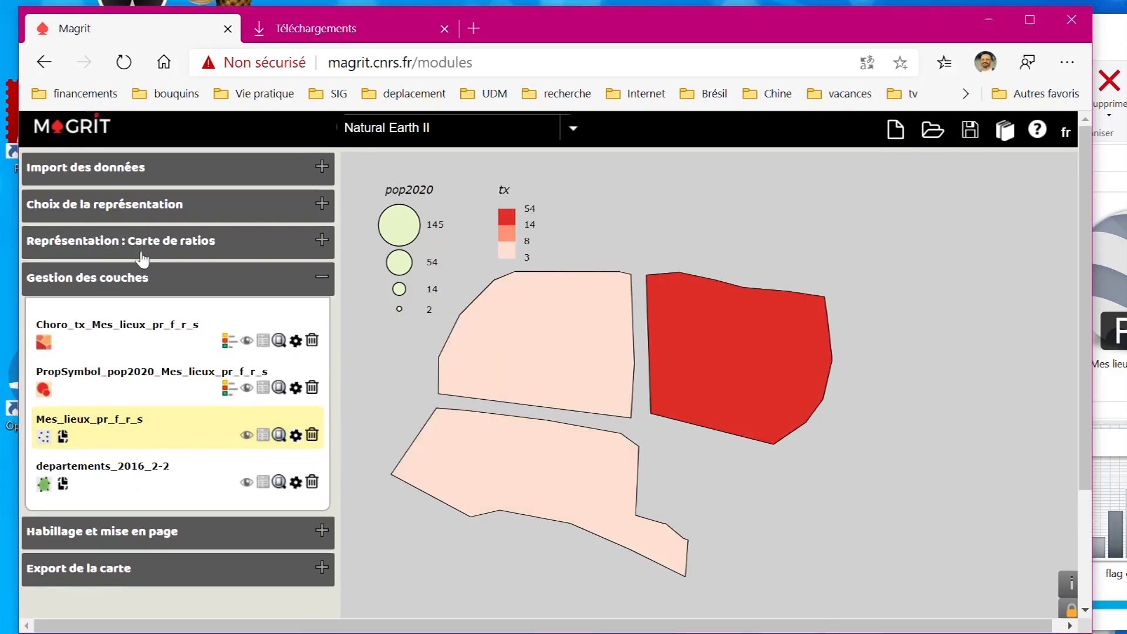
# - Move the PropSymbol_pop2020 layer above the Choro_tx layer in the layer order
pyautogui.click(162, 531)
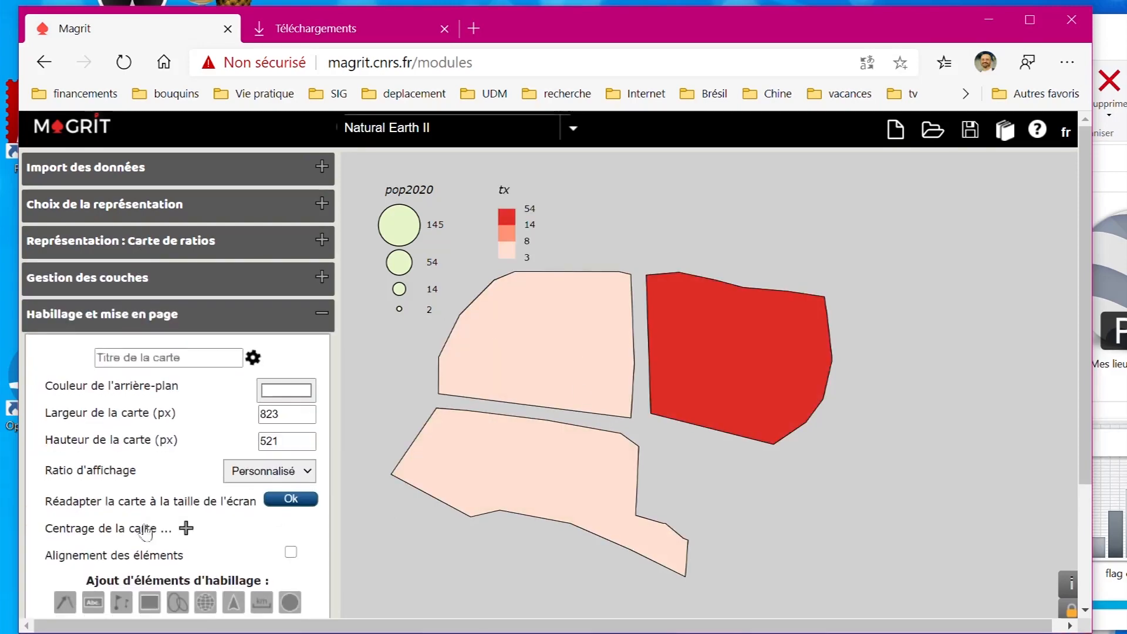
pyautogui.click(138, 293)
pyautogui.moveTo(163, 392); pyautogui.dragTo(149, 325)
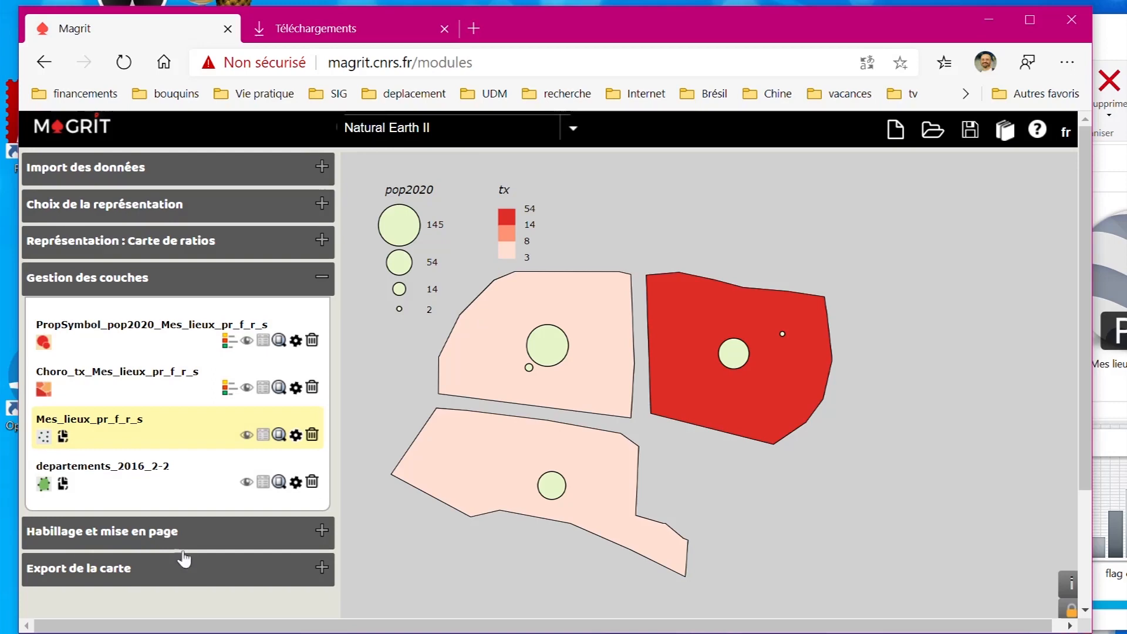
pyautogui.scroll(-1, 487, 417)
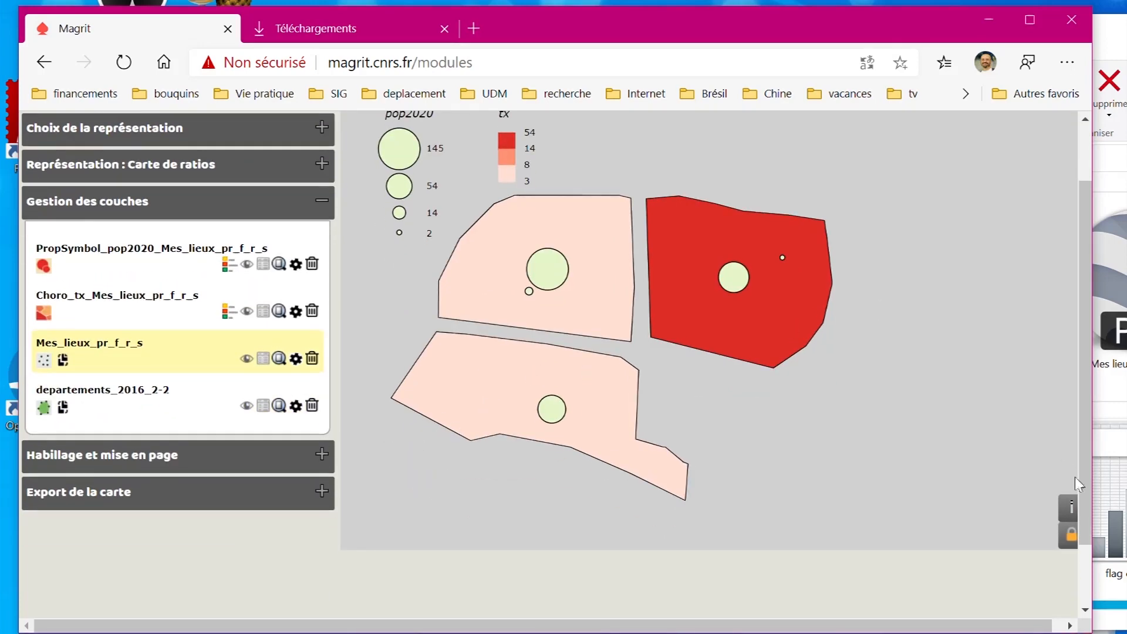
pyautogui.scroll(1, 1086, 490)
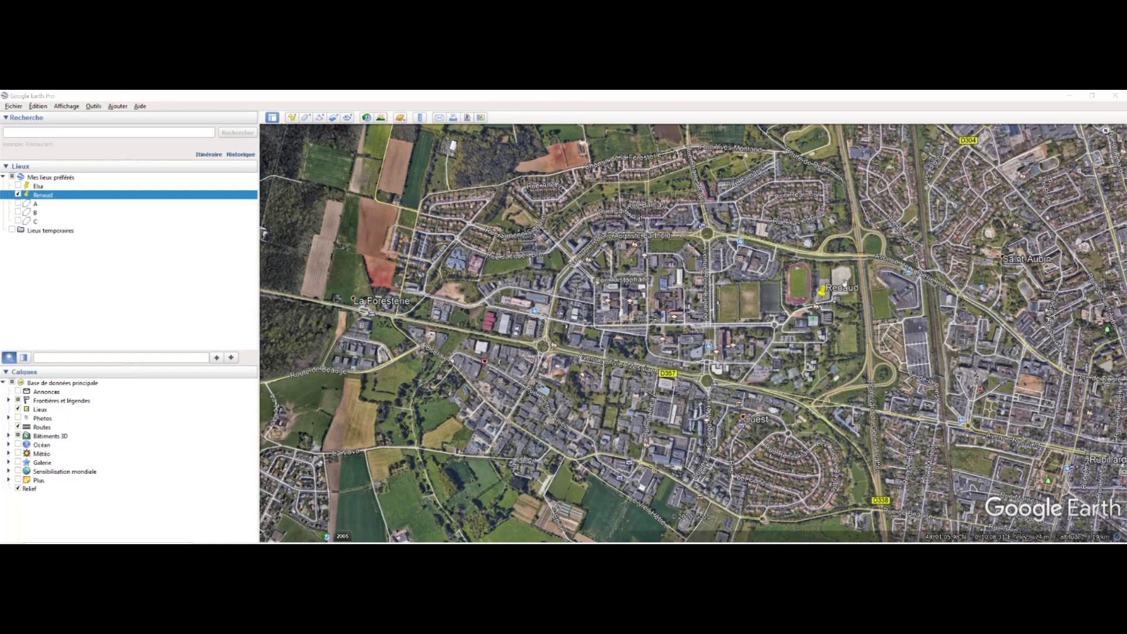
# - Switch to Phildigit and start a new digitisation using the scanned base-map image LMU.bmp from the Téléchargements folder
pyautogui.click(1068, 96)
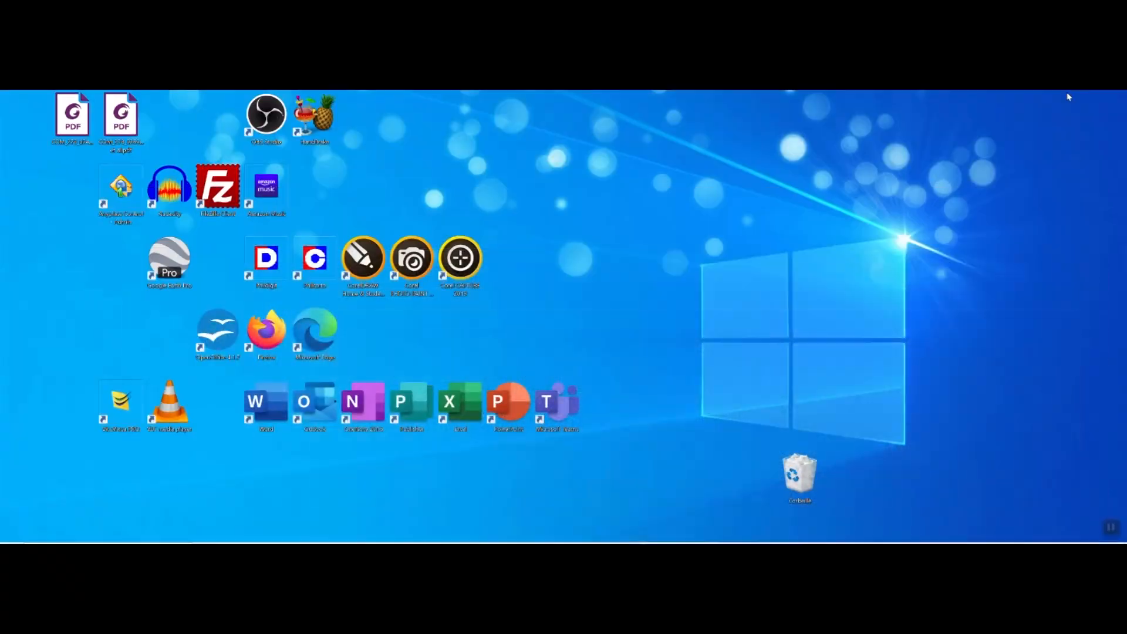
pyautogui.doubleClick(266, 261)
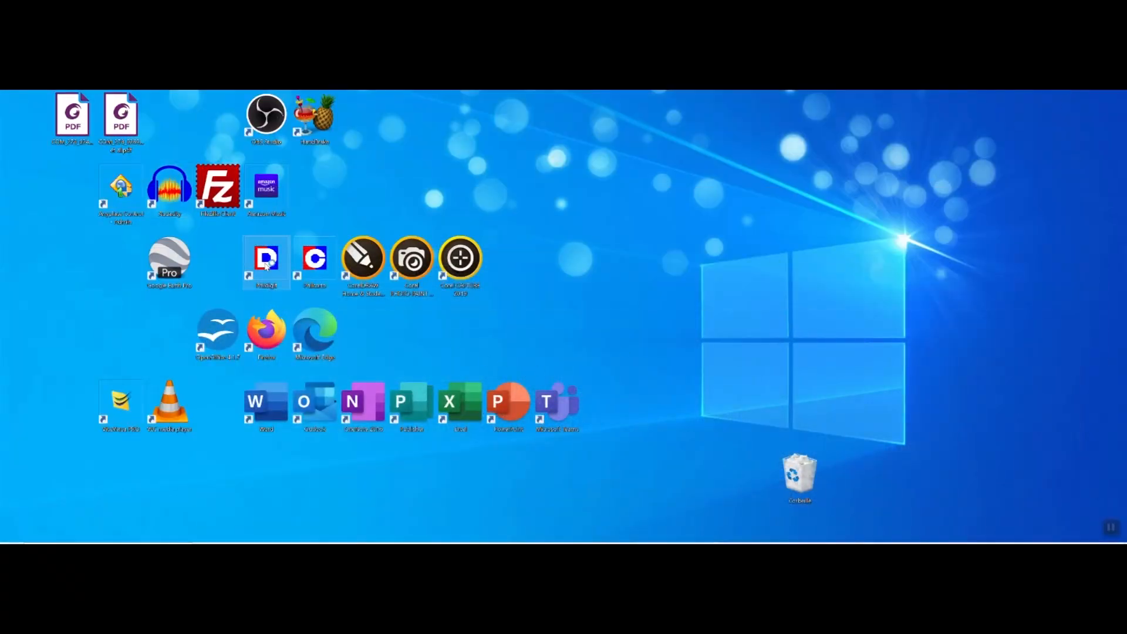
pyautogui.click(509, 423)
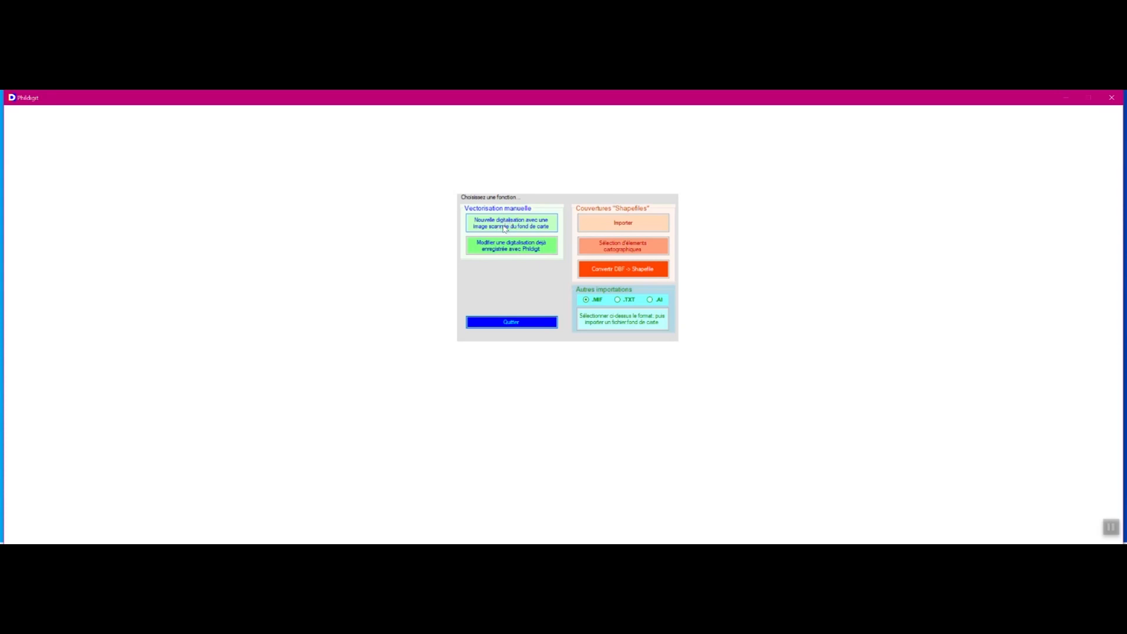
pyautogui.click(504, 228)
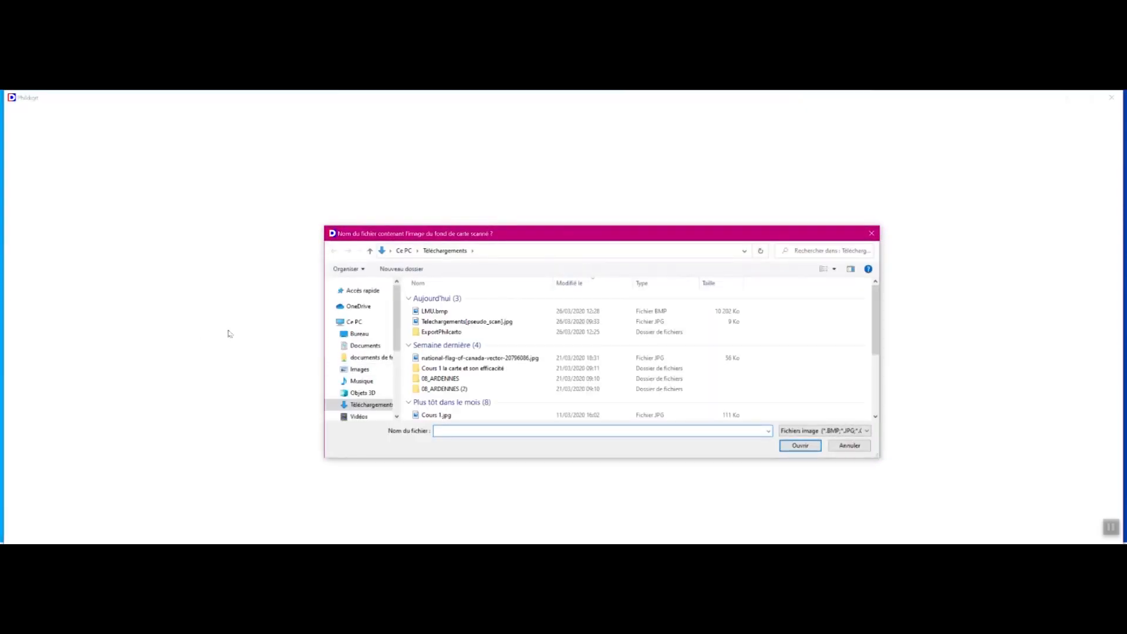
pyautogui.click(433, 312)
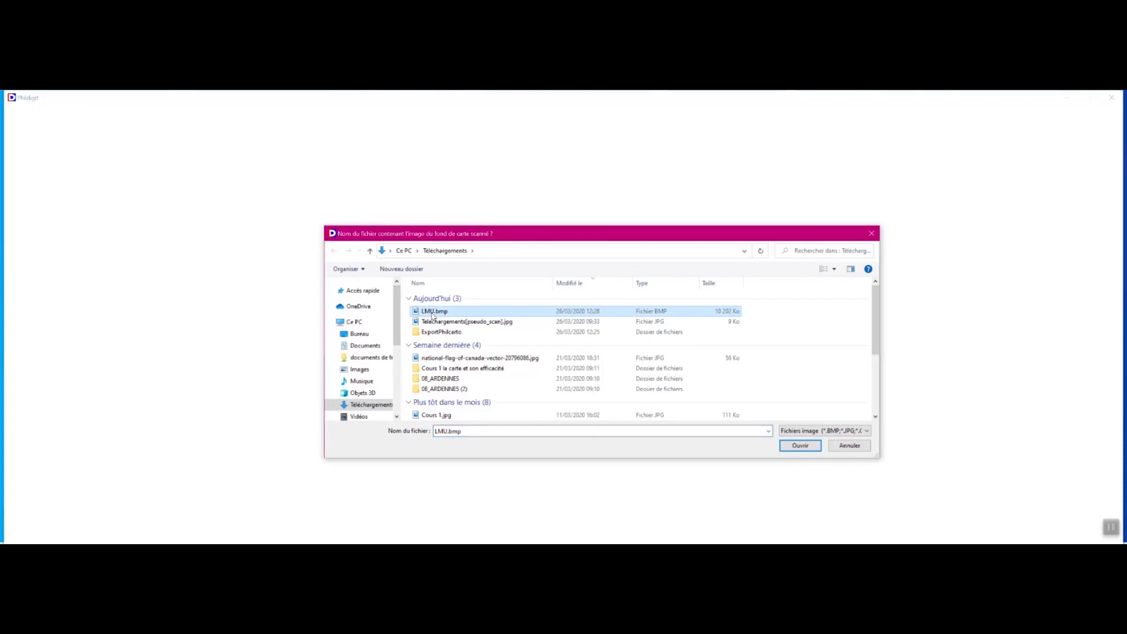
pyautogui.click(799, 446)
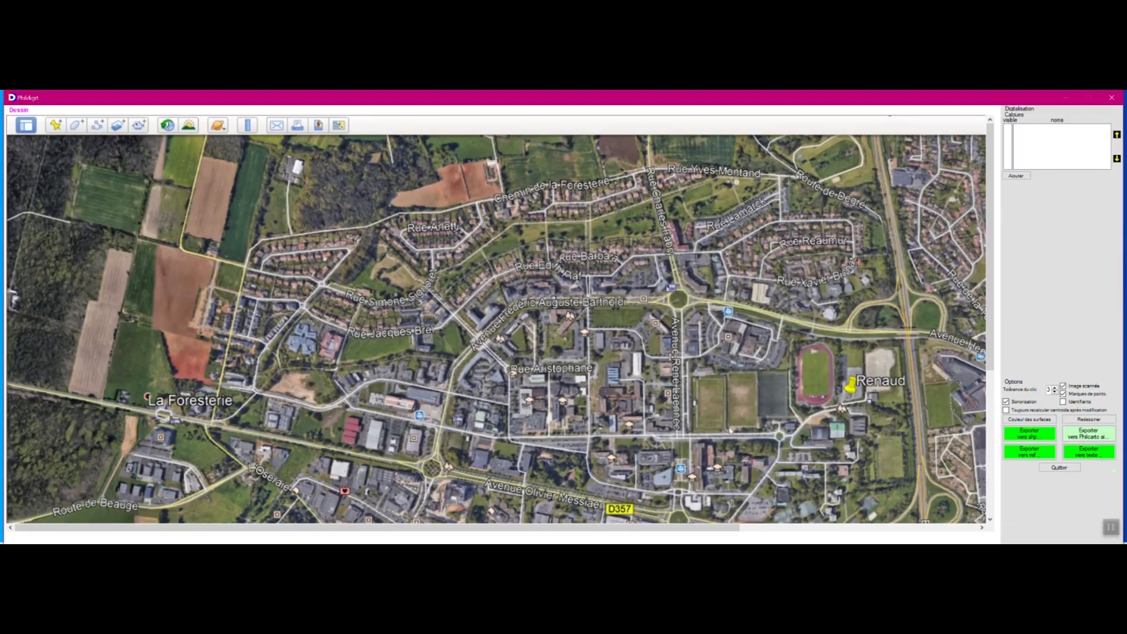
# - Add a new layer of type Surface named CAMPUS
pyautogui.scroll(-4, 591, 465)
pyautogui.scroll(4, 591, 465)
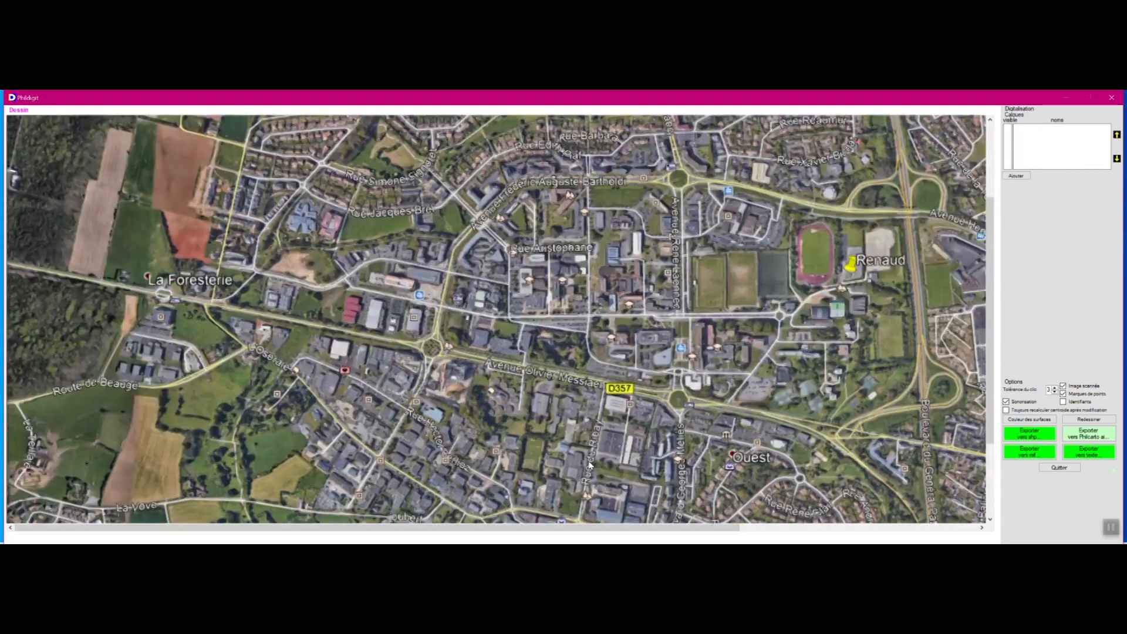
pyautogui.moveTo(591, 526); pyautogui.dragTo(828, 526)
pyautogui.moveTo(485, 527); pyautogui.dragTo(332, 533)
pyautogui.scroll(-1, 550, 484)
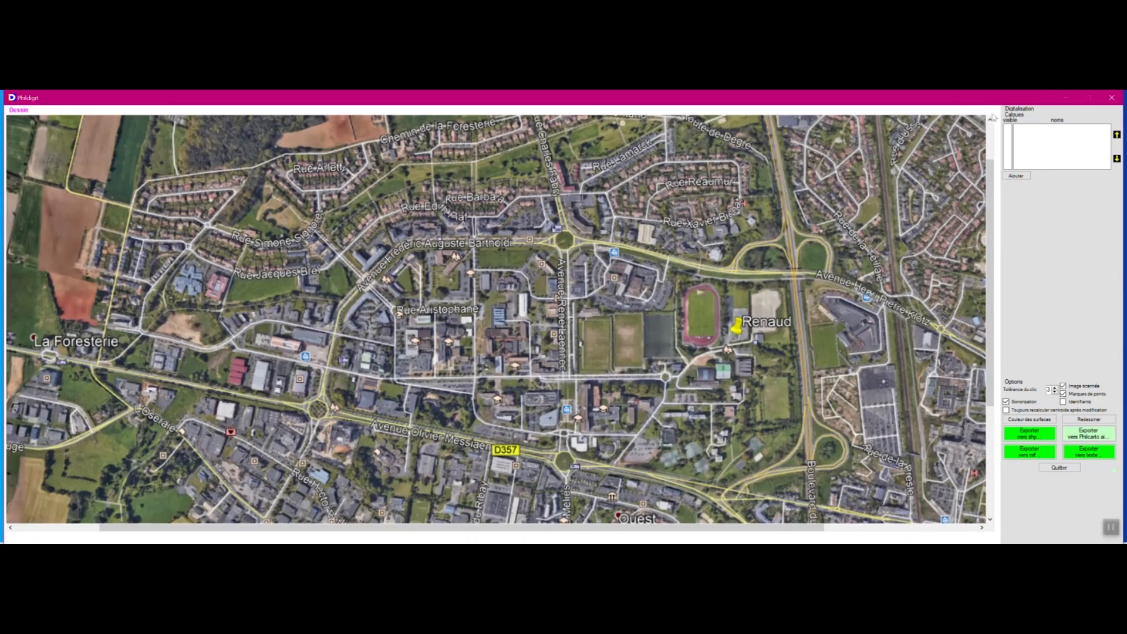
pyautogui.click(1015, 175)
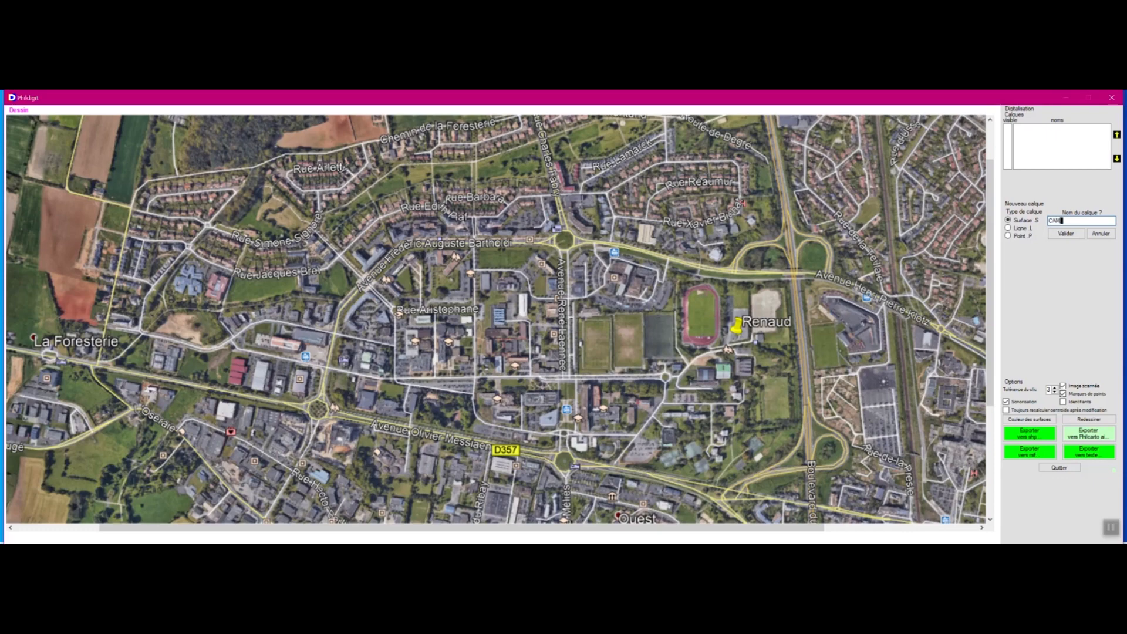
pyautogui.click(1066, 234)
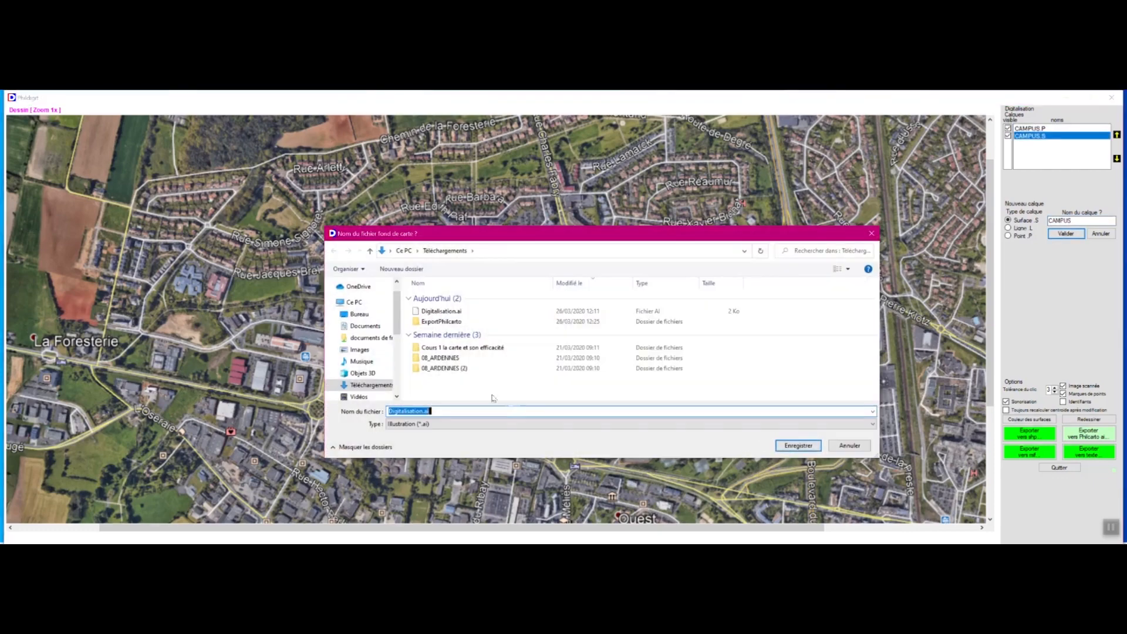
# - Save the base map as Digitalisation.ai in the Téléchargements folder, replacing the existing file
pyautogui.click(1040, 142)
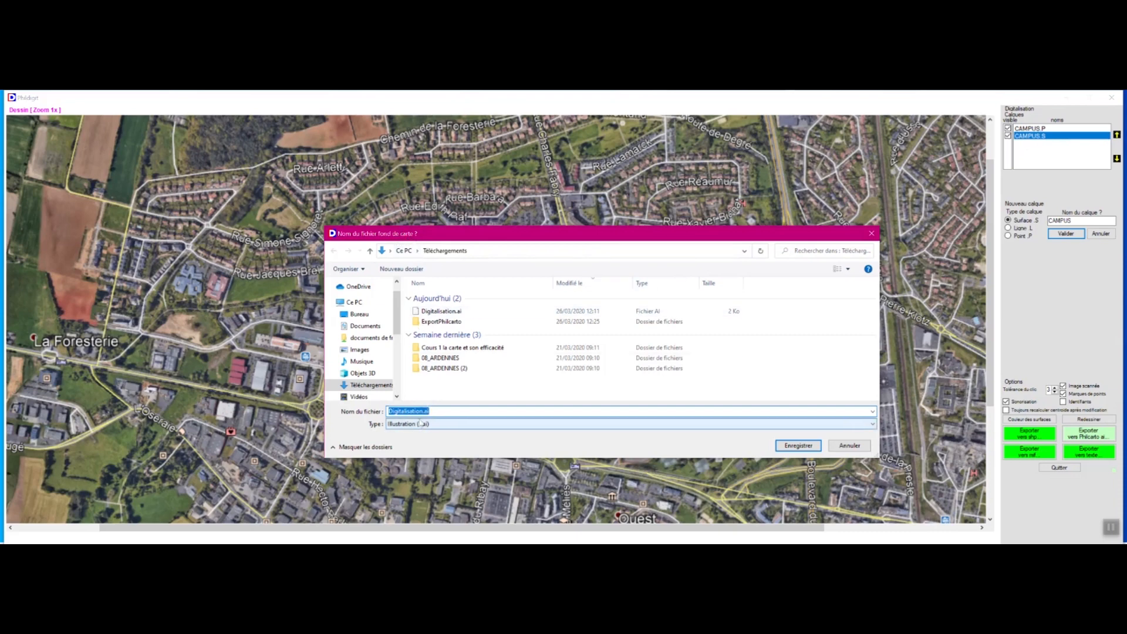
pyautogui.click(440, 314)
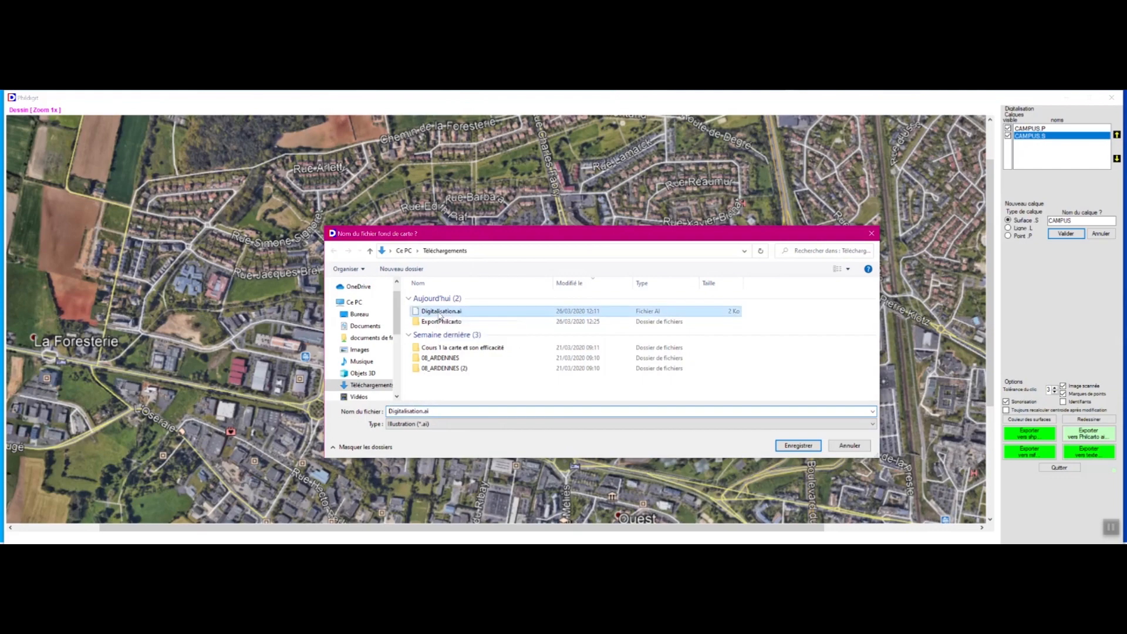
pyautogui.click(785, 447)
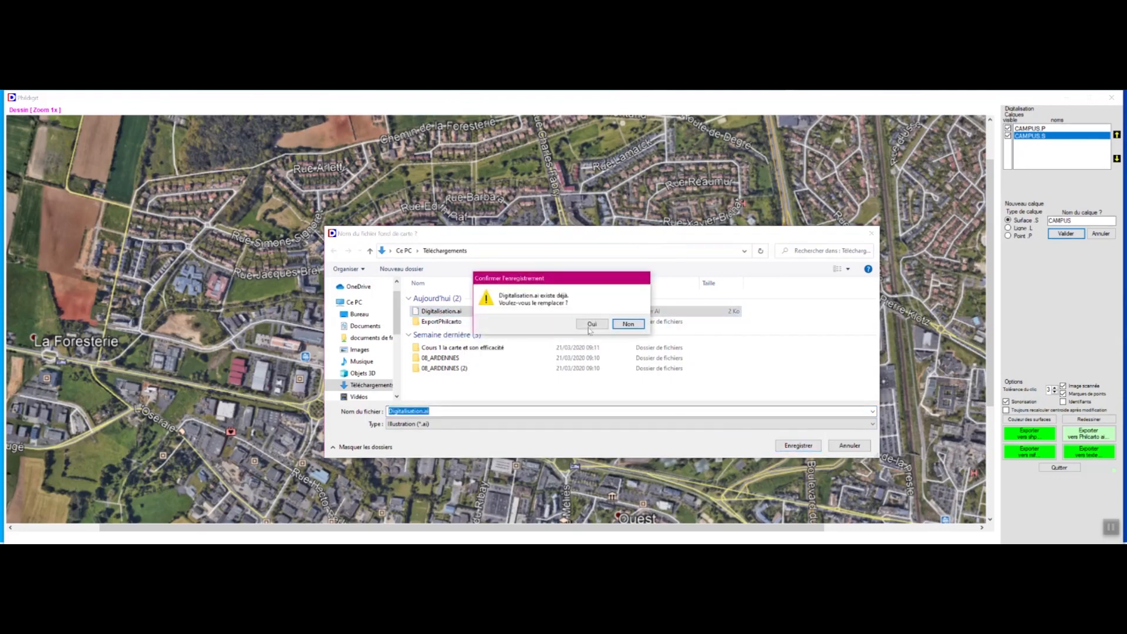
pyautogui.click(590, 324)
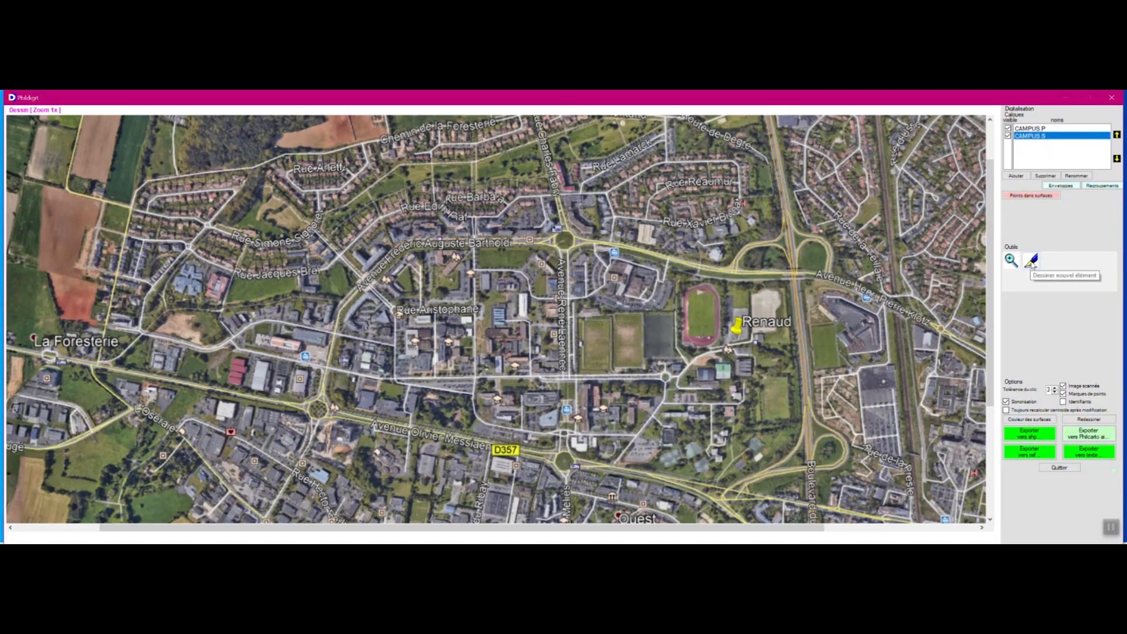
# - Draw surface element A around the block between Avenue Frédéric Auguste Bartholdi, Avenue Olivier Messiaen and Avenue René Laennec, and close its outline
pyautogui.click(1031, 262)
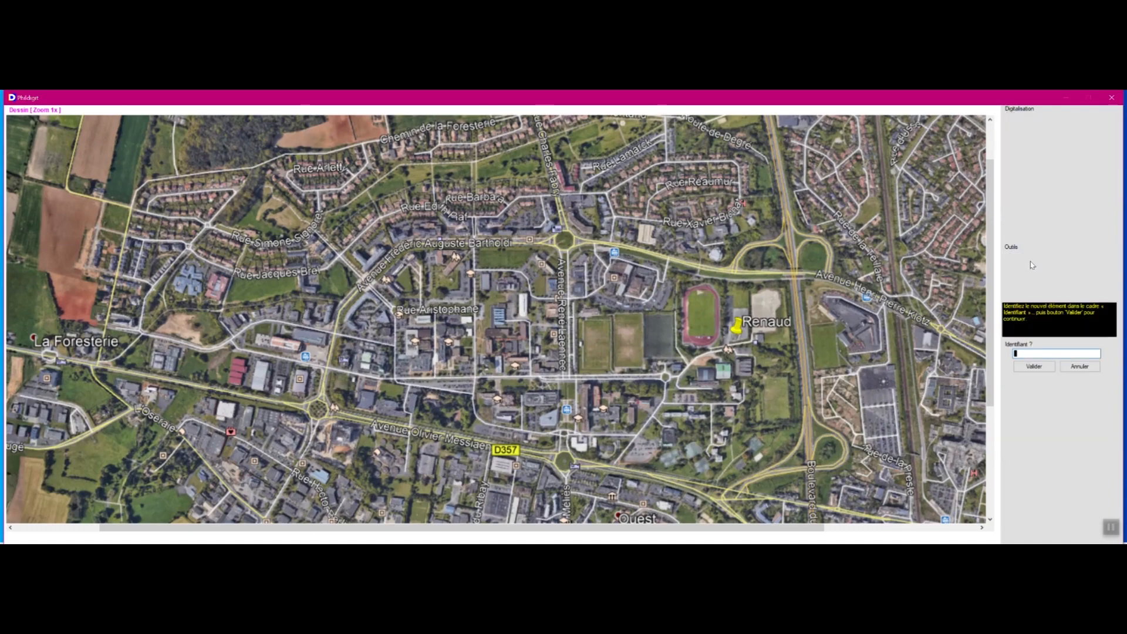
pyautogui.write('A')
pyautogui.click(1034, 367)
pyautogui.click(552, 248)
pyautogui.click(496, 248)
pyautogui.click(424, 249)
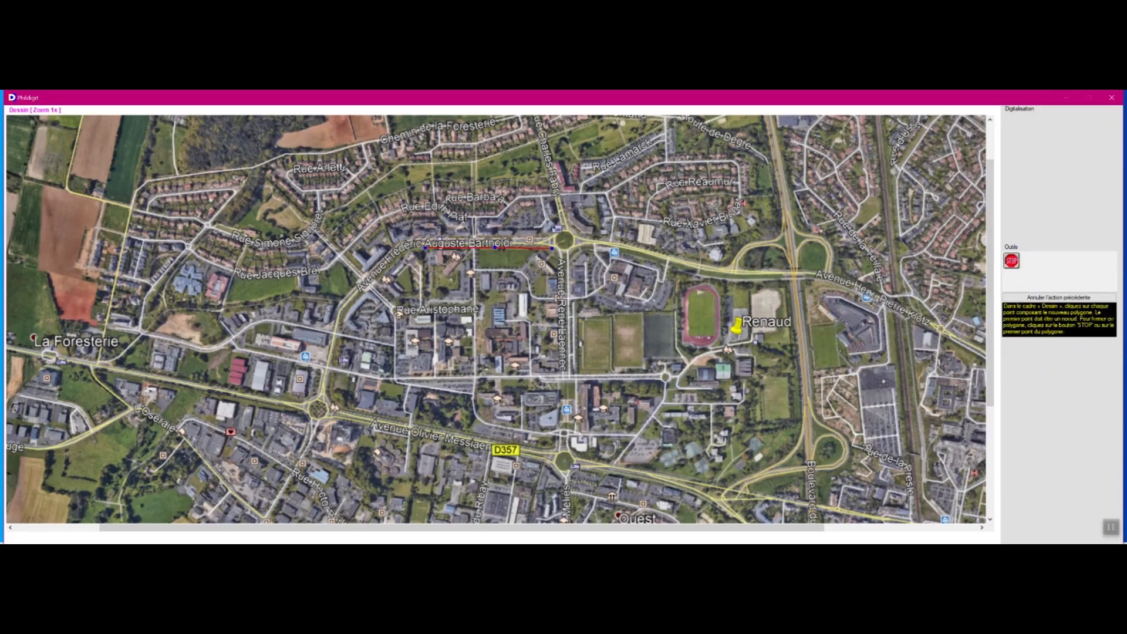
pyautogui.click(384, 274)
pyautogui.click(346, 308)
pyautogui.click(333, 382)
pyautogui.click(333, 399)
pyautogui.click(553, 248)
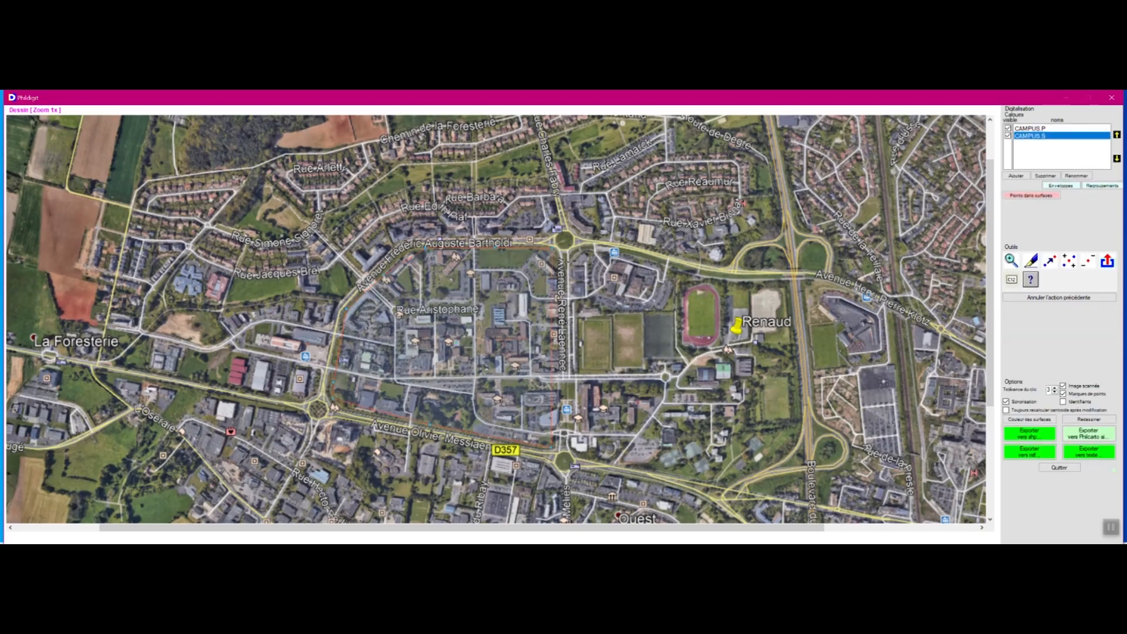
# - Inspect the CAMPUS.P and CAMPUS.S layers separately by toggling their visibility
pyautogui.click(1008, 137)
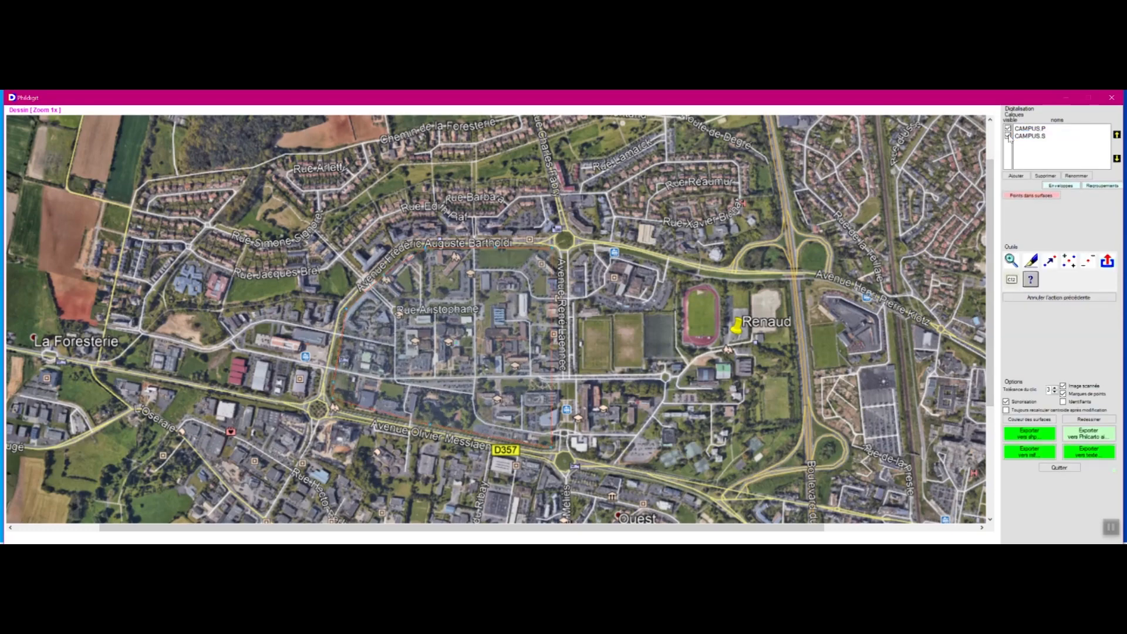
pyautogui.click(1009, 136)
pyautogui.click(1008, 137)
pyautogui.click(1007, 129)
pyautogui.click(1008, 137)
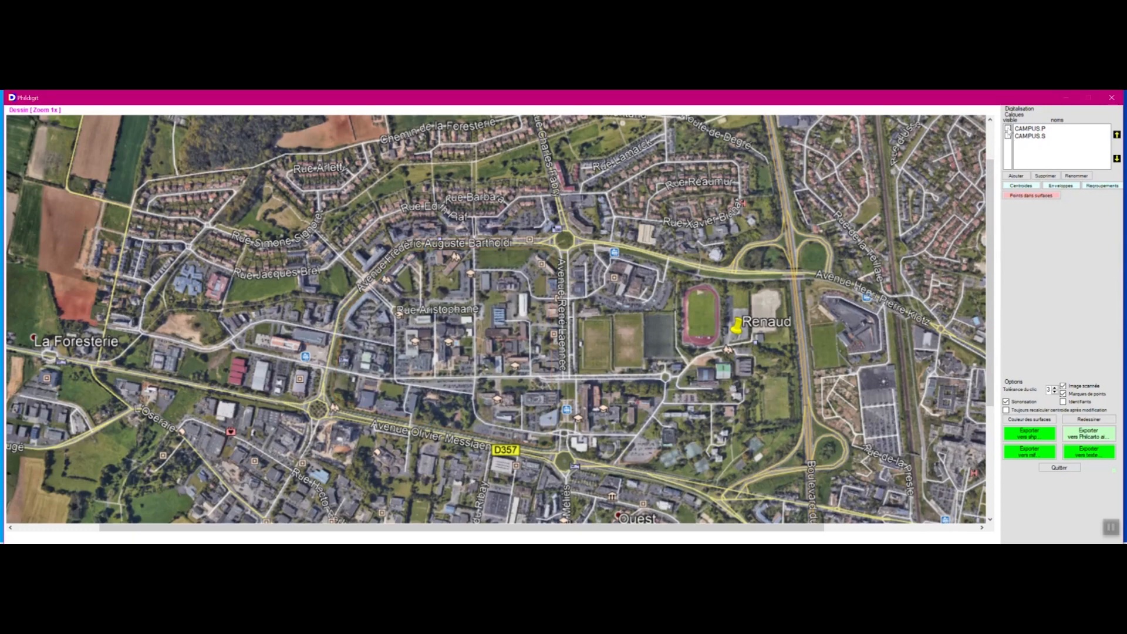
pyautogui.click(1022, 131)
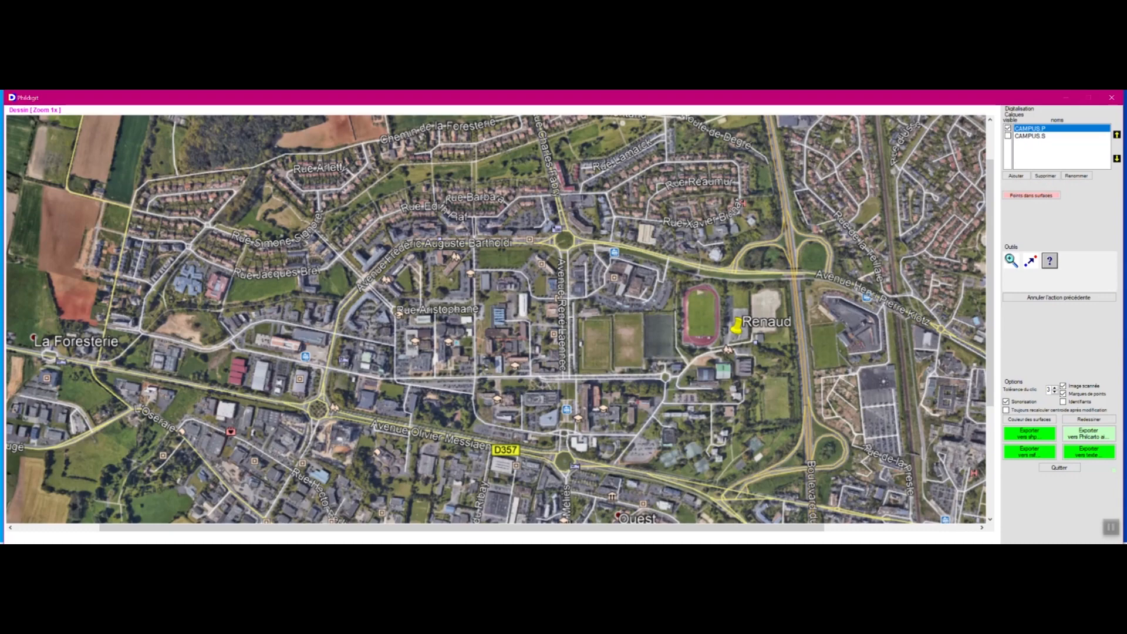
pyautogui.click(1008, 136)
# - Draw surface element B in the CAMPUS.S layer around the sports-ground block east of Avenue René Laennec, following the surrounding roads to a closed outline
pyautogui.click(1015, 135)
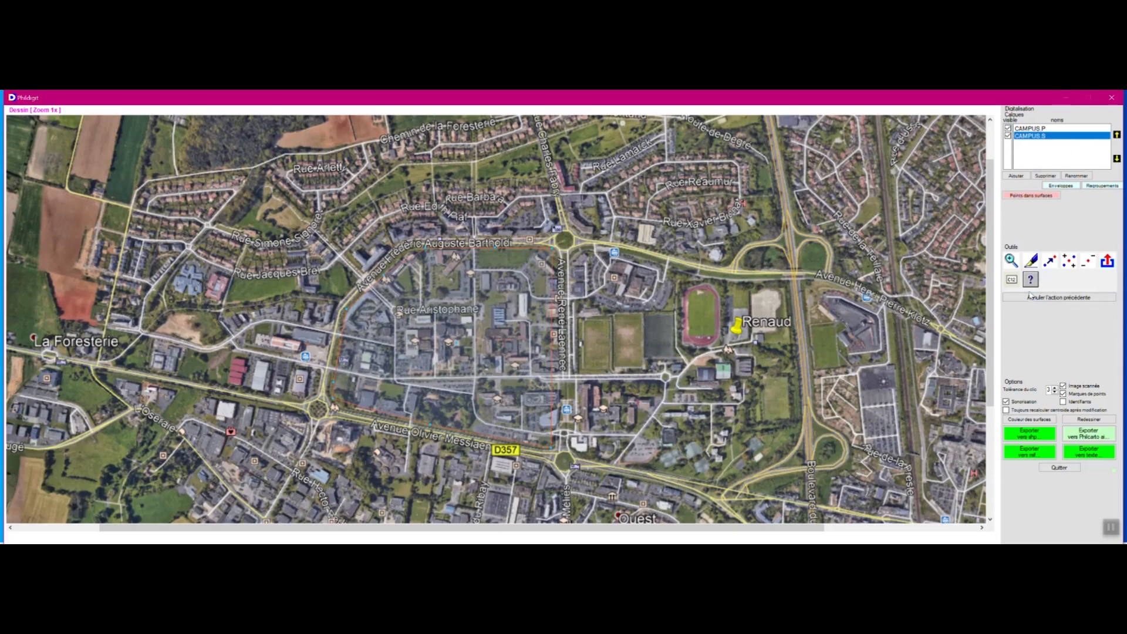
pyautogui.click(1030, 260)
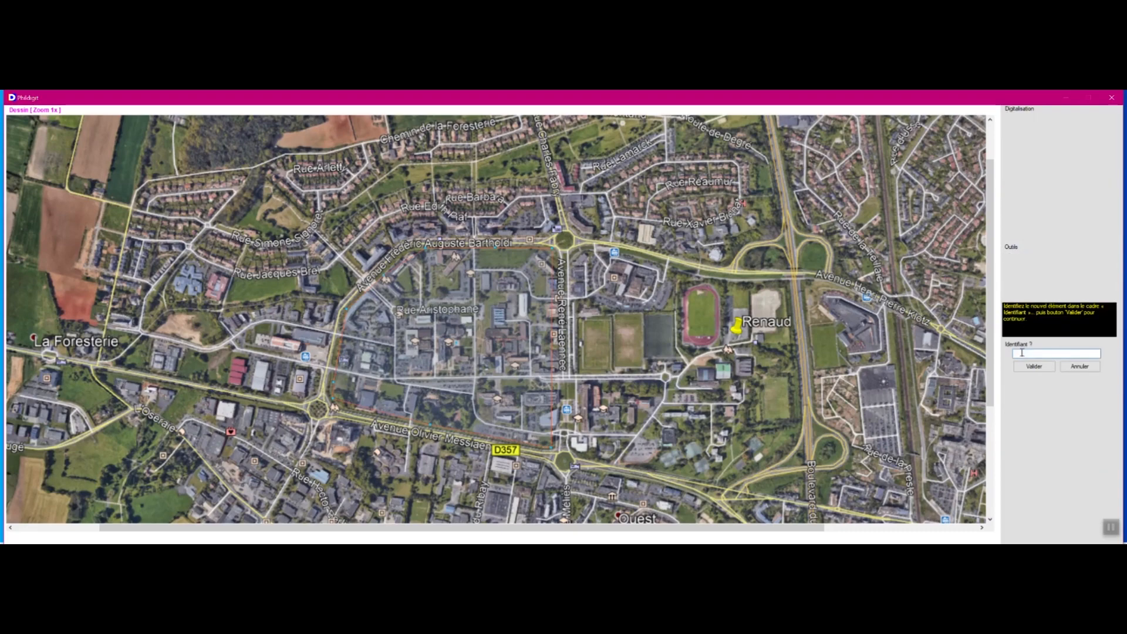
pyautogui.write('B')
pyautogui.click(1033, 366)
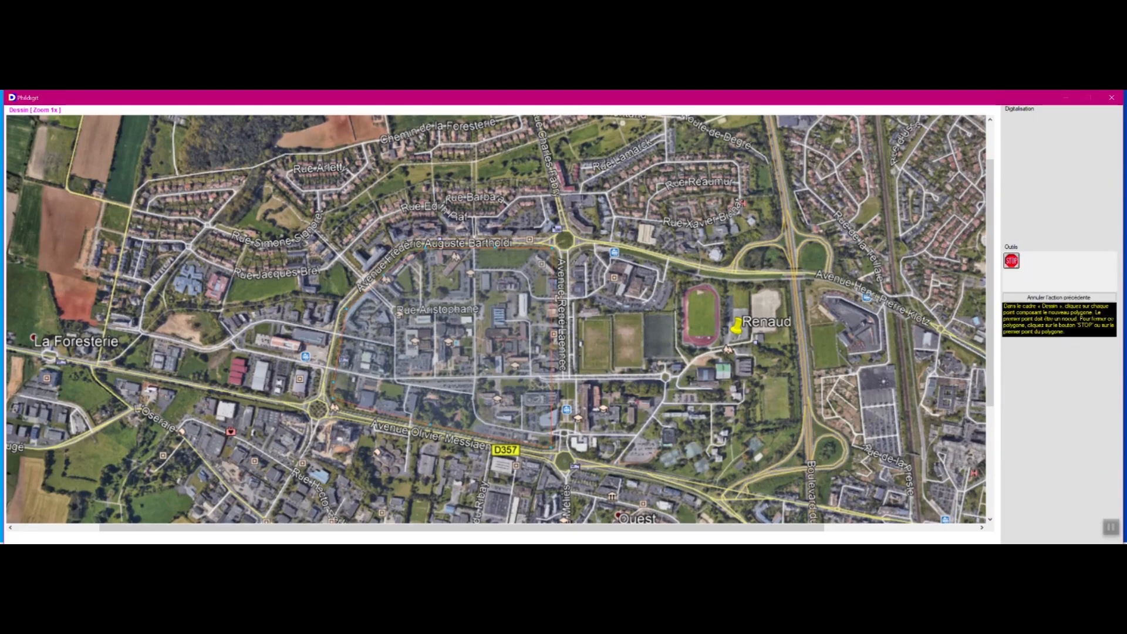
pyautogui.click(573, 249)
pyautogui.click(574, 316)
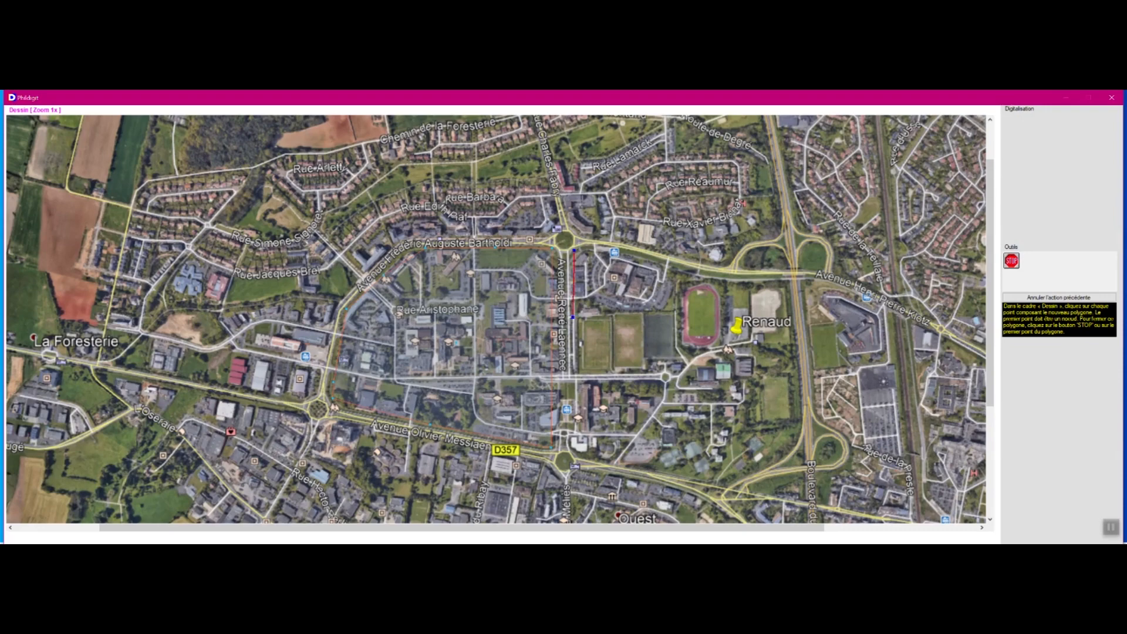
pyautogui.click(580, 419)
pyautogui.click(576, 448)
pyautogui.click(684, 477)
pyautogui.click(753, 479)
pyautogui.click(788, 455)
pyautogui.click(803, 426)
pyautogui.click(800, 385)
pyautogui.click(789, 279)
pyautogui.click(690, 269)
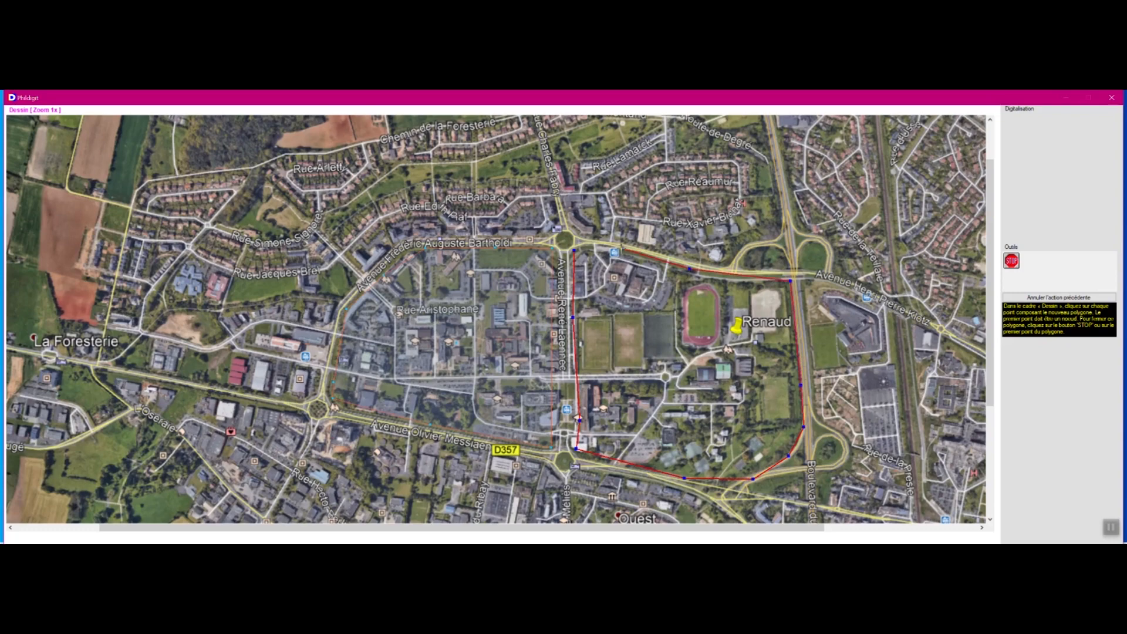
pyautogui.click(574, 251)
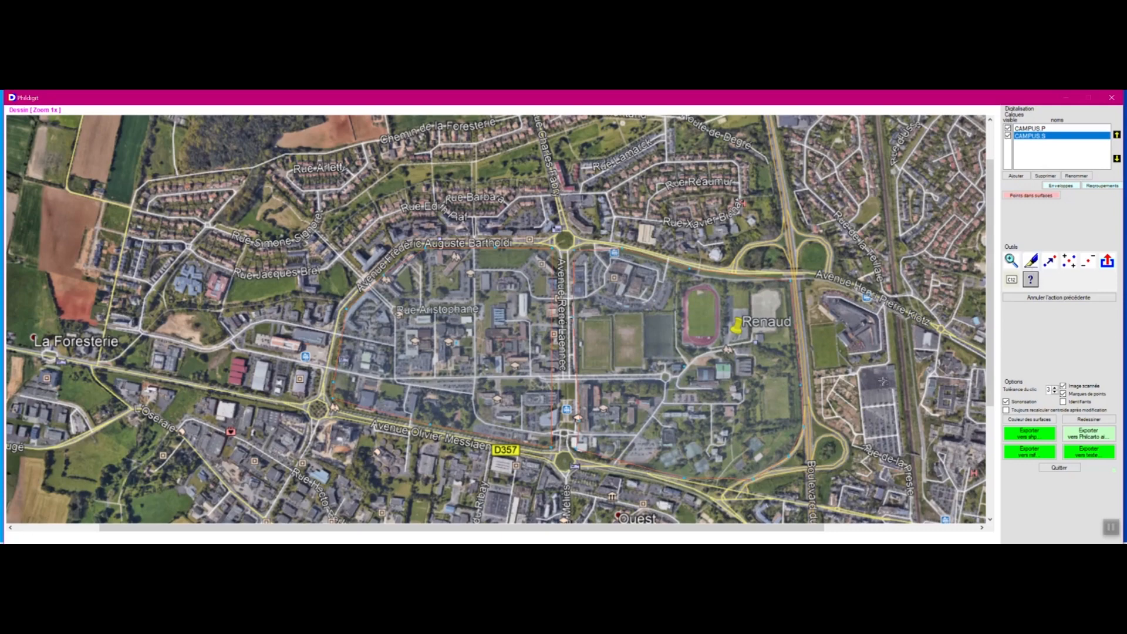
# - Draw surface element C in the CAMPUS.S layer around the built-up block south of Avenue Olivier Messiaen and west of Ouest, closing its outline
pyautogui.moveTo(989, 344); pyautogui.dragTo(984, 417)
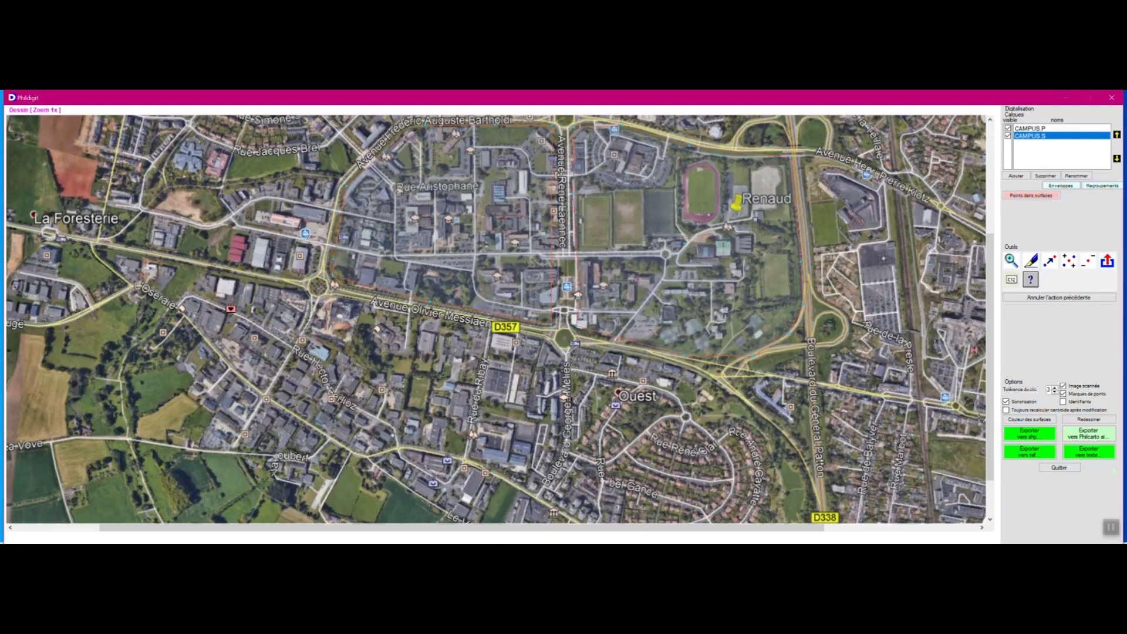
pyautogui.click(1031, 260)
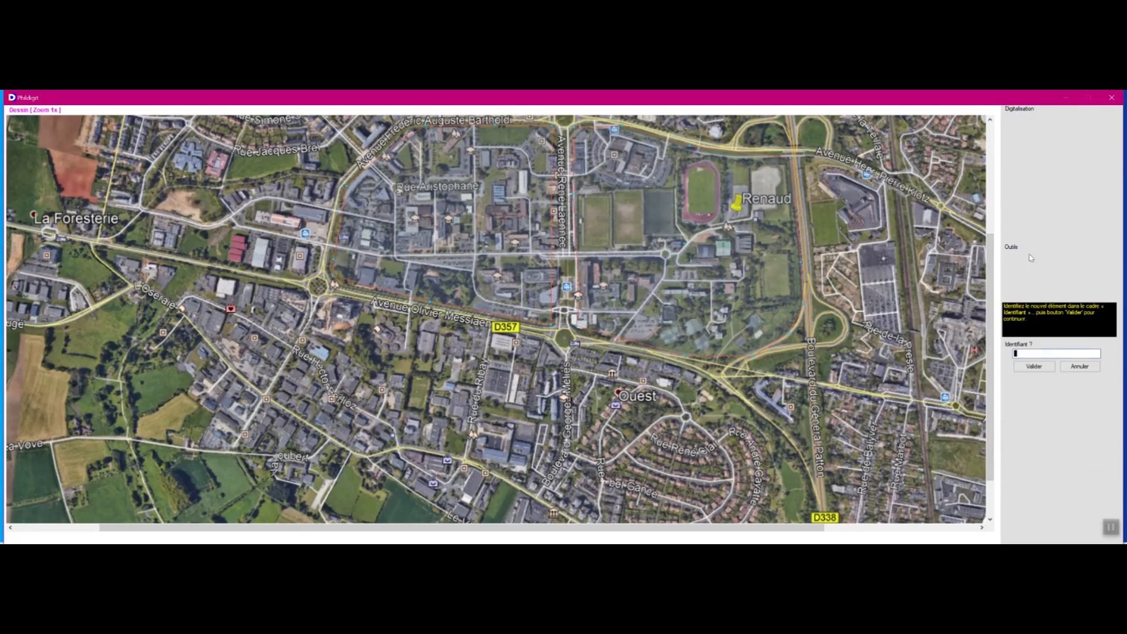
pyautogui.write('C')
pyautogui.click(1034, 366)
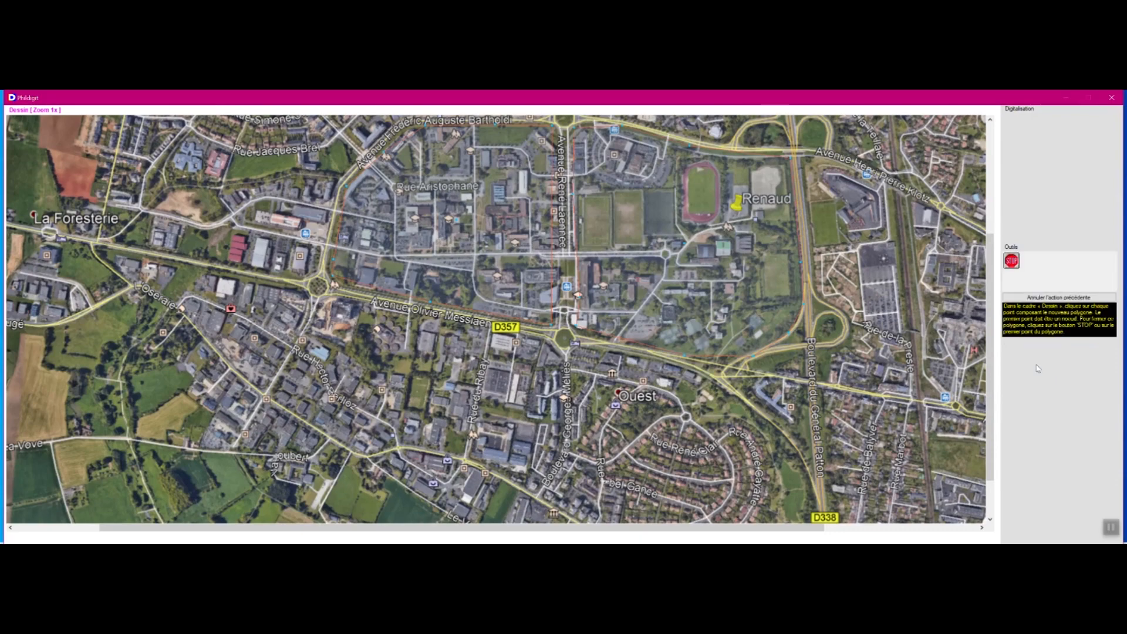
pyautogui.click(327, 296)
pyautogui.click(306, 331)
pyautogui.click(269, 394)
pyautogui.click(350, 446)
pyautogui.click(380, 447)
pyautogui.click(412, 444)
pyautogui.click(474, 460)
pyautogui.click(539, 496)
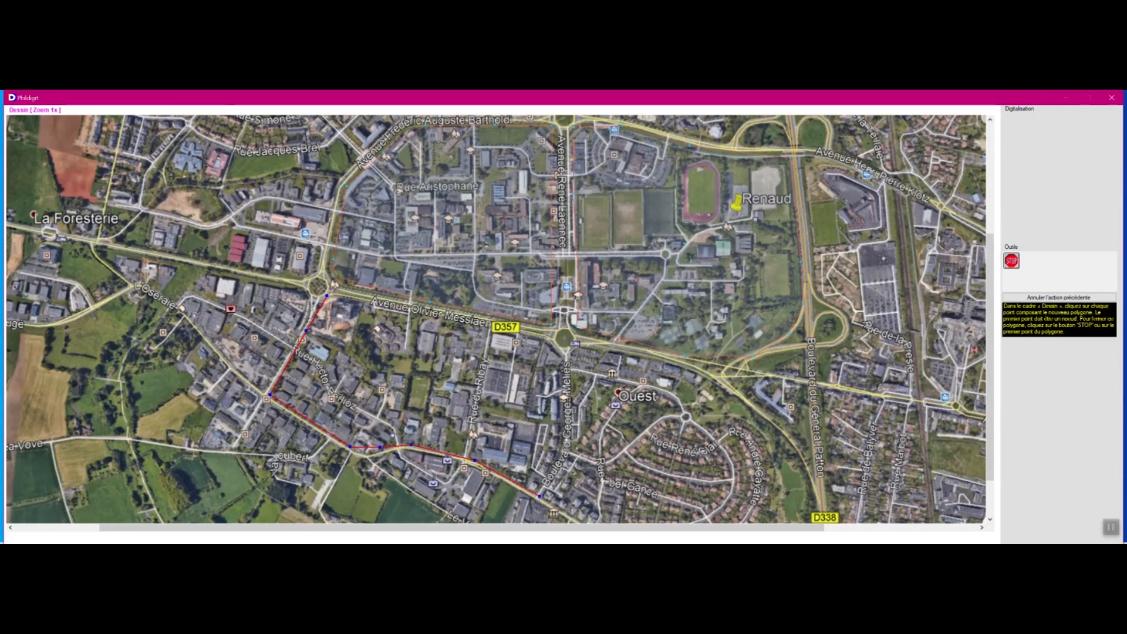
pyautogui.click(597, 516)
pyautogui.click(606, 491)
pyautogui.click(602, 468)
pyautogui.click(573, 452)
pyautogui.click(566, 390)
pyautogui.click(558, 361)
pyautogui.click(516, 337)
pyautogui.click(443, 323)
pyautogui.click(376, 307)
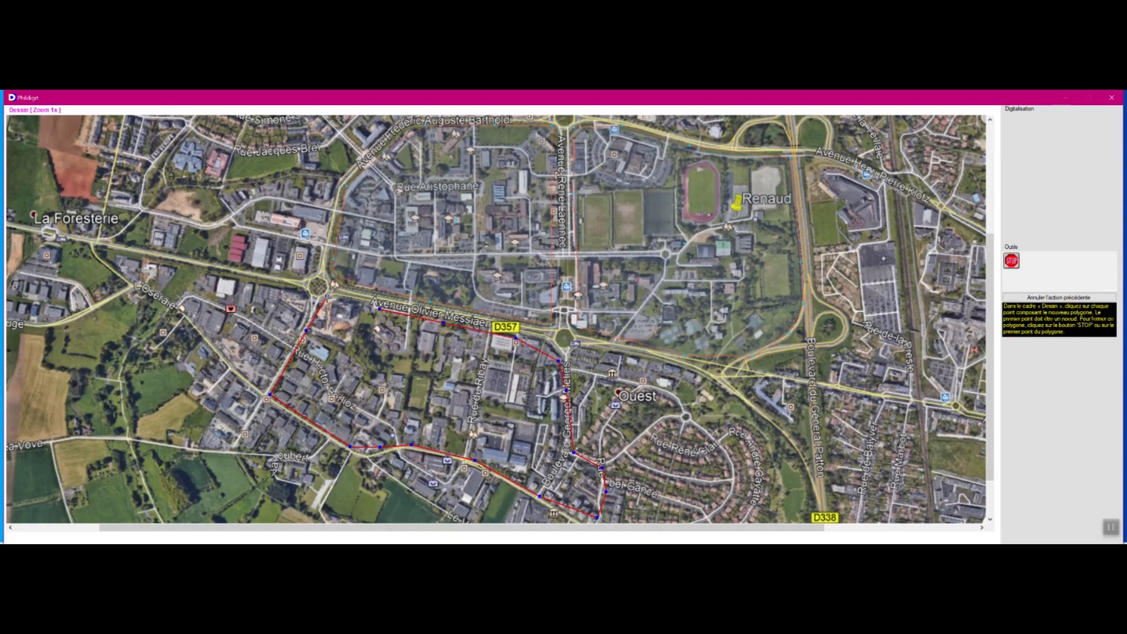
pyautogui.click(327, 296)
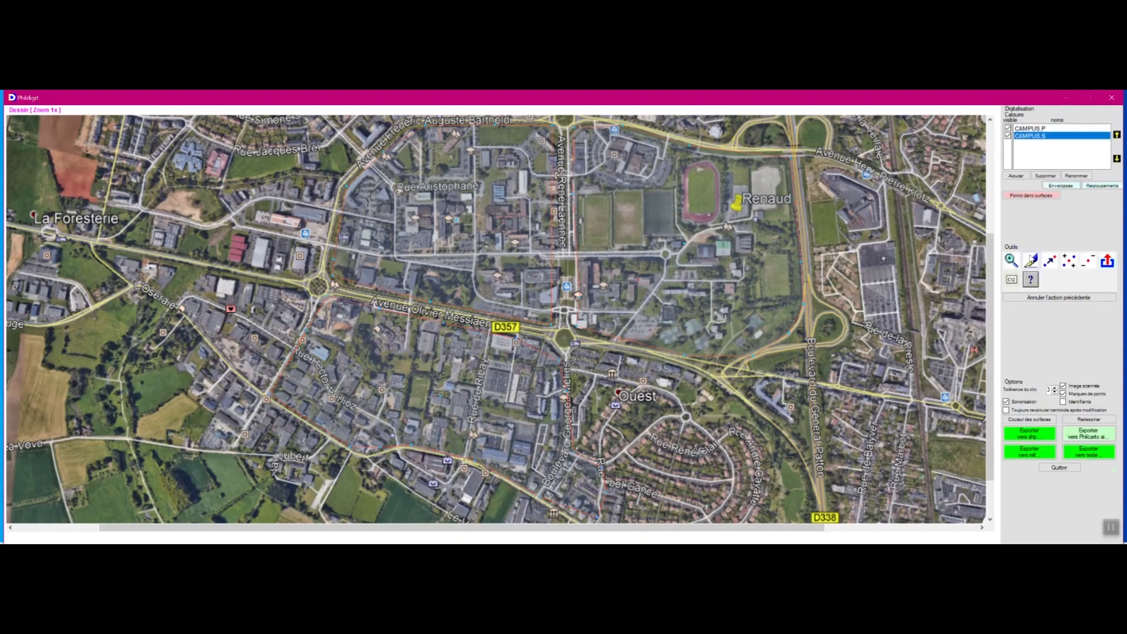
# - Add a new layer of type Point named FAMILLES
pyautogui.click(1017, 176)
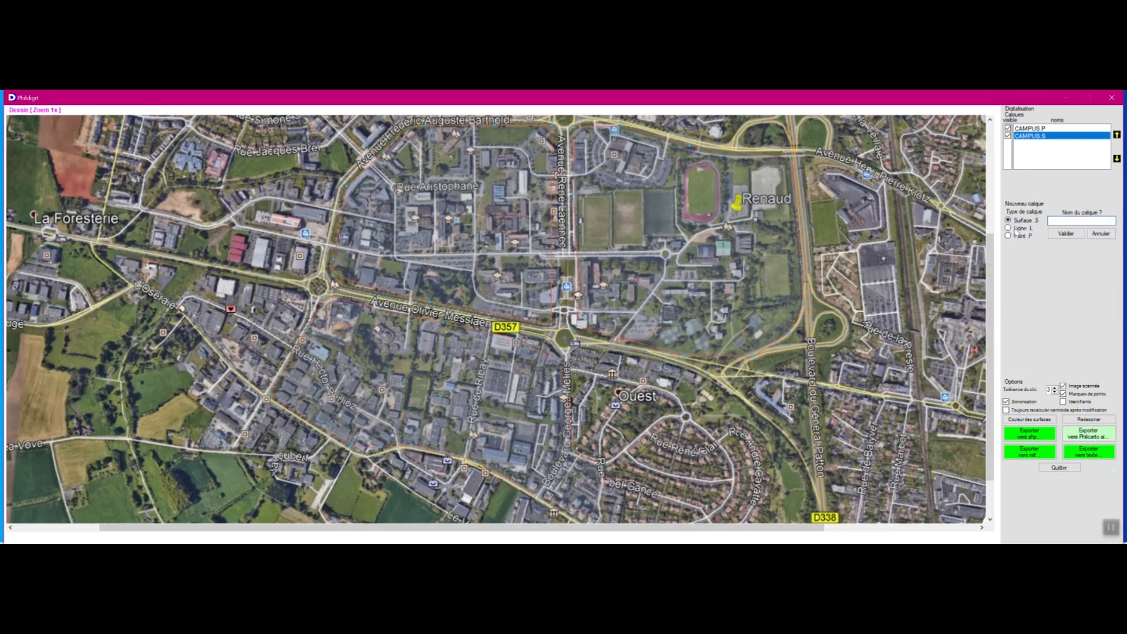
pyautogui.click(1054, 221)
pyautogui.write('FAMILLES')
pyautogui.click(1065, 233)
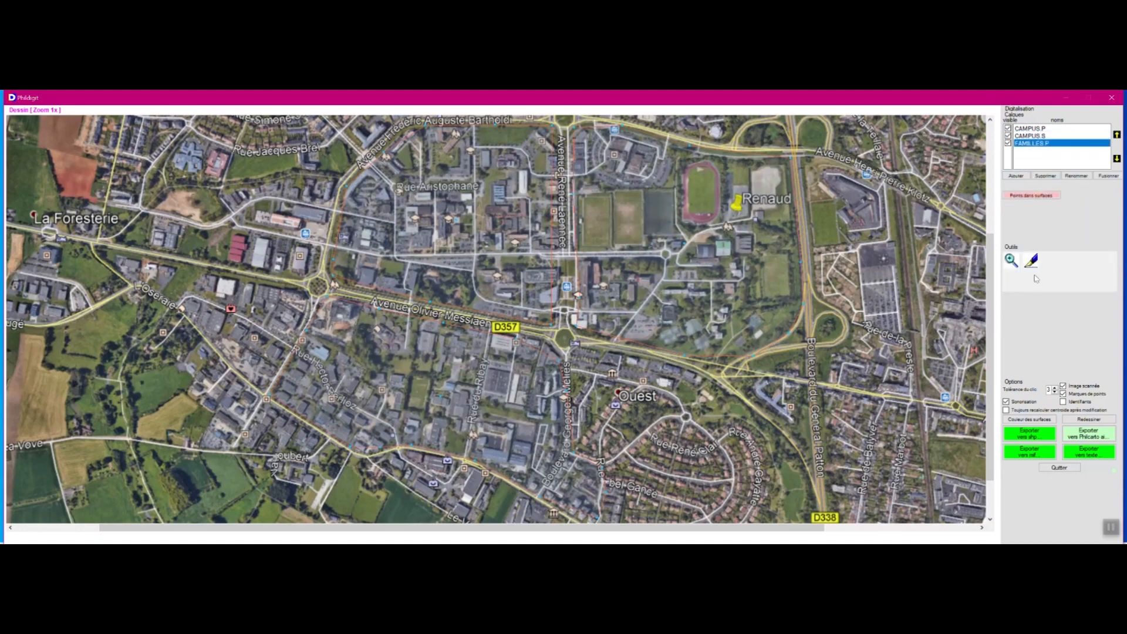
# - Add two points to the FAMILLES.P layer, the first south-east of Rue Aristophane, entering each family's name as its identifier
pyautogui.click(1031, 261)
pyautogui.write('ELSA')
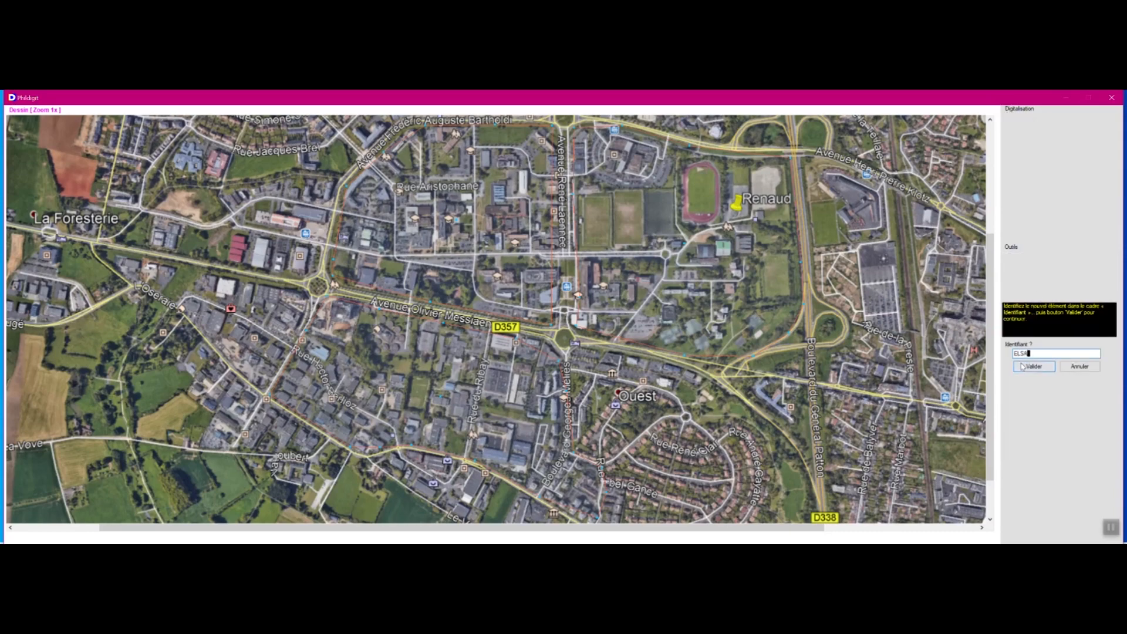
pyautogui.click(1033, 366)
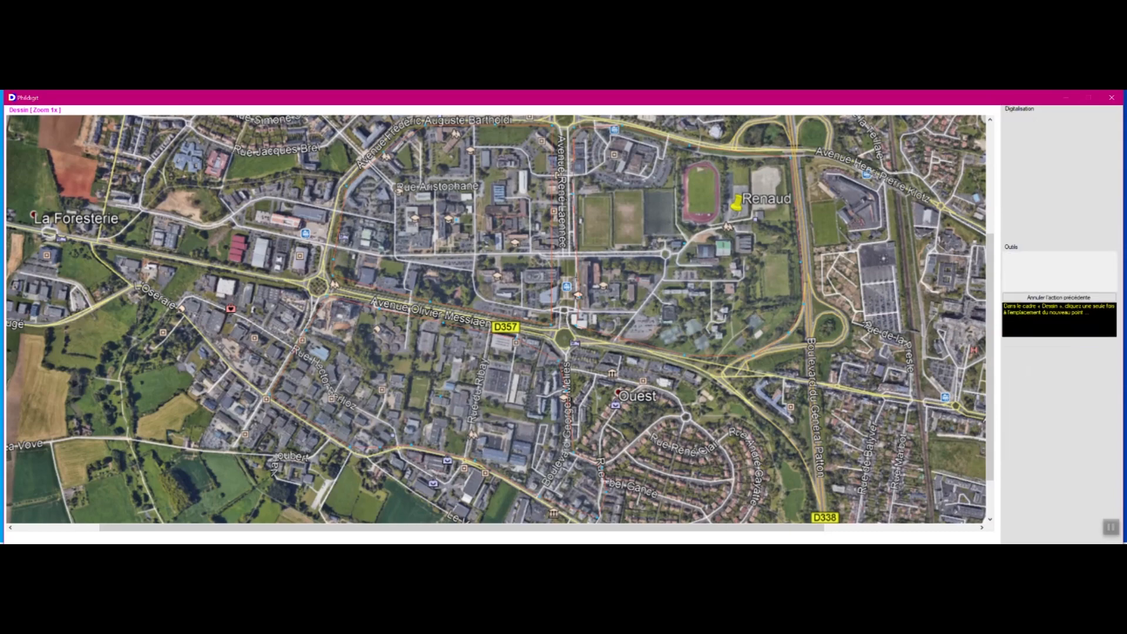
pyautogui.click(475, 240)
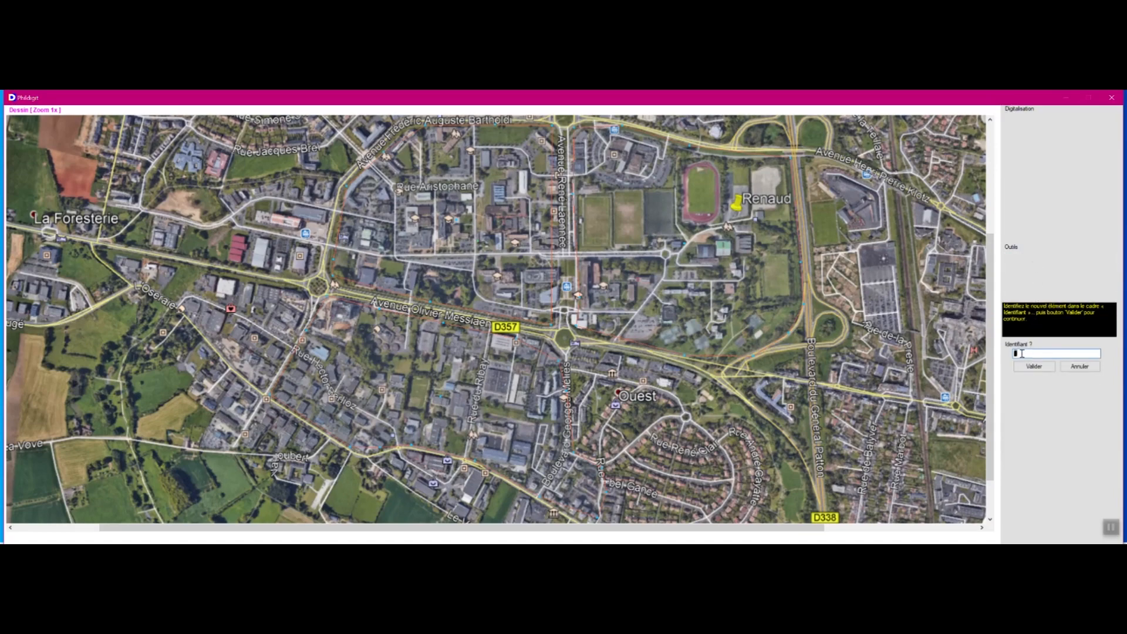
pyautogui.write('RENAUD')
pyautogui.click(1026, 368)
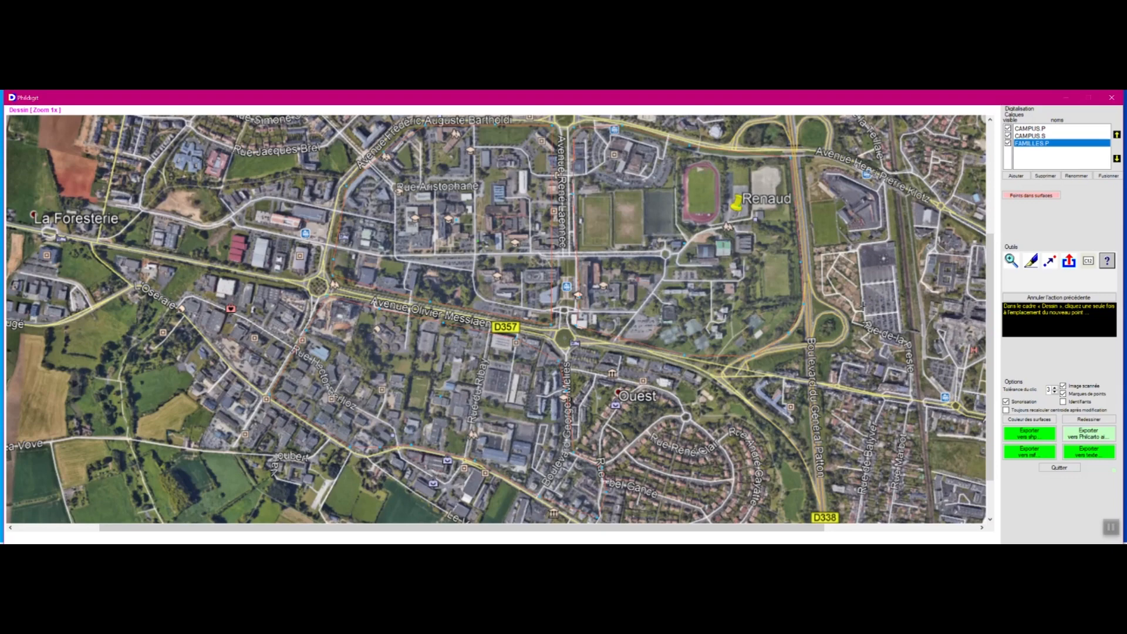
# - Export the digitised layers to Philcarto .ai format and close Phildigit
pyautogui.click(1088, 434)
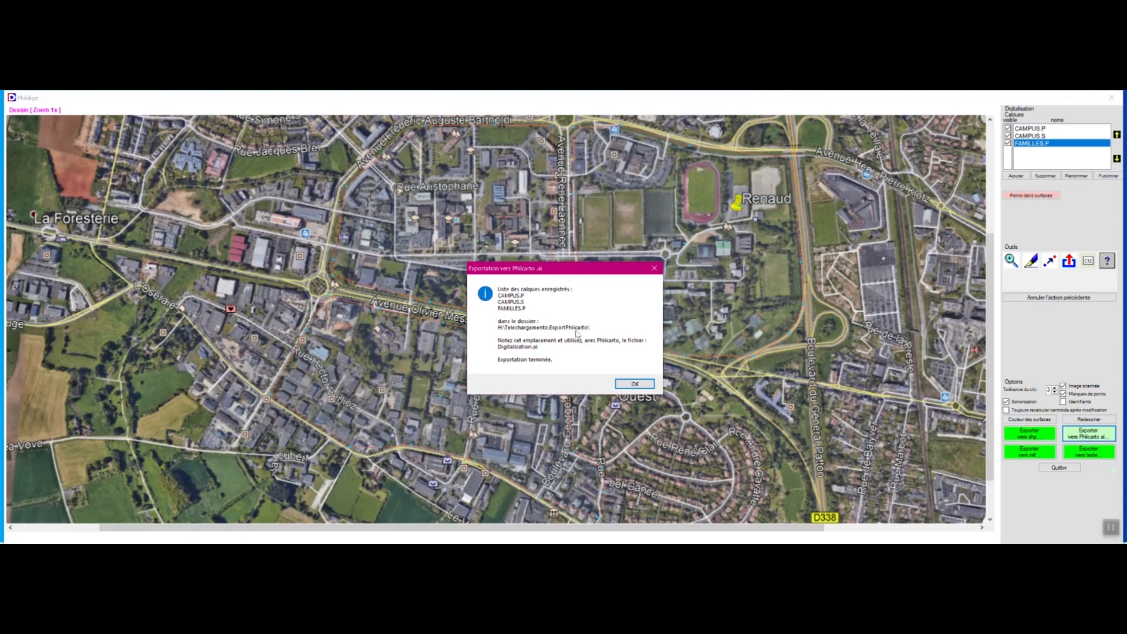
pyautogui.click(635, 384)
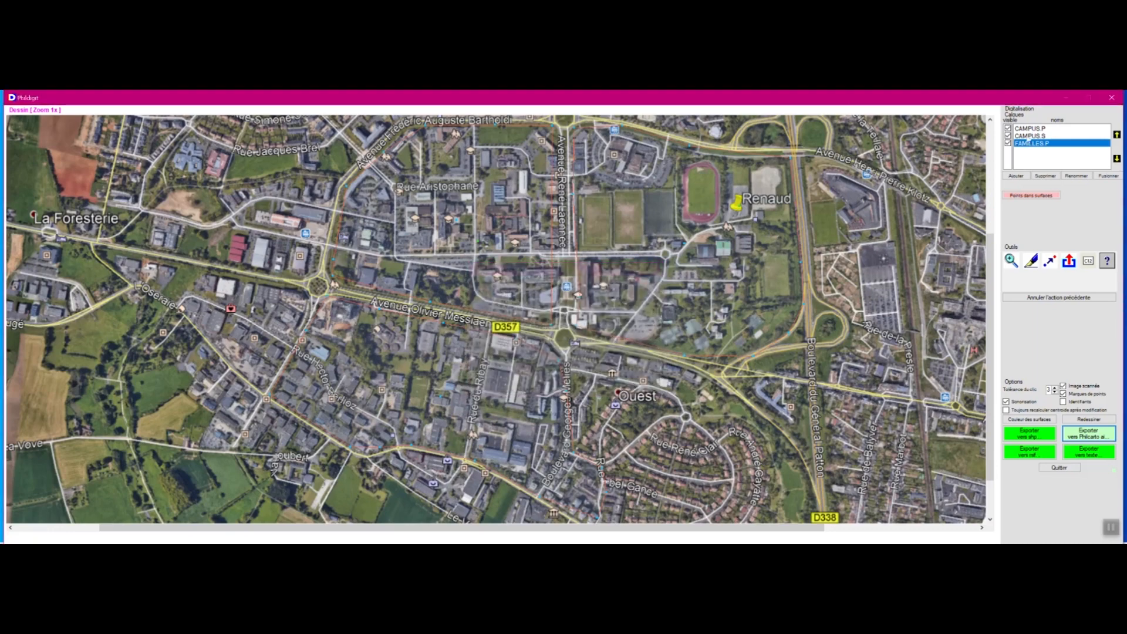
pyautogui.click(1112, 99)
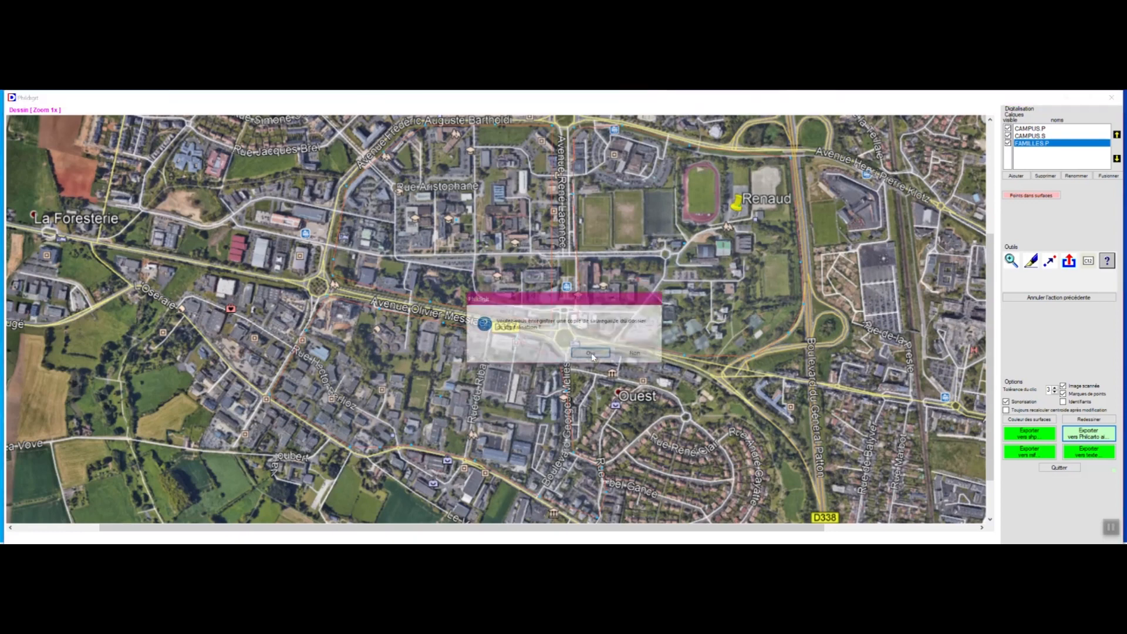
pyautogui.click(636, 354)
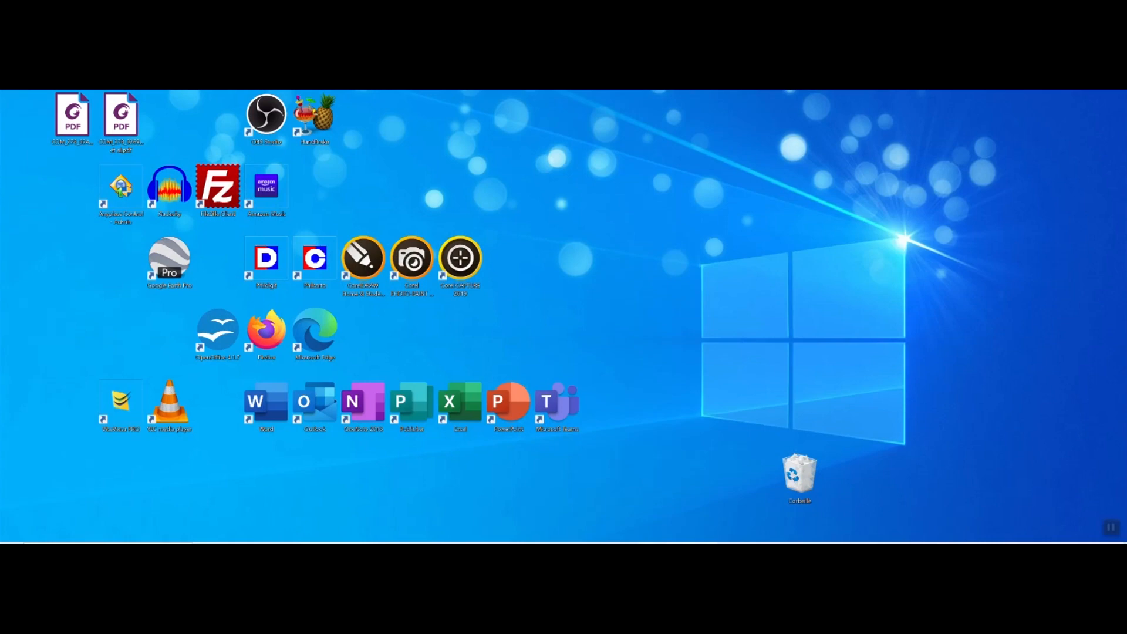
# - Launch Philcarto, accept its licence and load Digitalisation.ai from the ExportPhilcarto folder in Téléchargements as the base map
pyautogui.doubleClick(320, 273)
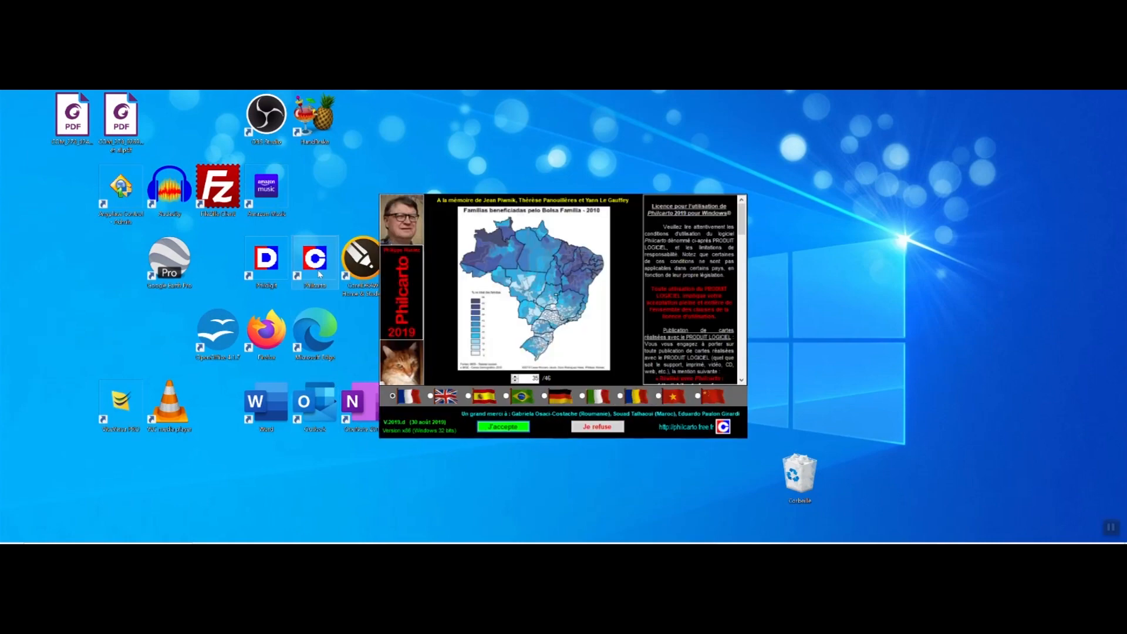
pyautogui.click(503, 426)
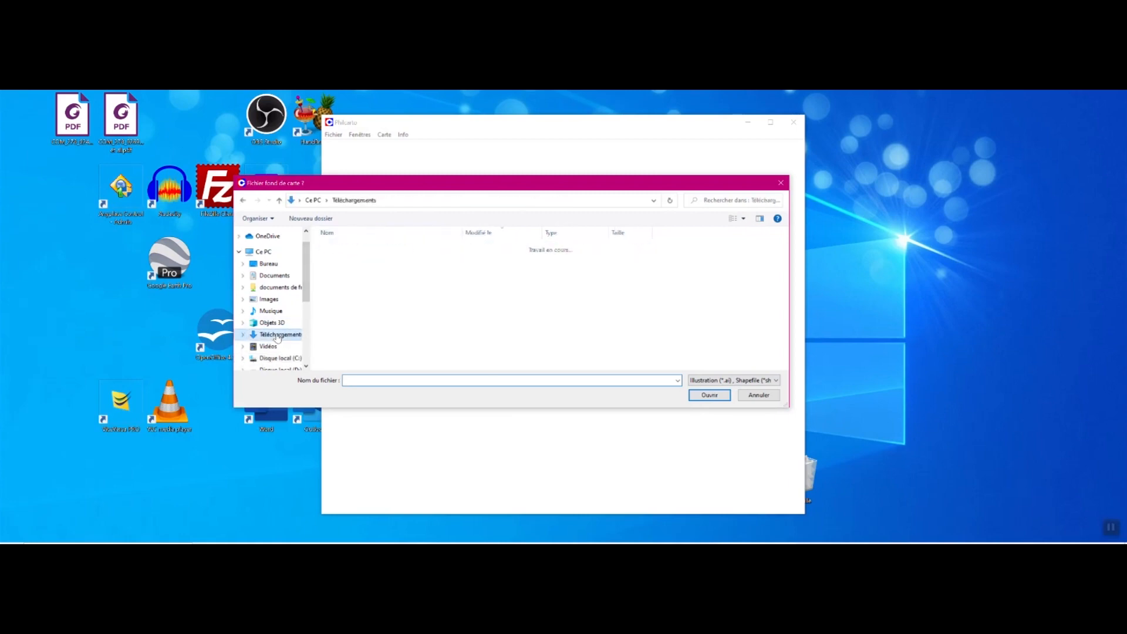
pyautogui.click(278, 334)
pyautogui.doubleClick(354, 273)
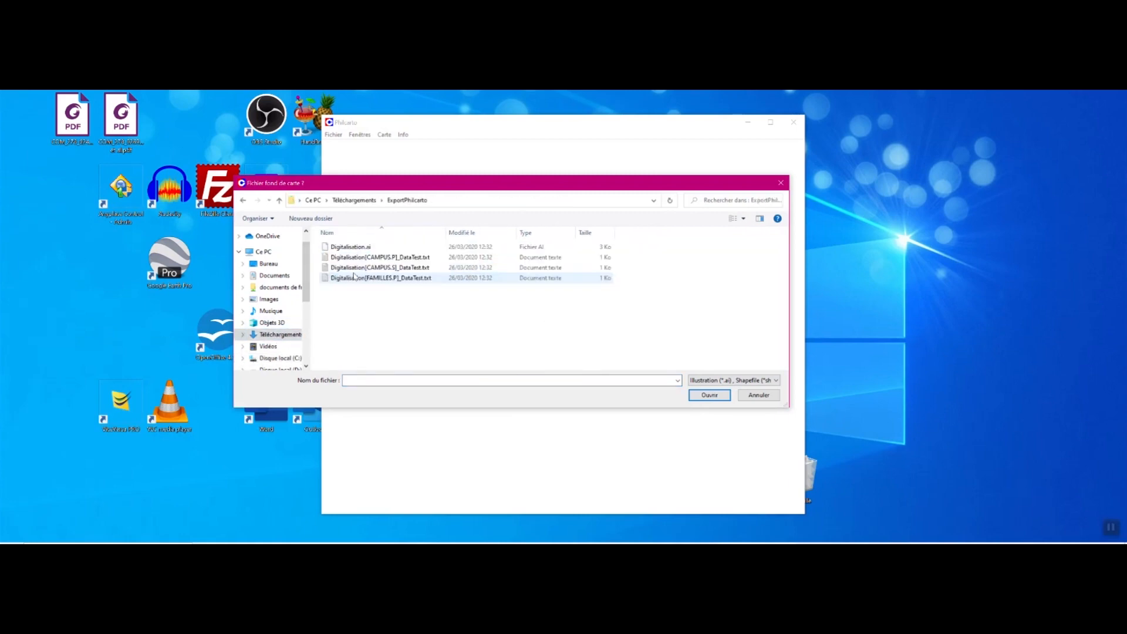
pyautogui.click(356, 247)
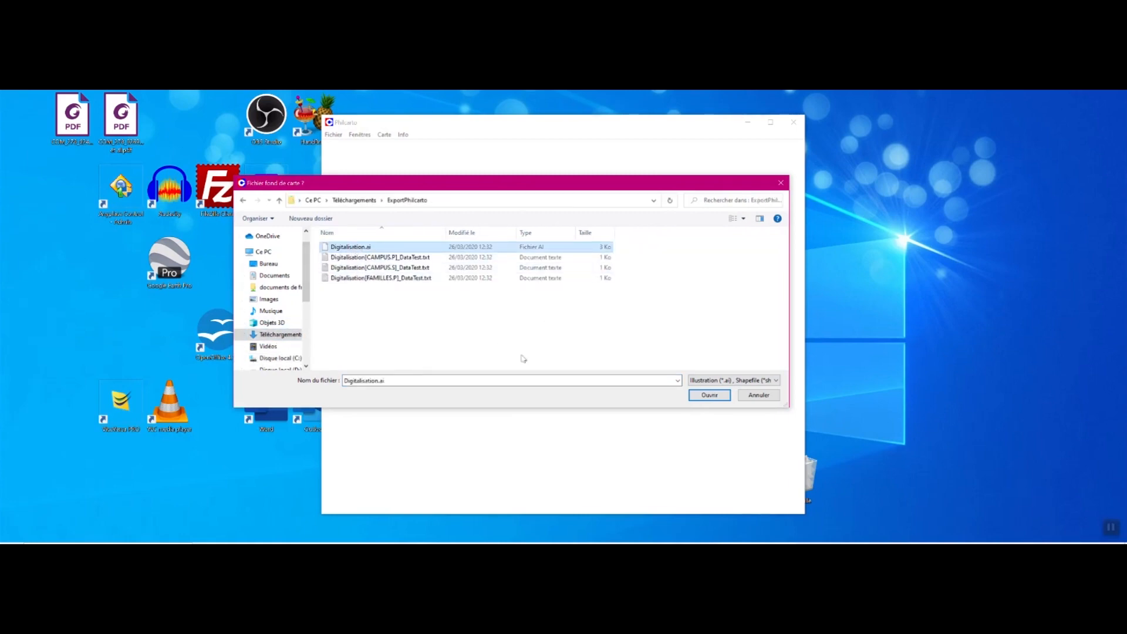
pyautogui.click(708, 397)
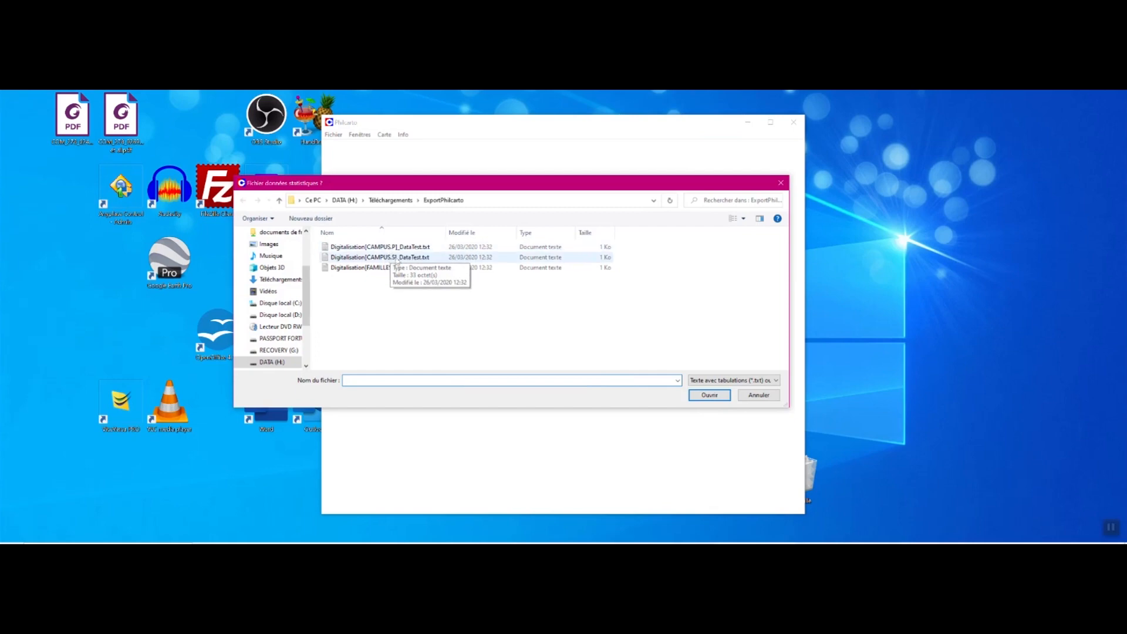
# - Load Digitalisation[CAMPUS.S]_DataTest.txt as the statistical data file, keeping the Points variable as a quantity
pyautogui.click(401, 258)
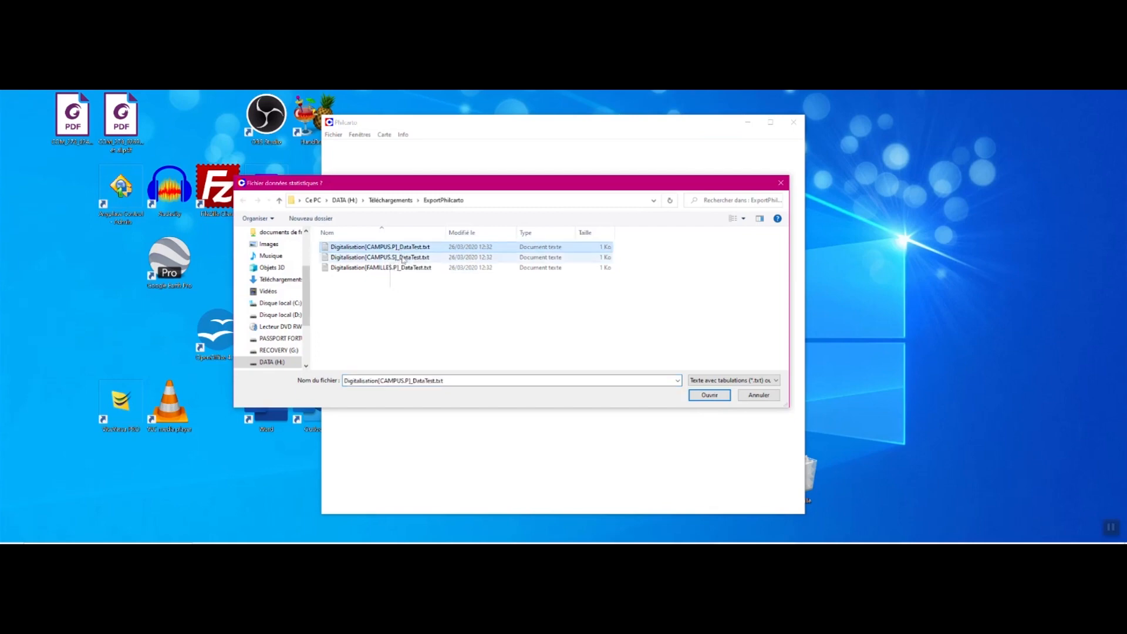
pyautogui.click(407, 268)
pyautogui.click(410, 258)
pyautogui.click(413, 248)
pyautogui.click(412, 255)
pyautogui.click(411, 248)
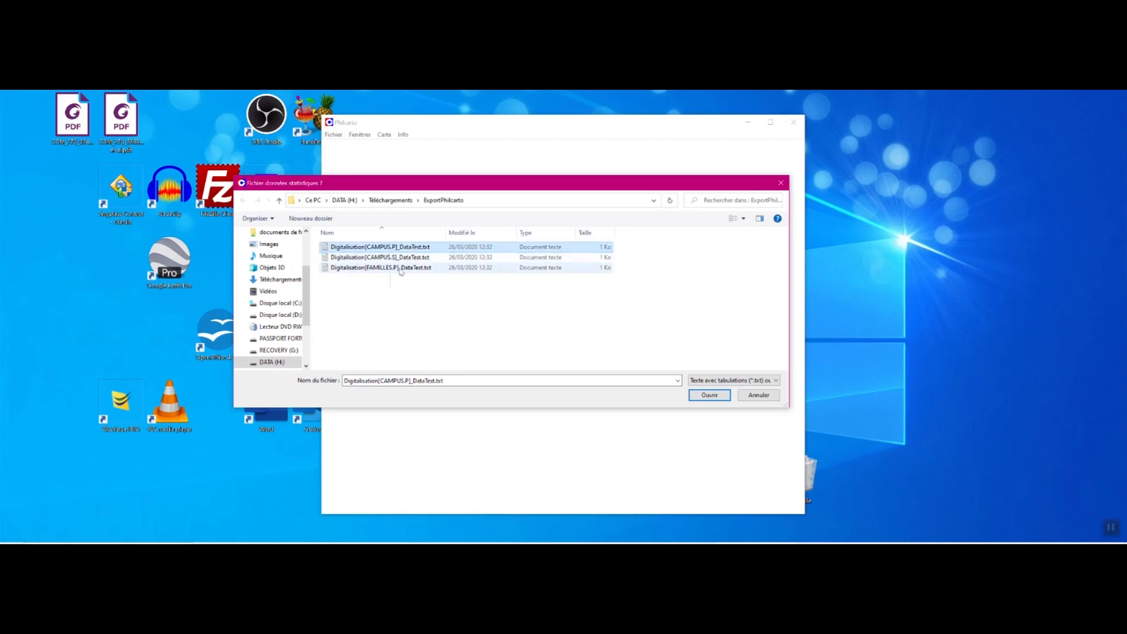
pyautogui.click(388, 269)
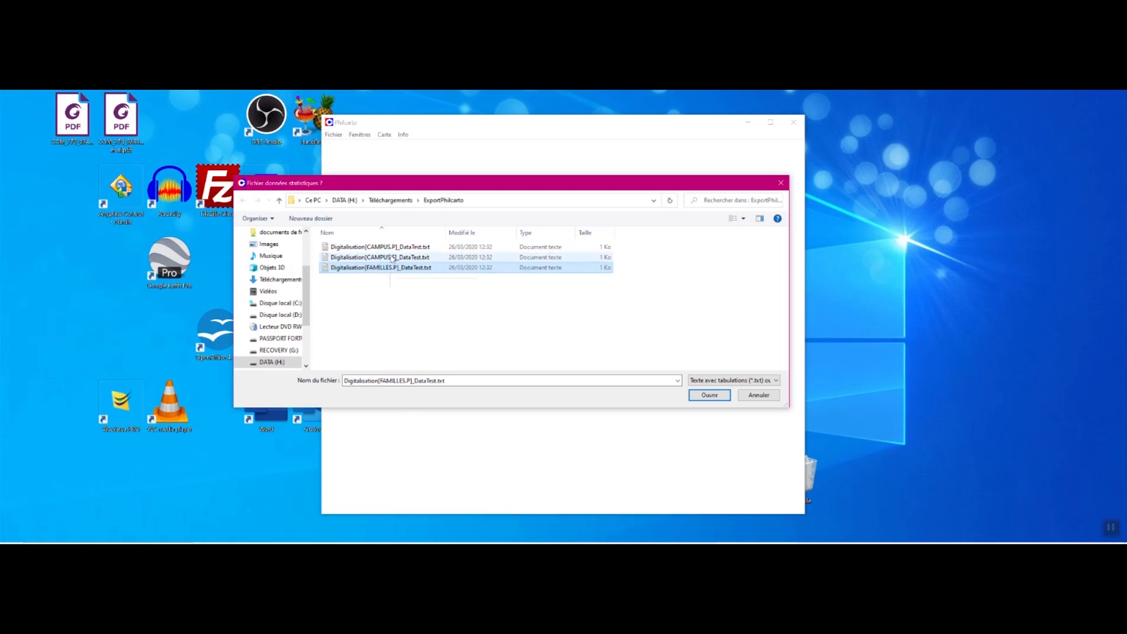
pyautogui.click(392, 258)
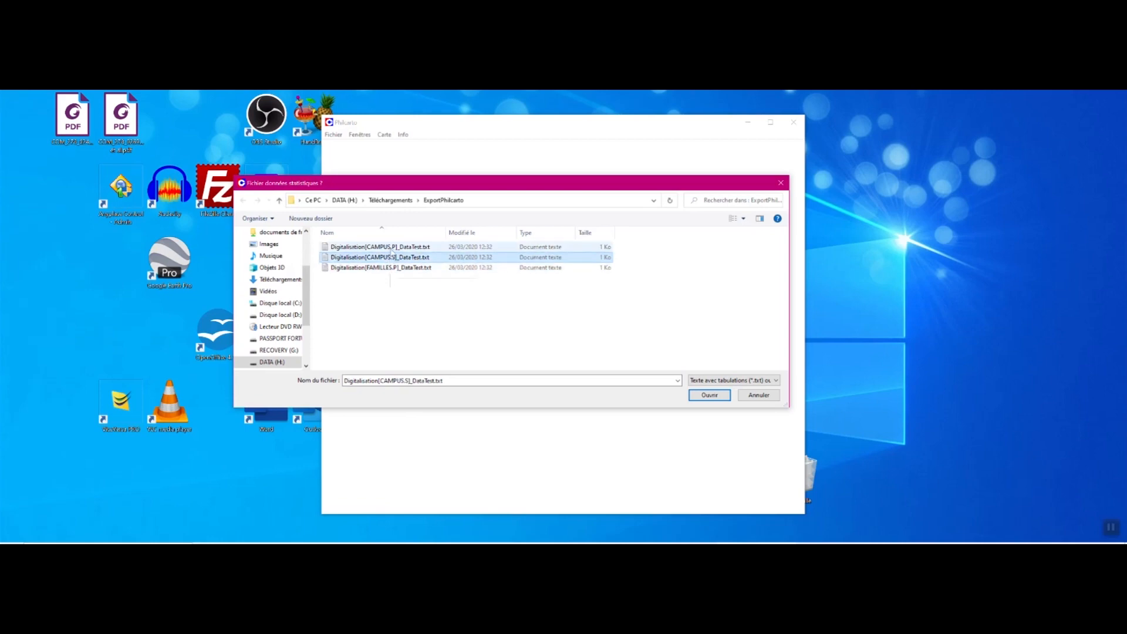
pyautogui.click(392, 248)
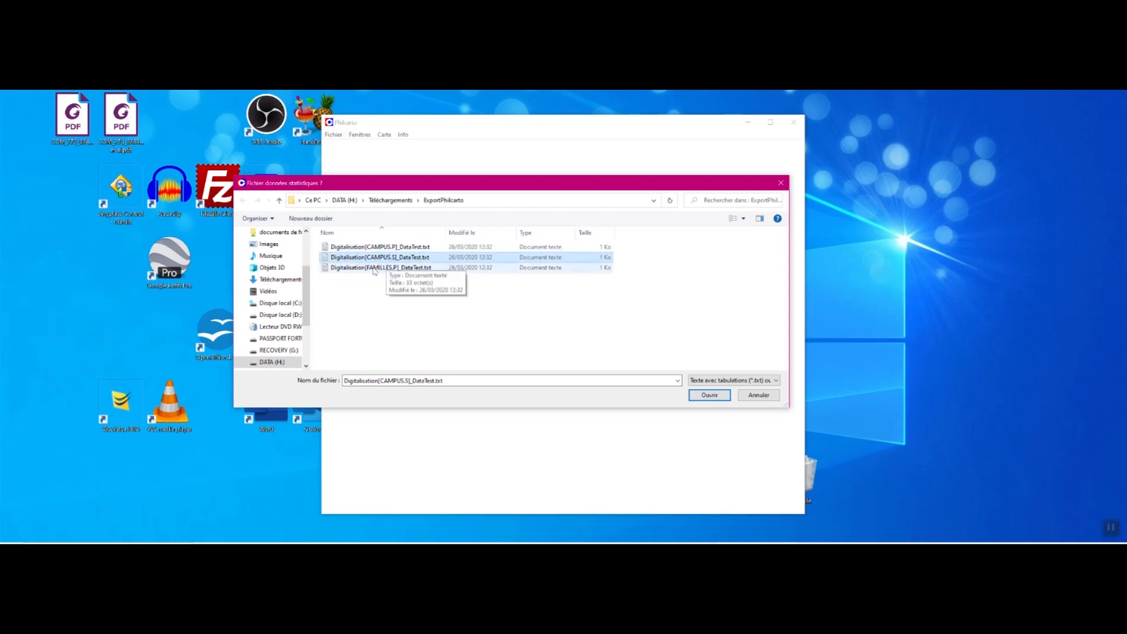
pyautogui.click(390, 258)
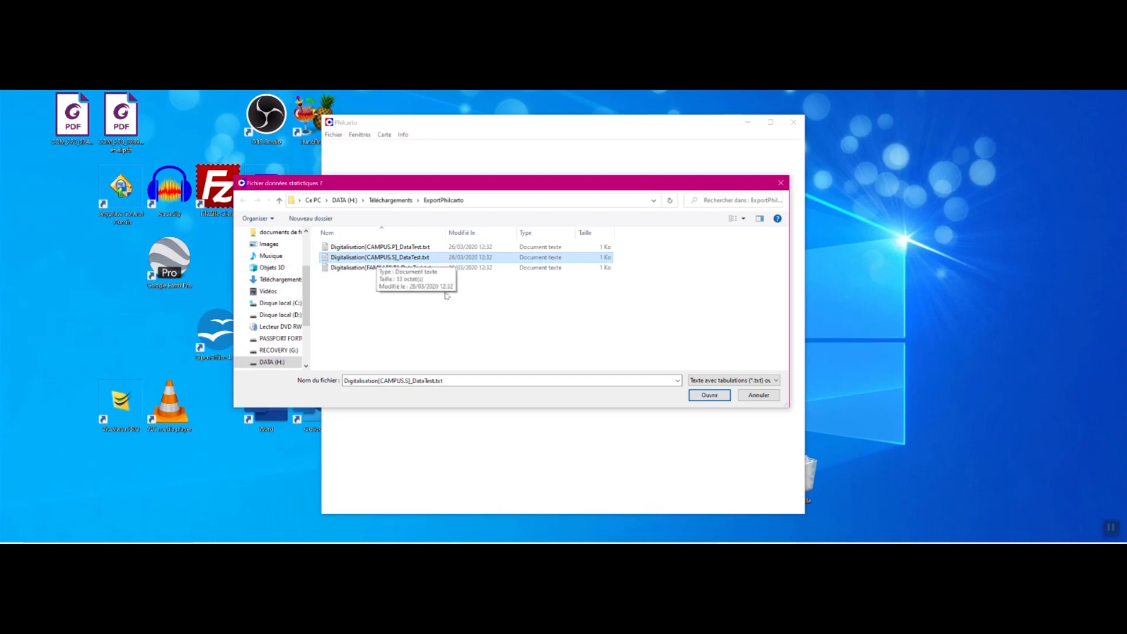
pyautogui.click(709, 397)
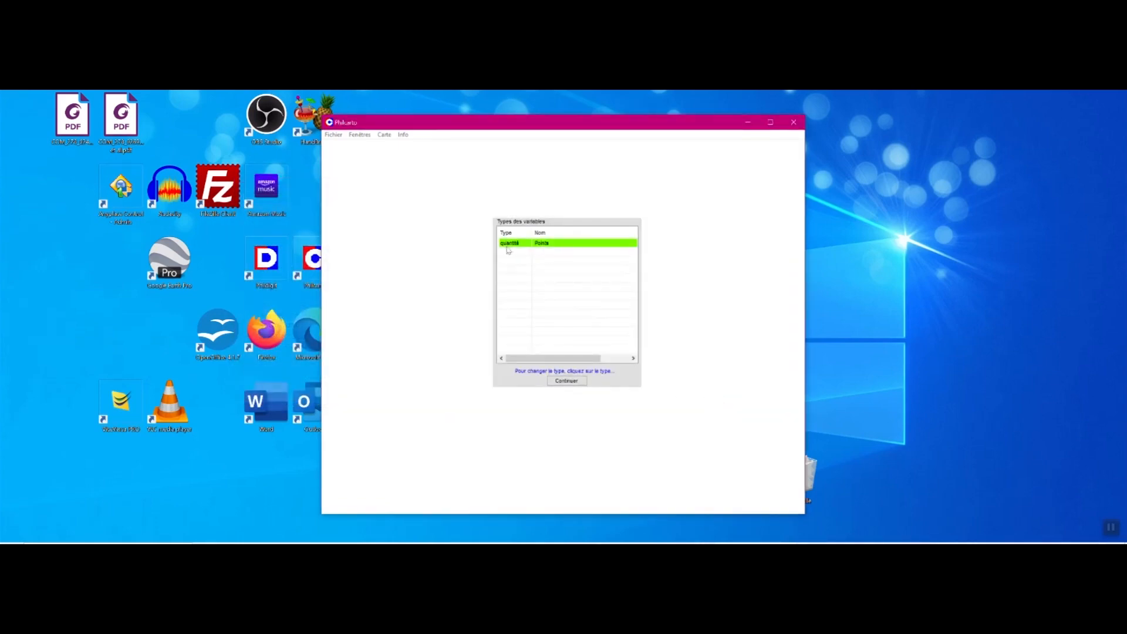
pyautogui.click(566, 382)
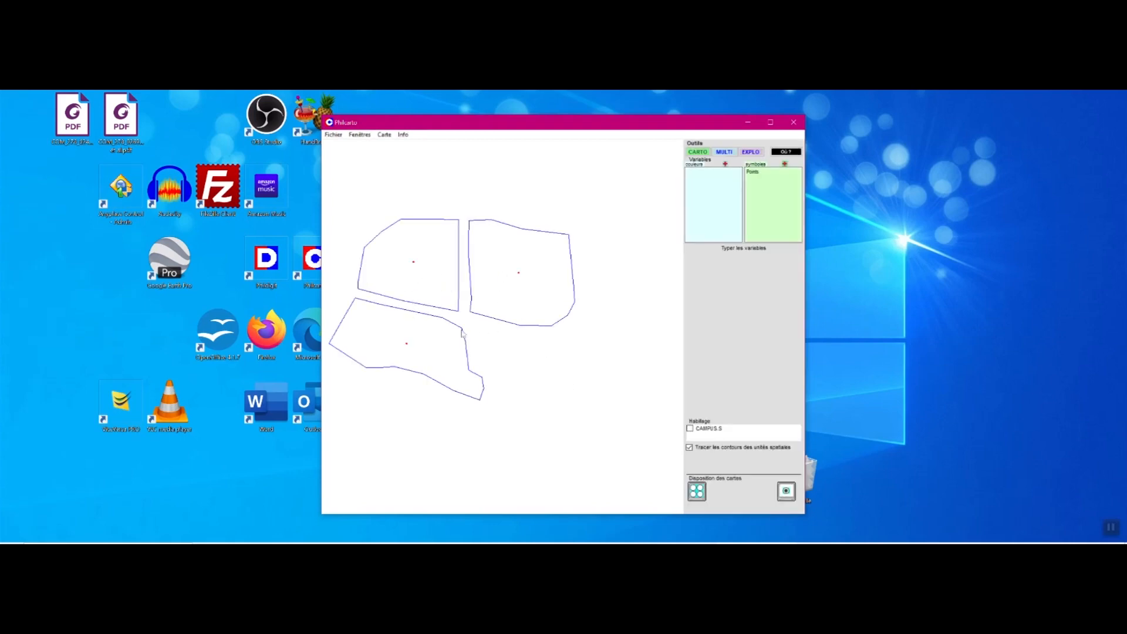
# - Map the Points variable as proportional circles, and return to the CARTO variable selection with Points selected
pyautogui.click(752, 173)
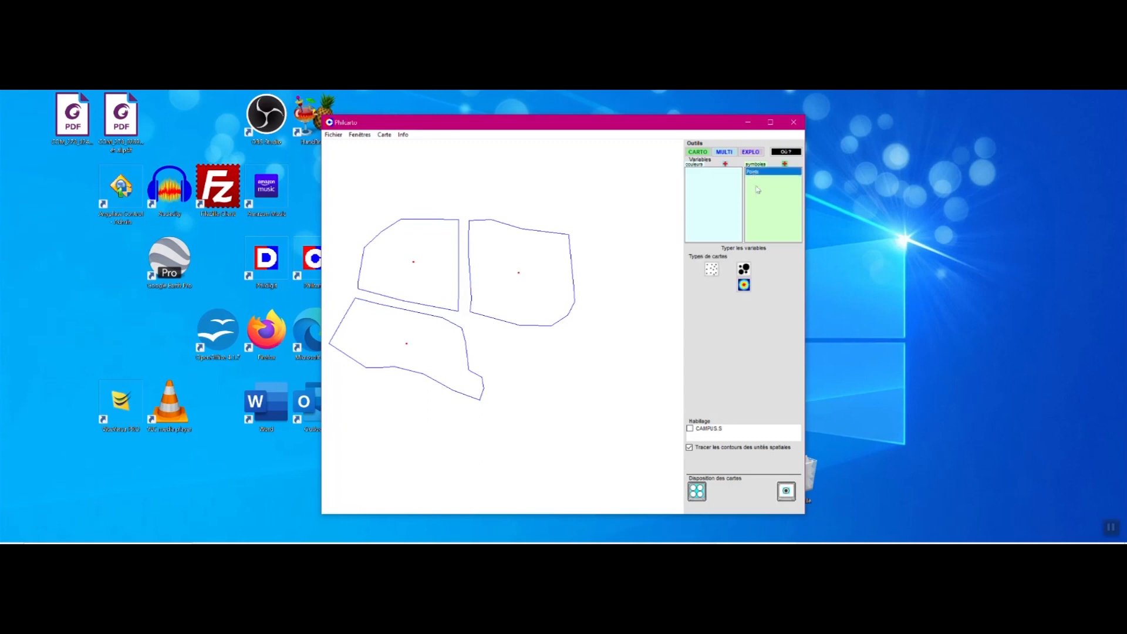
pyautogui.click(744, 270)
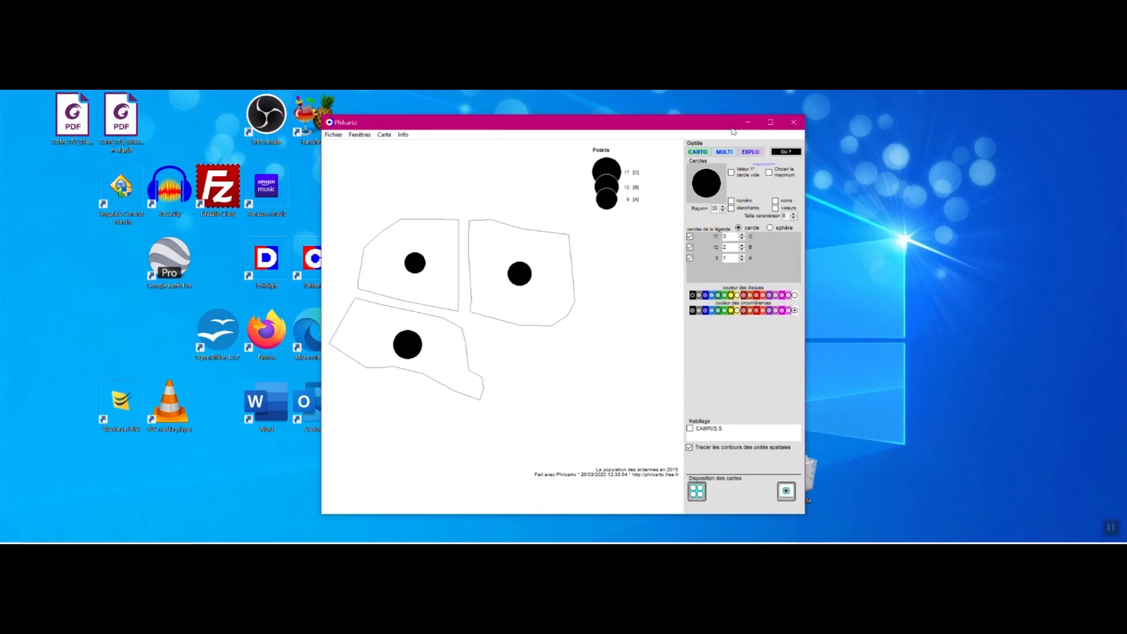
pyautogui.click(697, 151)
pyautogui.click(758, 174)
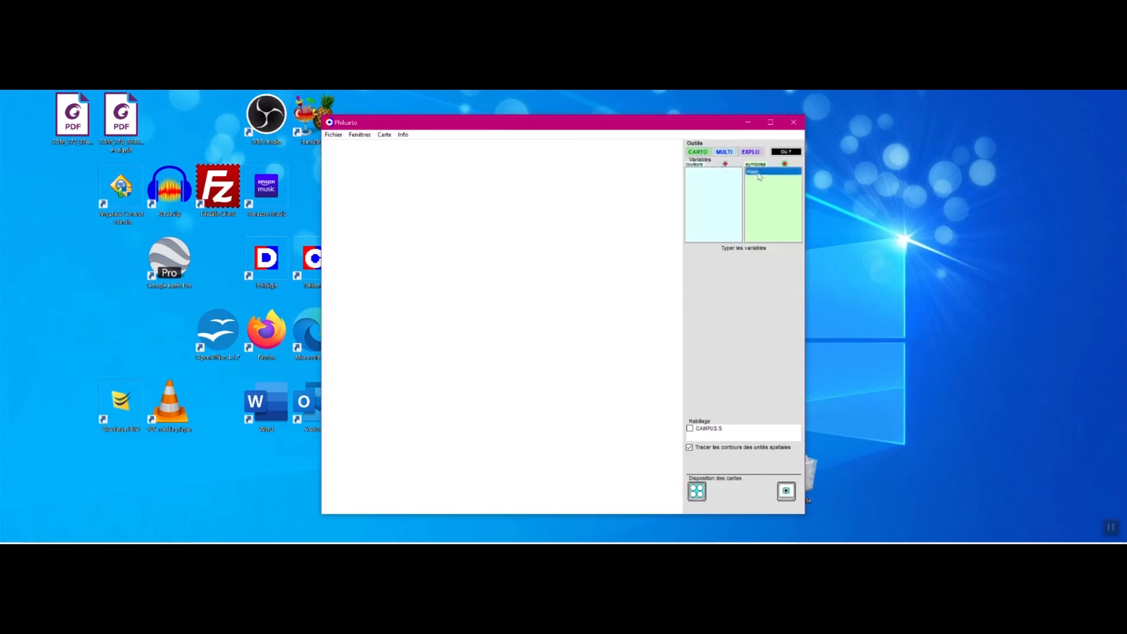
# - Minimise Philcarto and select the Digitalisation[CAMPUS.S]_DataTest.txt file in the ExportPhilcarto folder
pyautogui.click(748, 122)
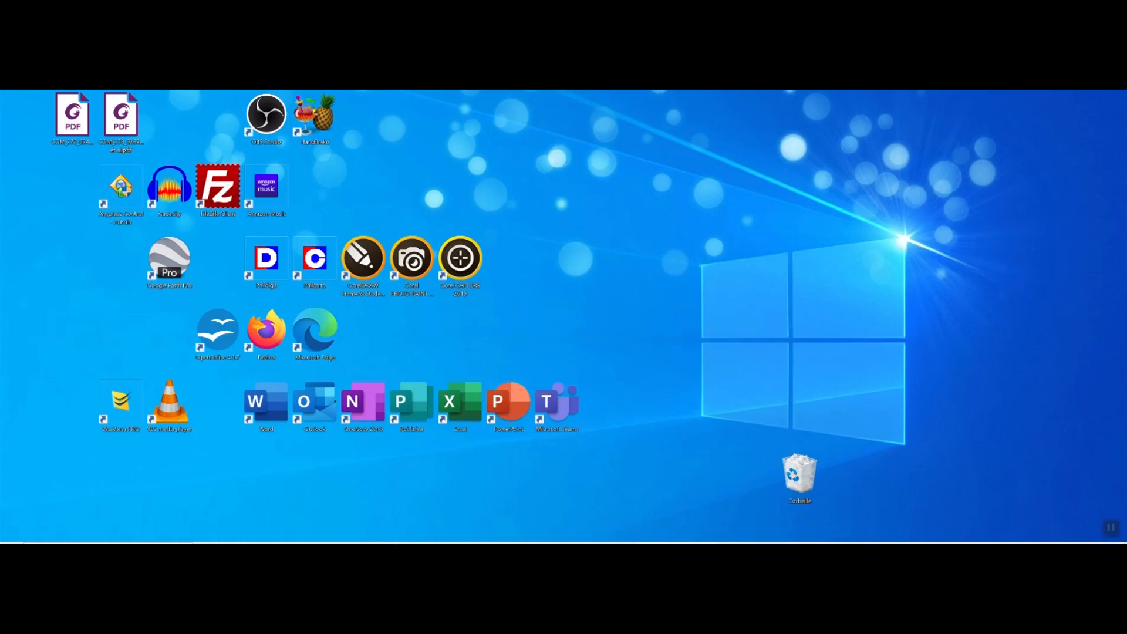
pyautogui.click(504, 550)
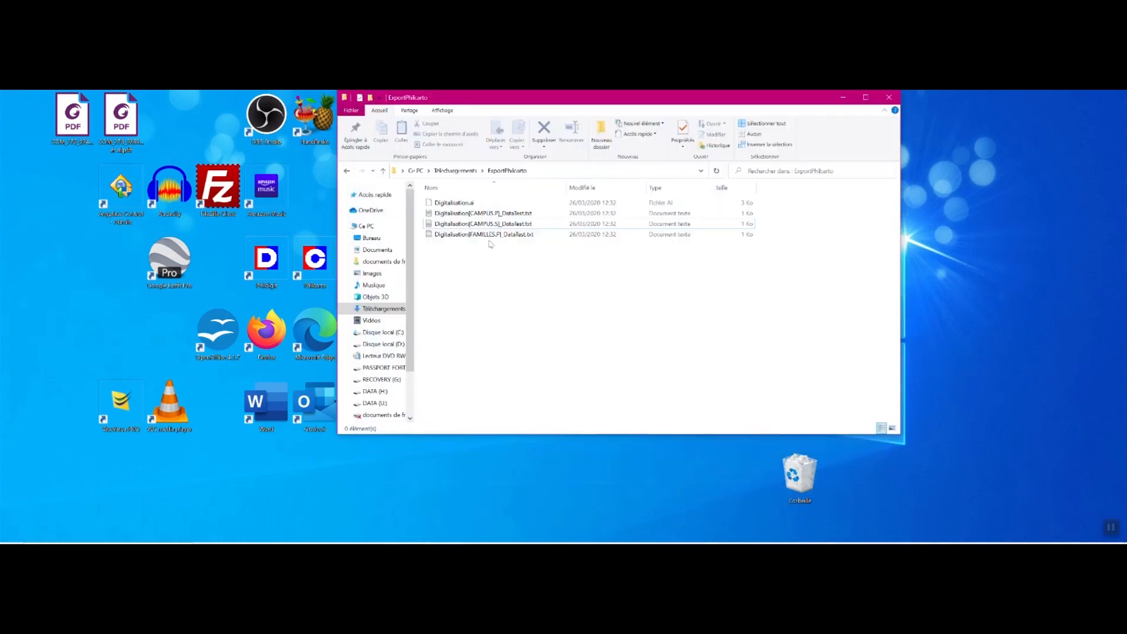
pyautogui.click(496, 225)
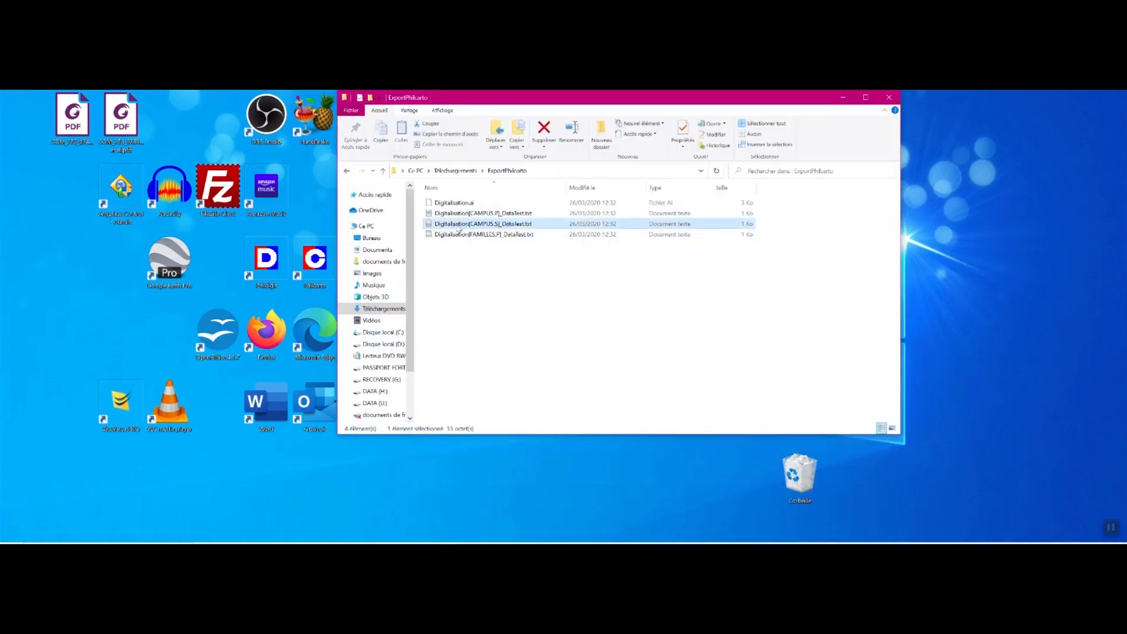
pyautogui.rightClick(478, 225)
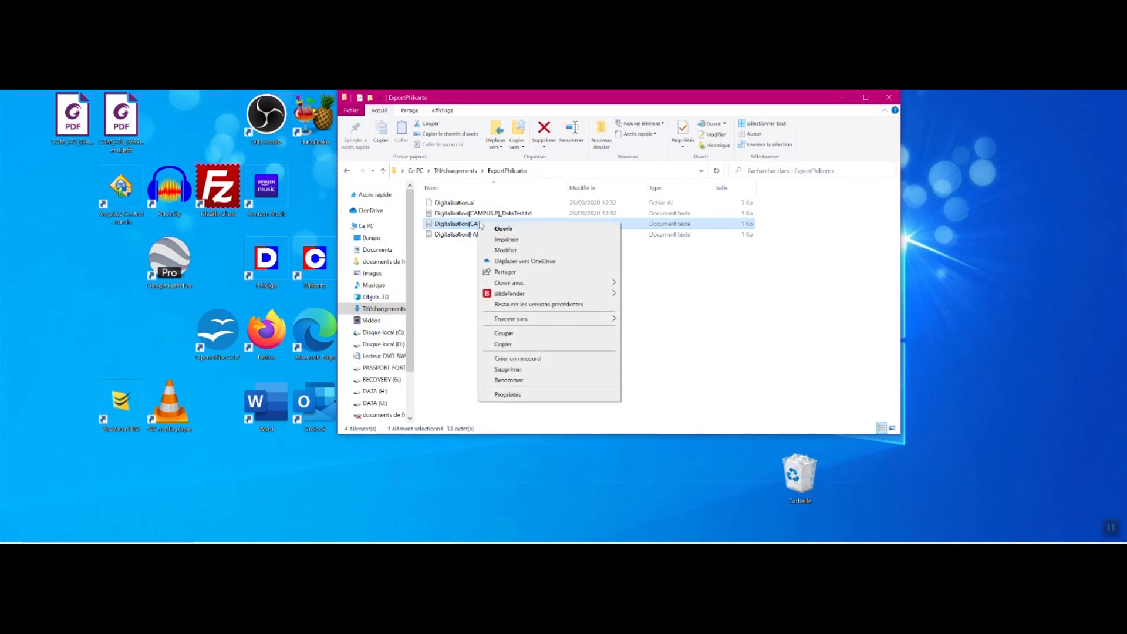
pyautogui.moveTo(552, 285)
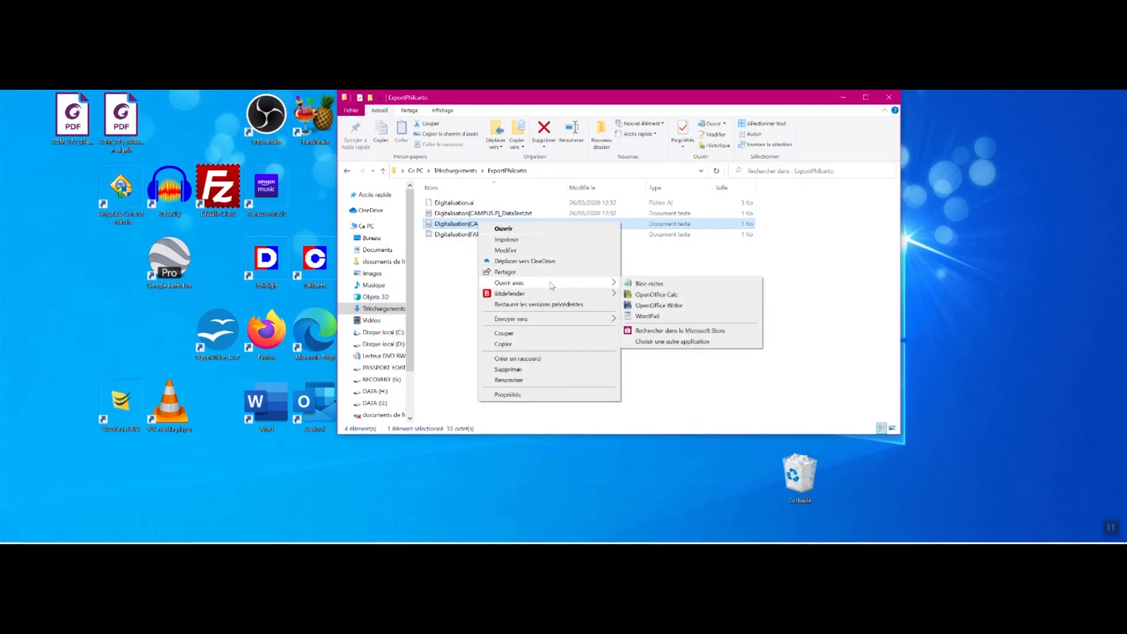
pyautogui.click(453, 279)
# - Start Excel with a blank workbook and open Digitalisation[CAMPUS.S]_DataTest.txt from the ExportPhilcarto folder in it
pyautogui.press('super')
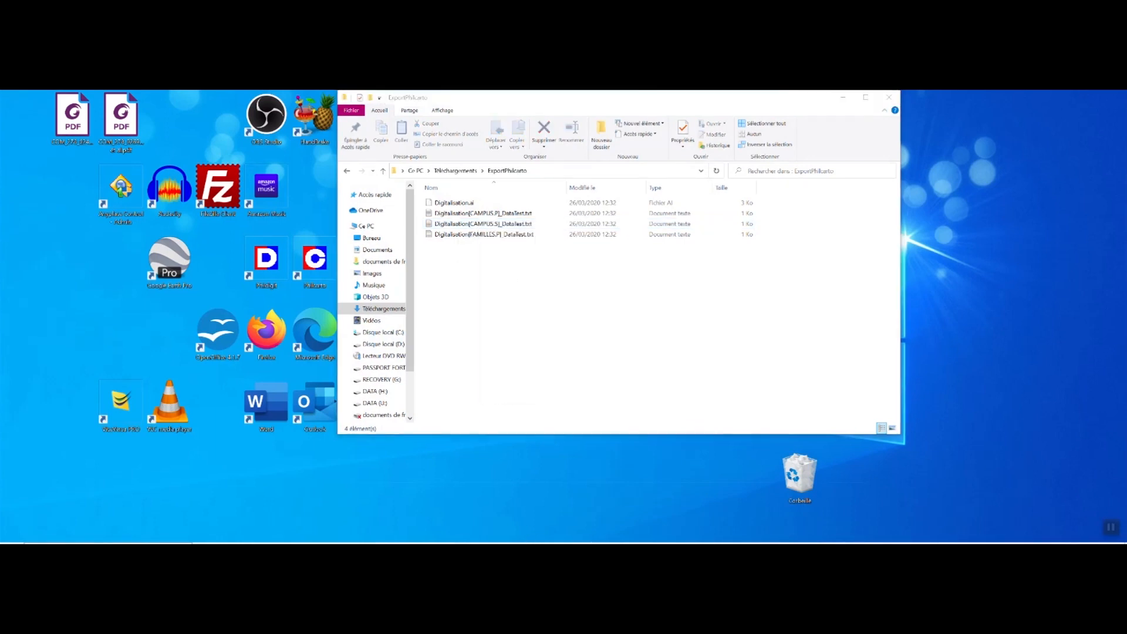
pyautogui.write('exce')
pyautogui.press('Return')
pyautogui.click(580, 265)
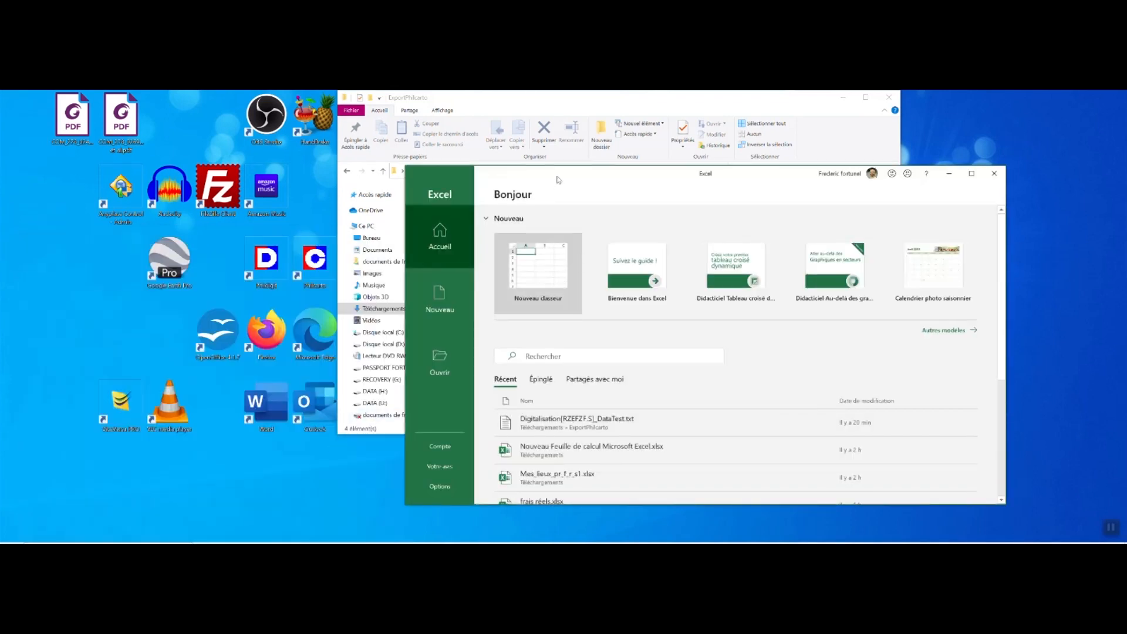
pyautogui.moveTo(464, 224); pyautogui.dragTo(554, 288)
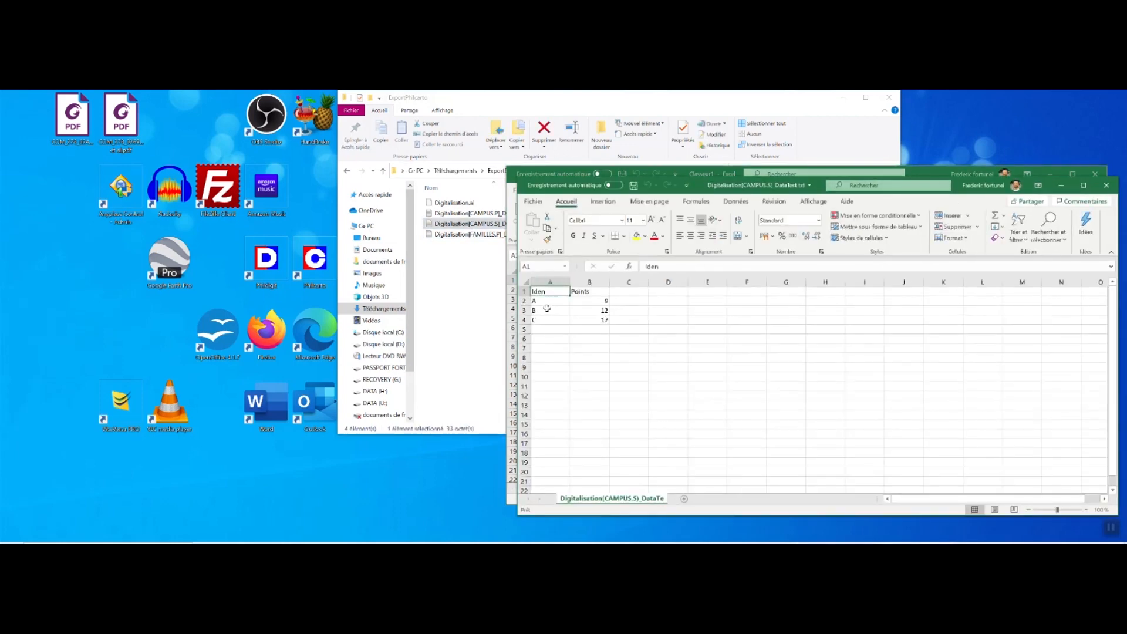
# - Check the identifiers A, B and C, and replace the Points header in cell B1 with "populatio"
pyautogui.click(538, 304)
pyautogui.click(539, 311)
pyautogui.click(541, 321)
pyautogui.click(576, 292)
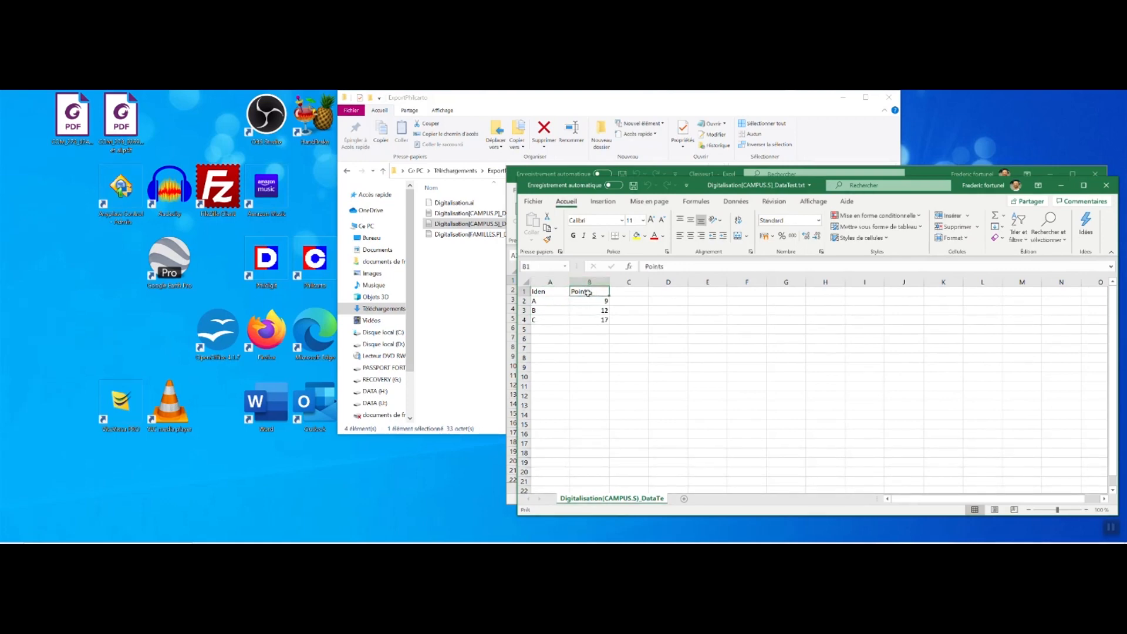
pyautogui.write('popu')
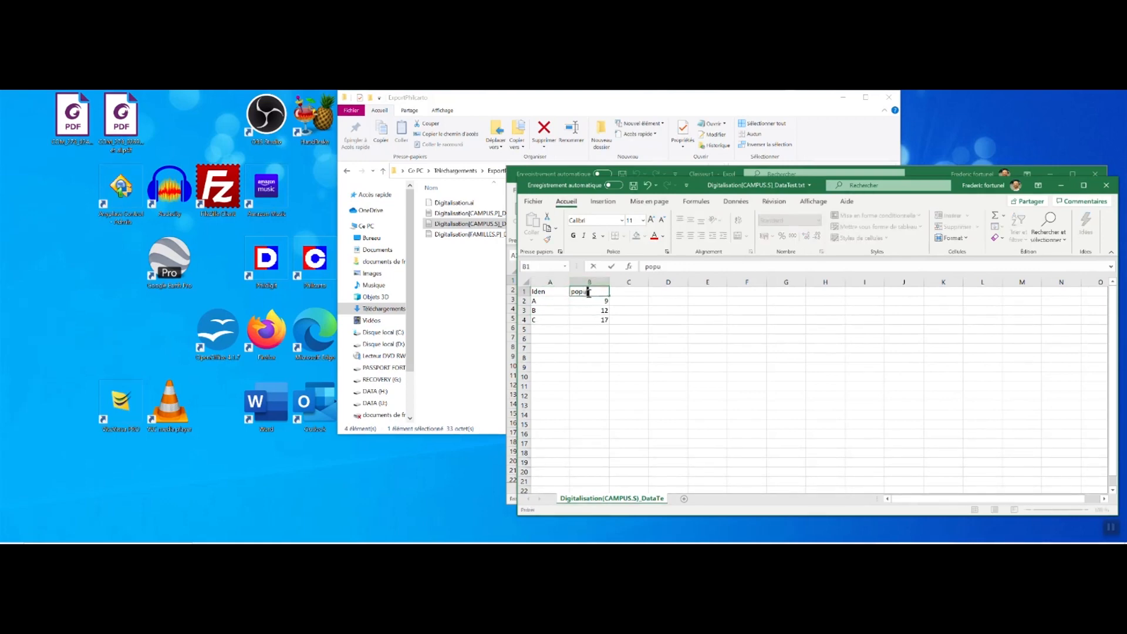
pyautogui.write('lat')
pyautogui.press('Return')
pyautogui.click(588, 291)
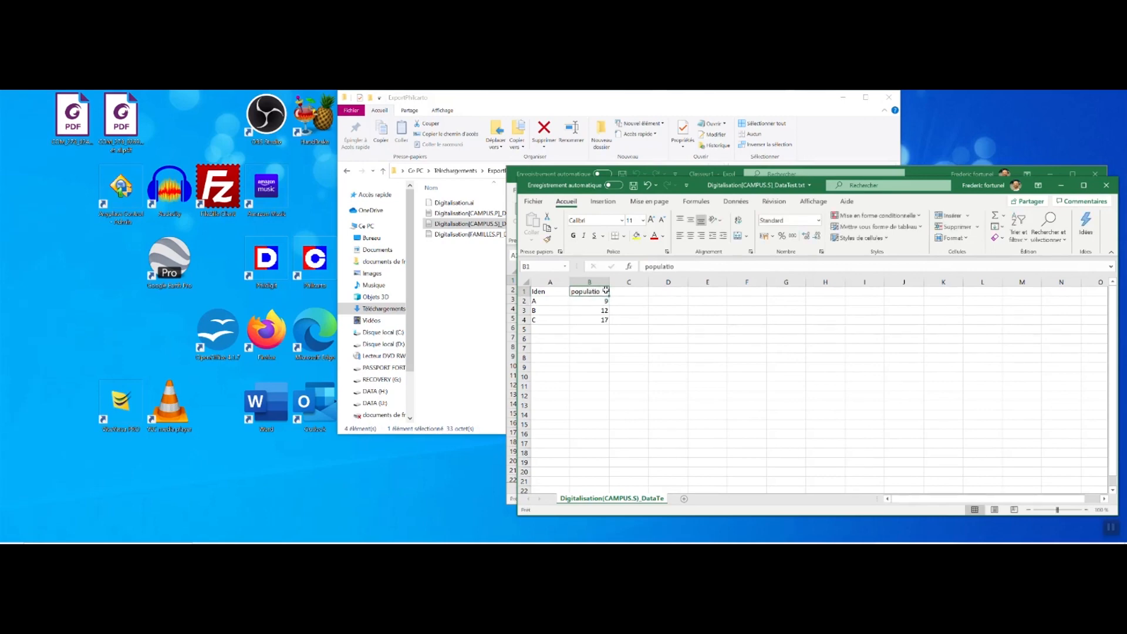
# - Complete the B1 header as "population" and fill cells B2 to B4 with the series 14520, 14521, 14522
pyautogui.click(692, 265)
pyautogui.write('n')
pyautogui.click(604, 301)
pyautogui.write('14520')
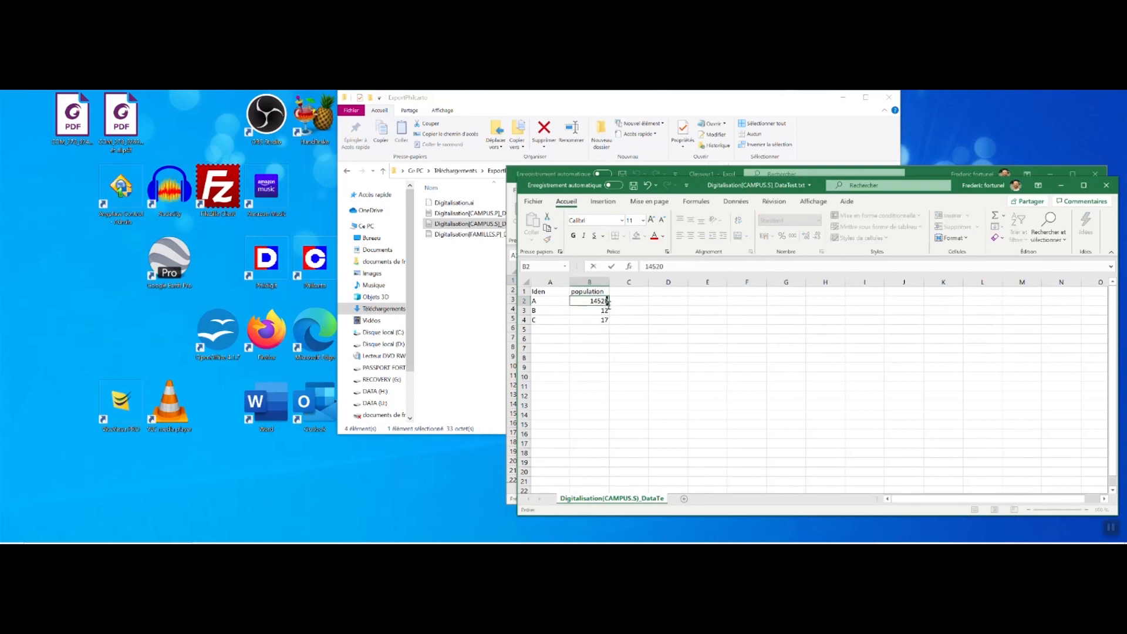
pyautogui.moveTo(609, 305)
pyautogui.mouseDown()
pyautogui.moveTo(611, 322)
pyautogui.moveTo(597, 311)
pyautogui.moveTo(599, 321)
pyautogui.mouseUp()
pyautogui.click(627, 330)
pyautogui.click(618, 330)
pyautogui.click(639, 355)
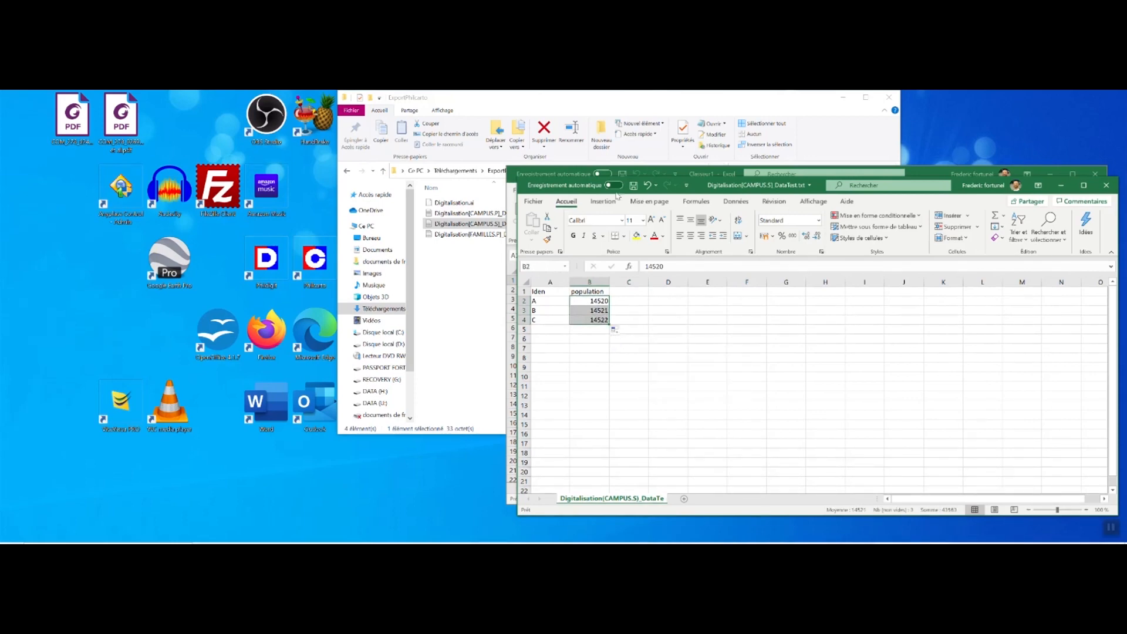
# - Save the edited CAMPUS.S data file and close both it and the blank Excel workbook
pyautogui.click(633, 186)
pyautogui.click(1095, 173)
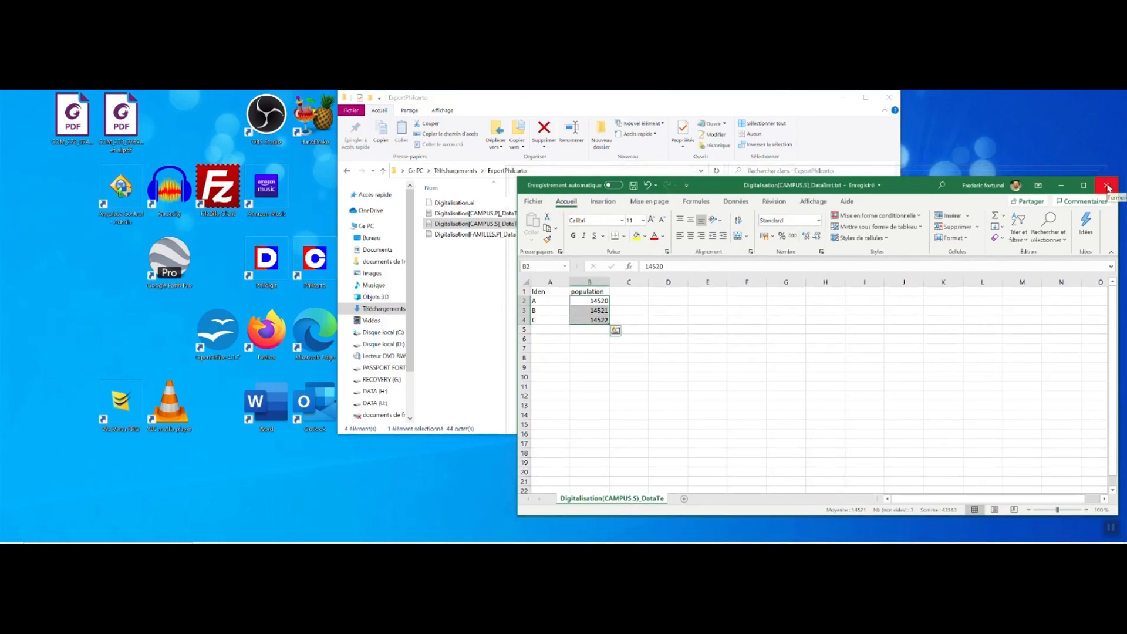
pyautogui.click(1107, 187)
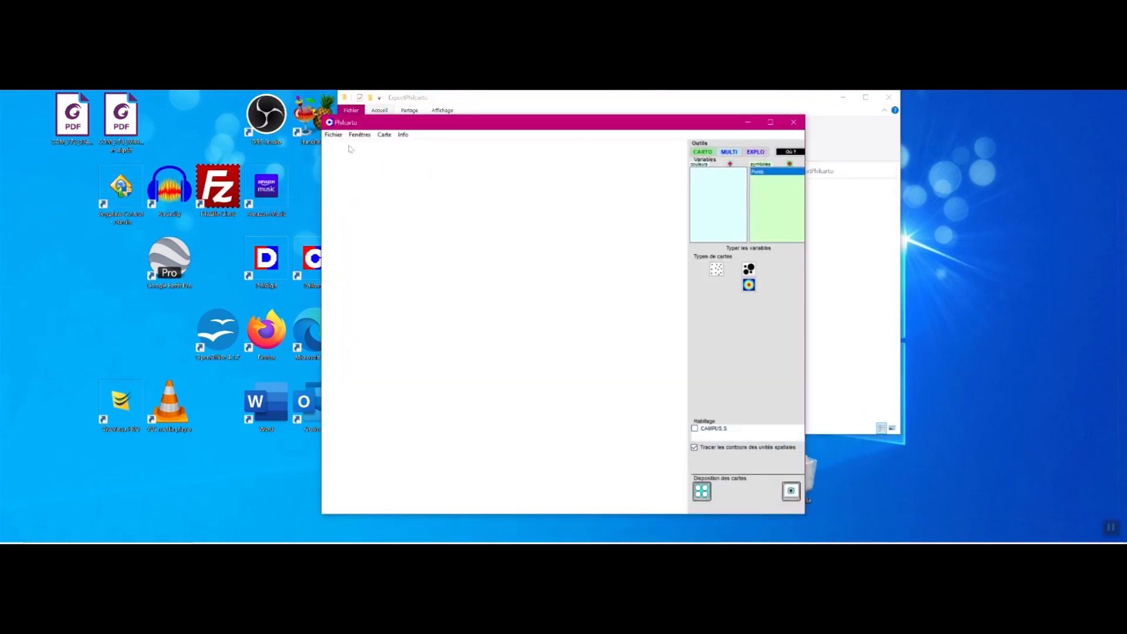
# - In Philcarto, load Digitalisation[CAMPUS.S]_DataTest.txt as the statistics file, keep population as a quantity, and map it as proportional circles
pyautogui.click(332, 135)
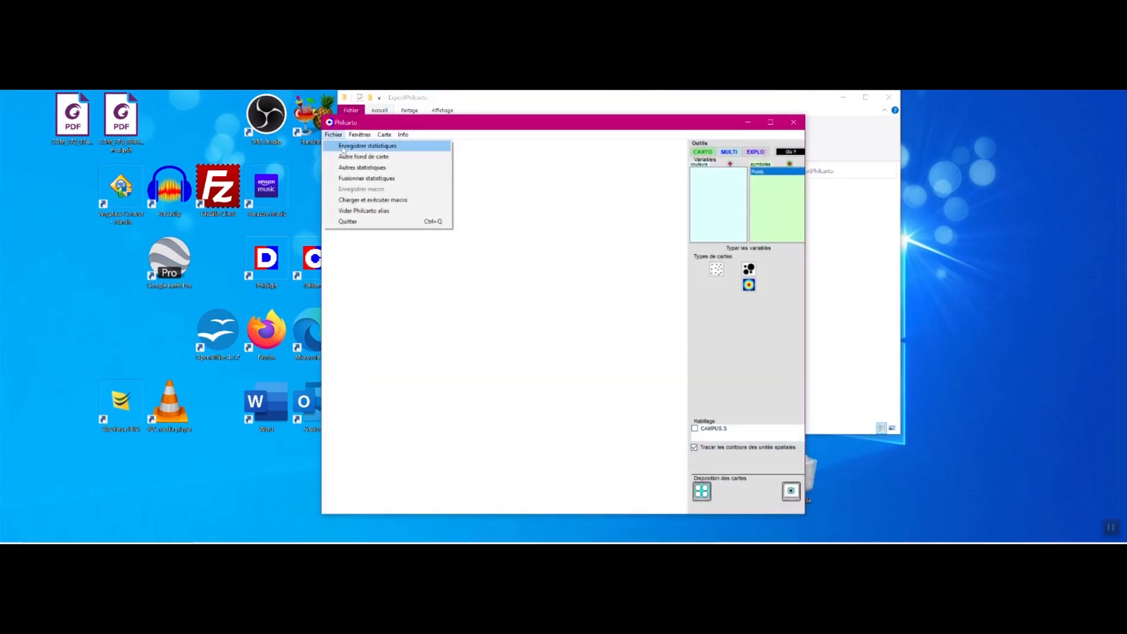
pyautogui.click(357, 169)
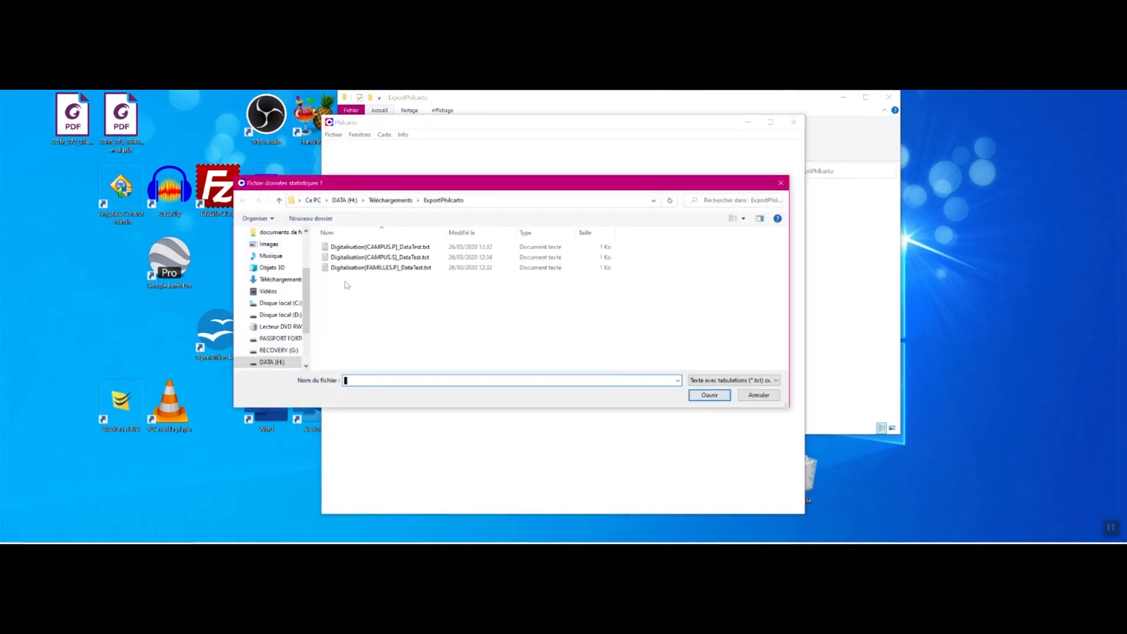
pyautogui.click(349, 258)
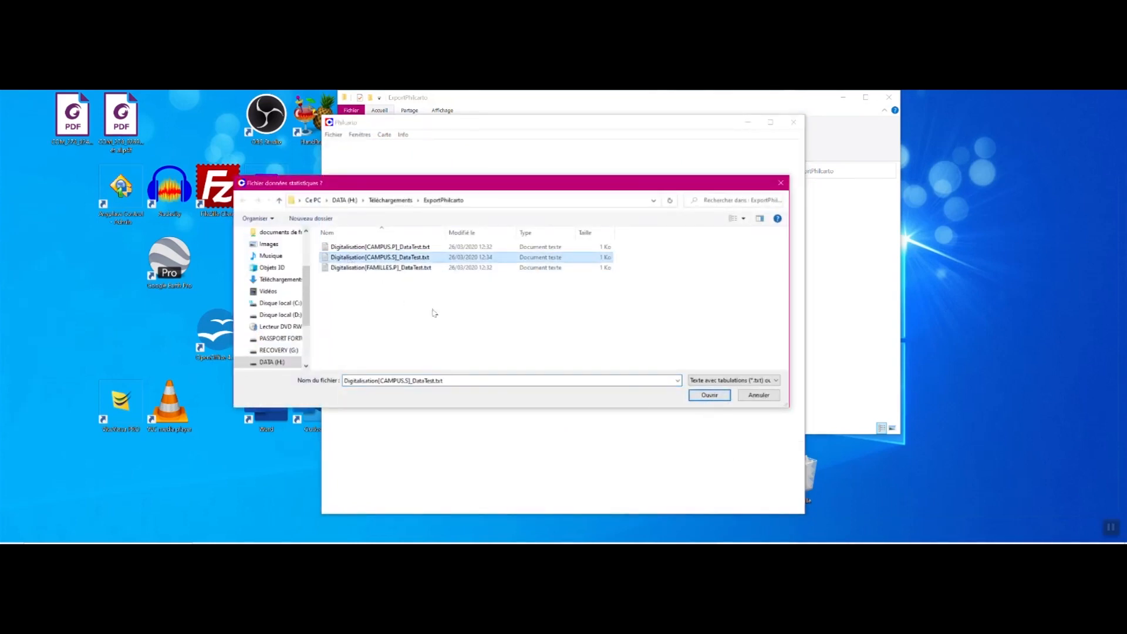
pyautogui.click(711, 396)
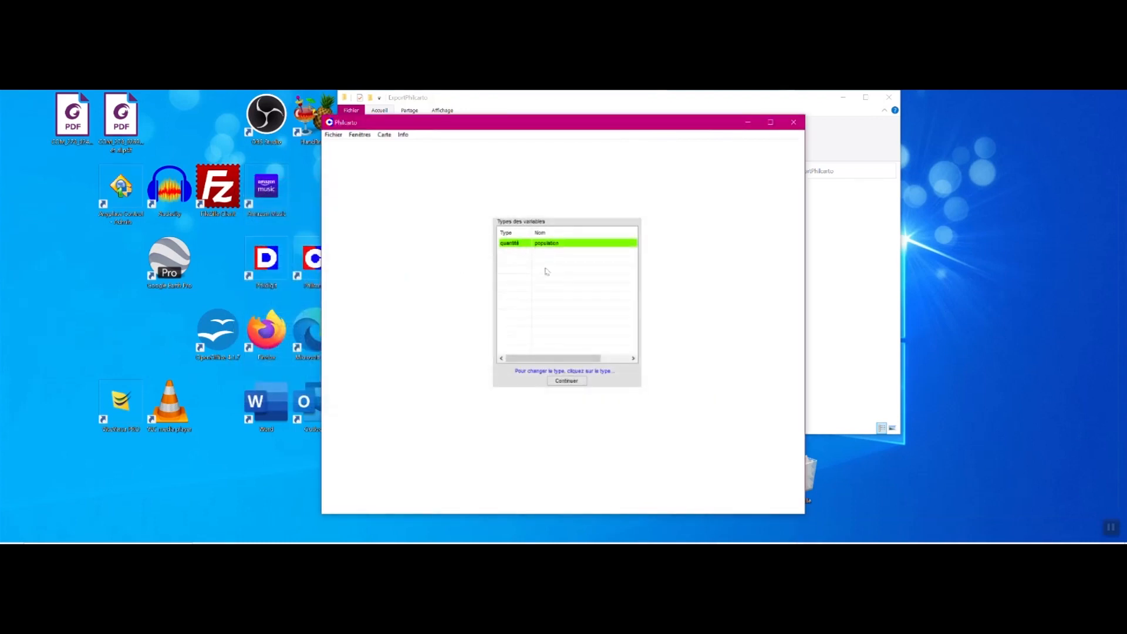
pyautogui.click(563, 381)
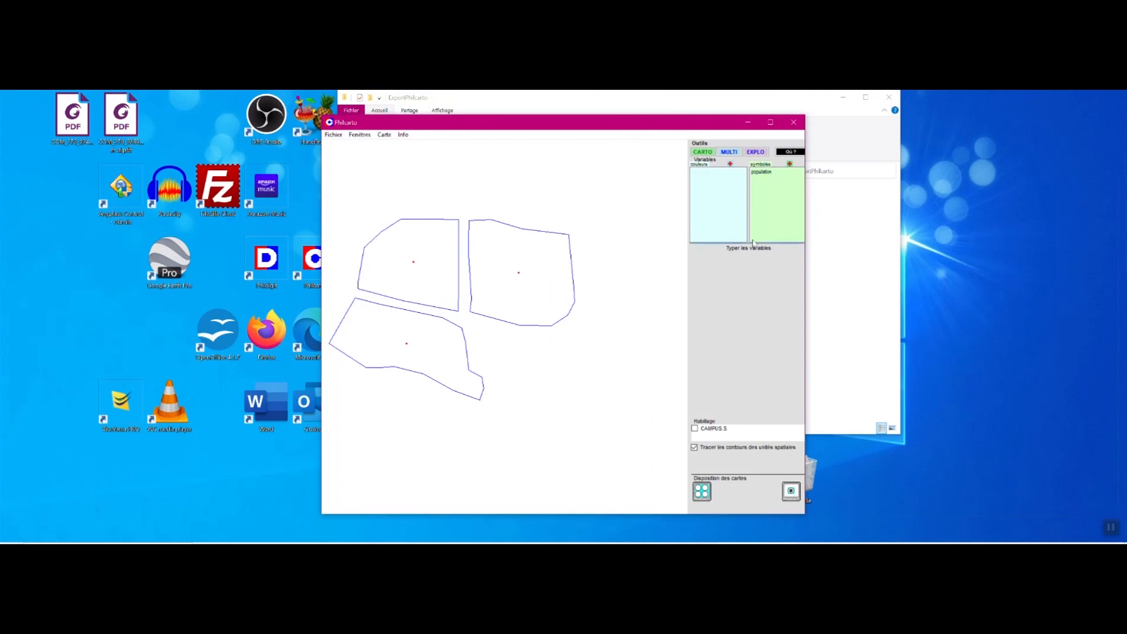
pyautogui.click(763, 171)
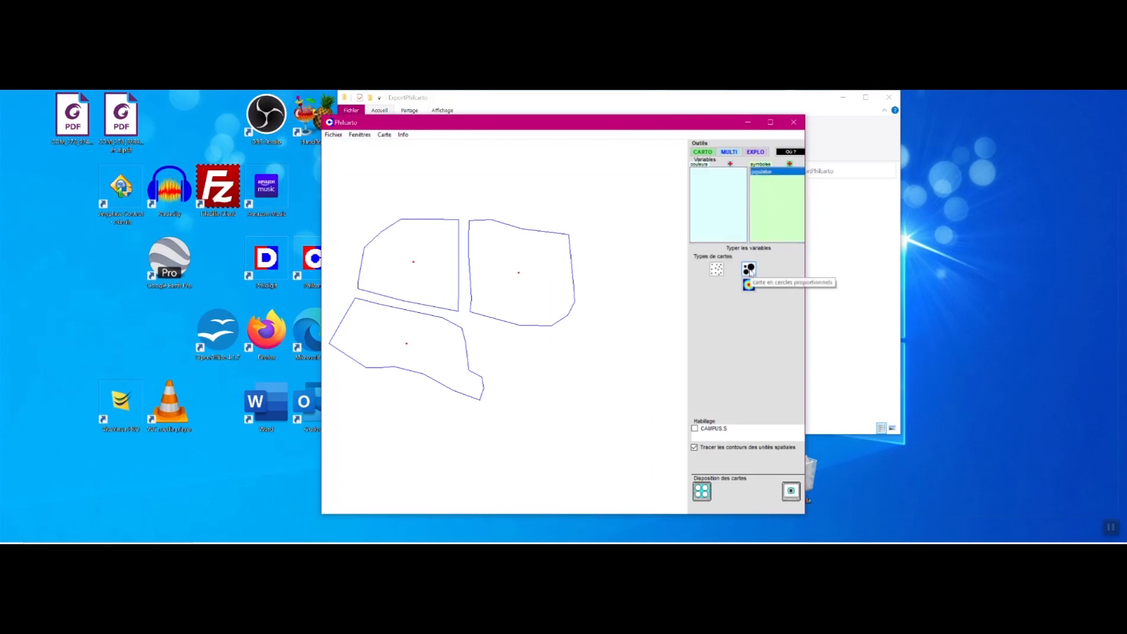
pyautogui.click(749, 269)
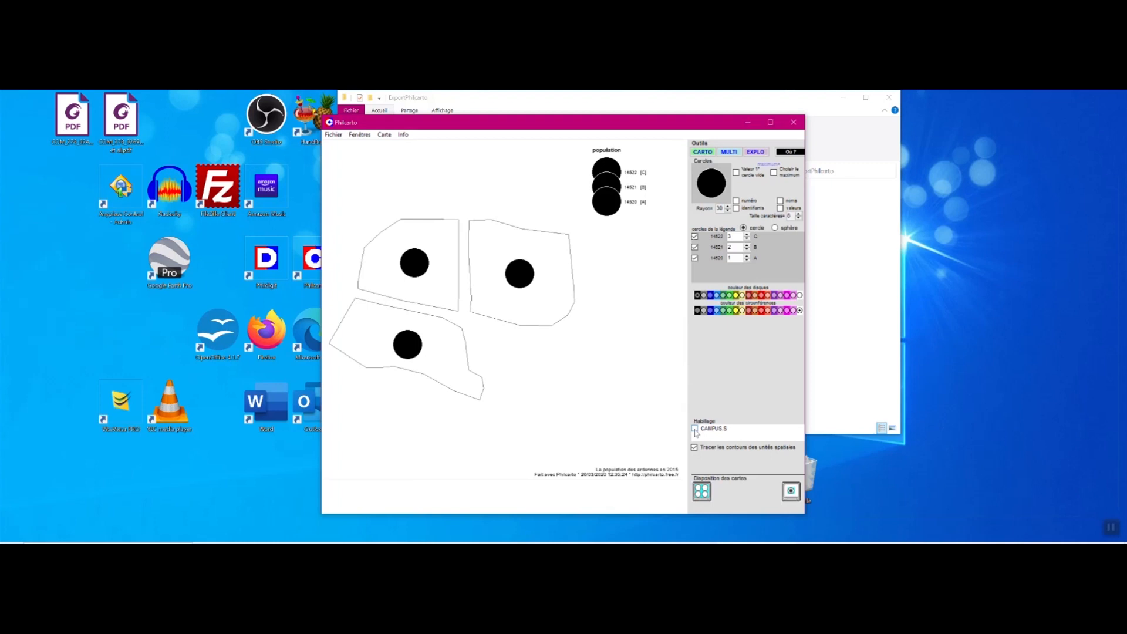
# - Load the statistics file Digitalisation[FAMILLES.P]_DataTest.txt, keep Points as a quantity, and map it as proportional circles
pyautogui.click(339, 136)
pyautogui.click(364, 167)
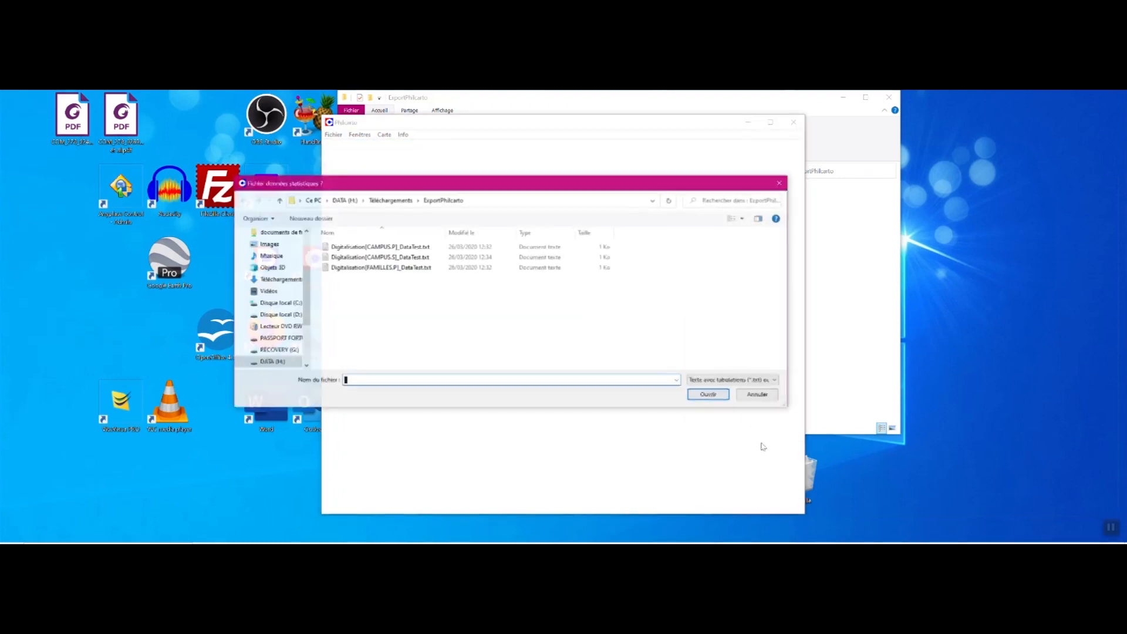
pyautogui.click(393, 268)
pyautogui.click(709, 394)
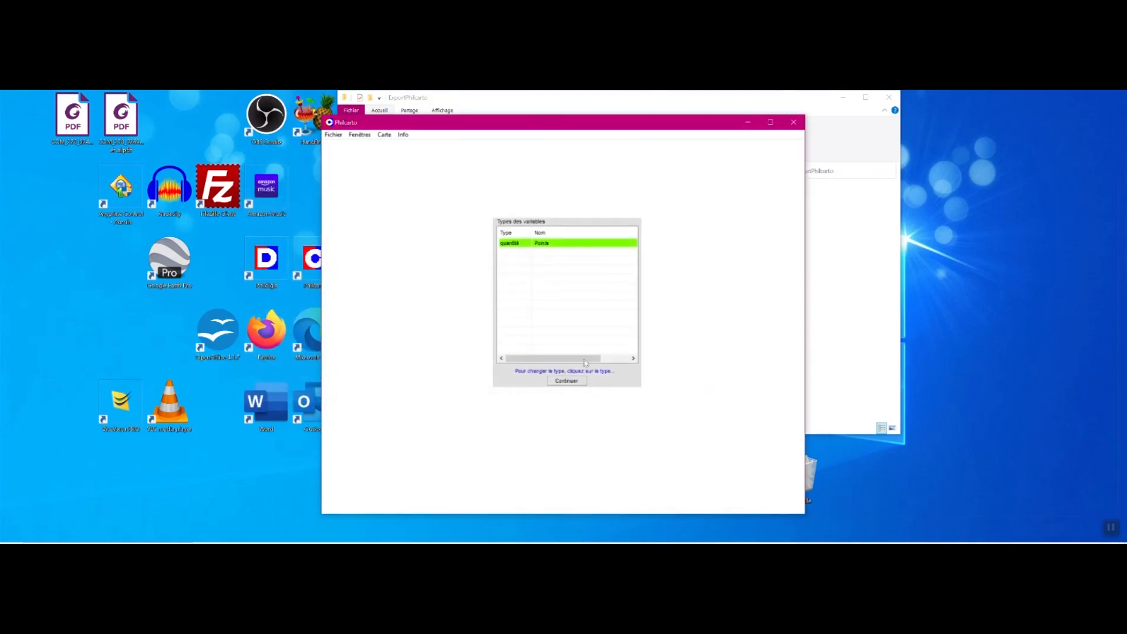
pyautogui.click(567, 381)
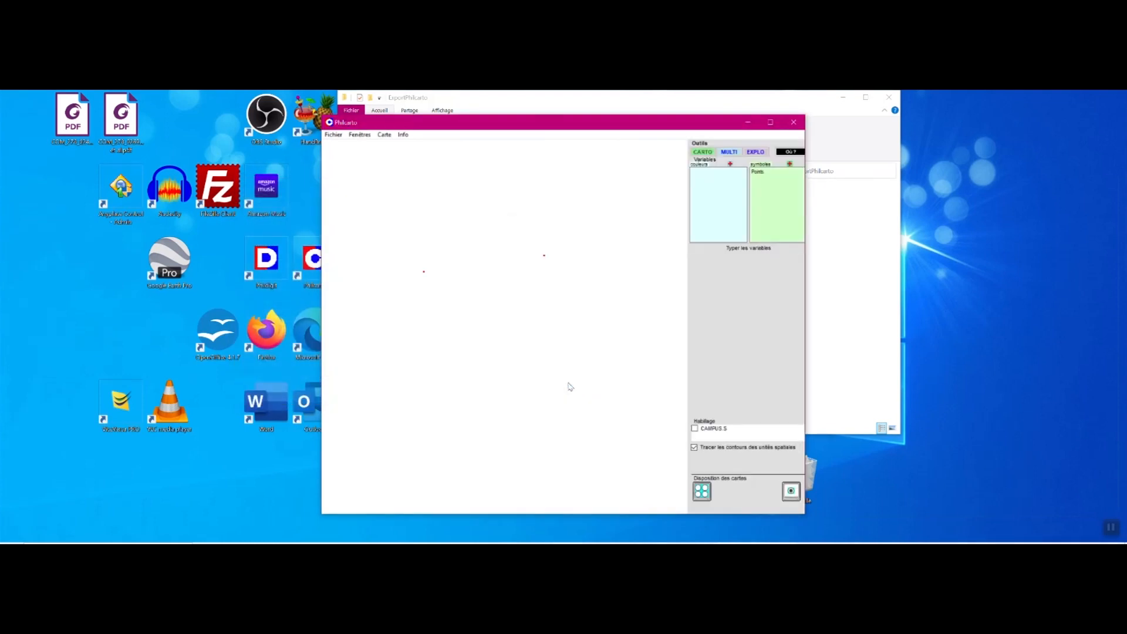
pyautogui.click(757, 172)
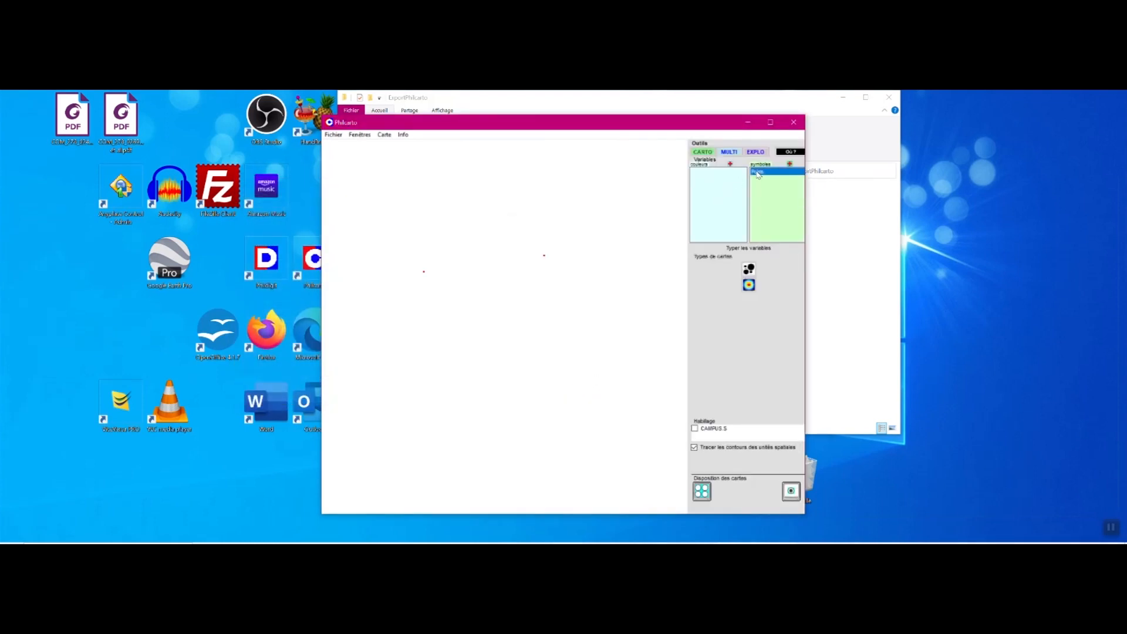
pyautogui.click(748, 268)
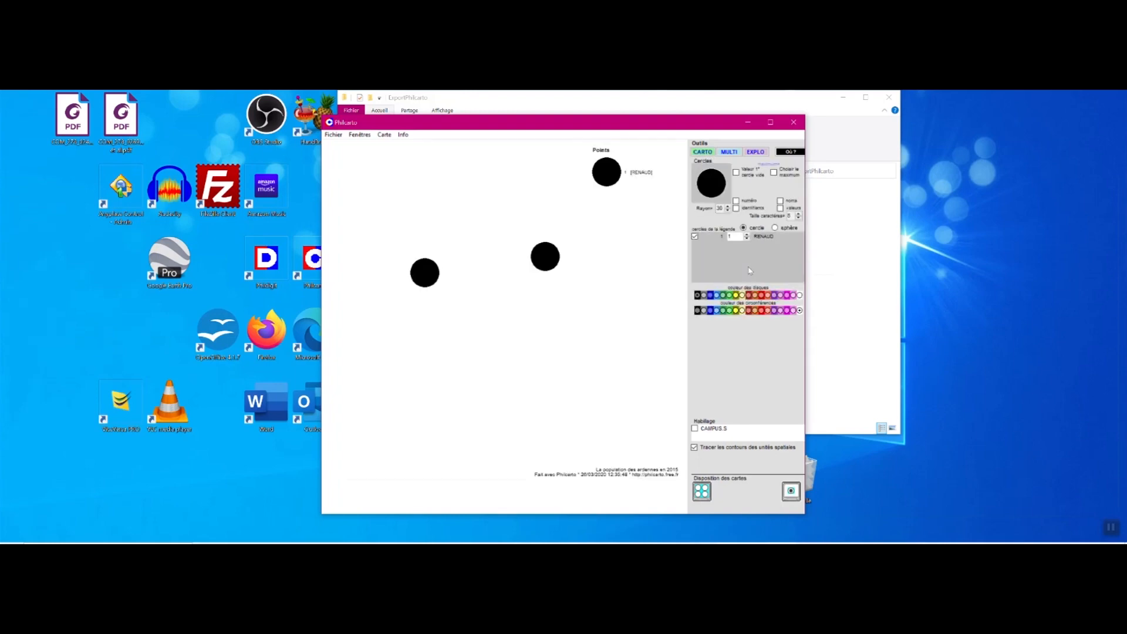